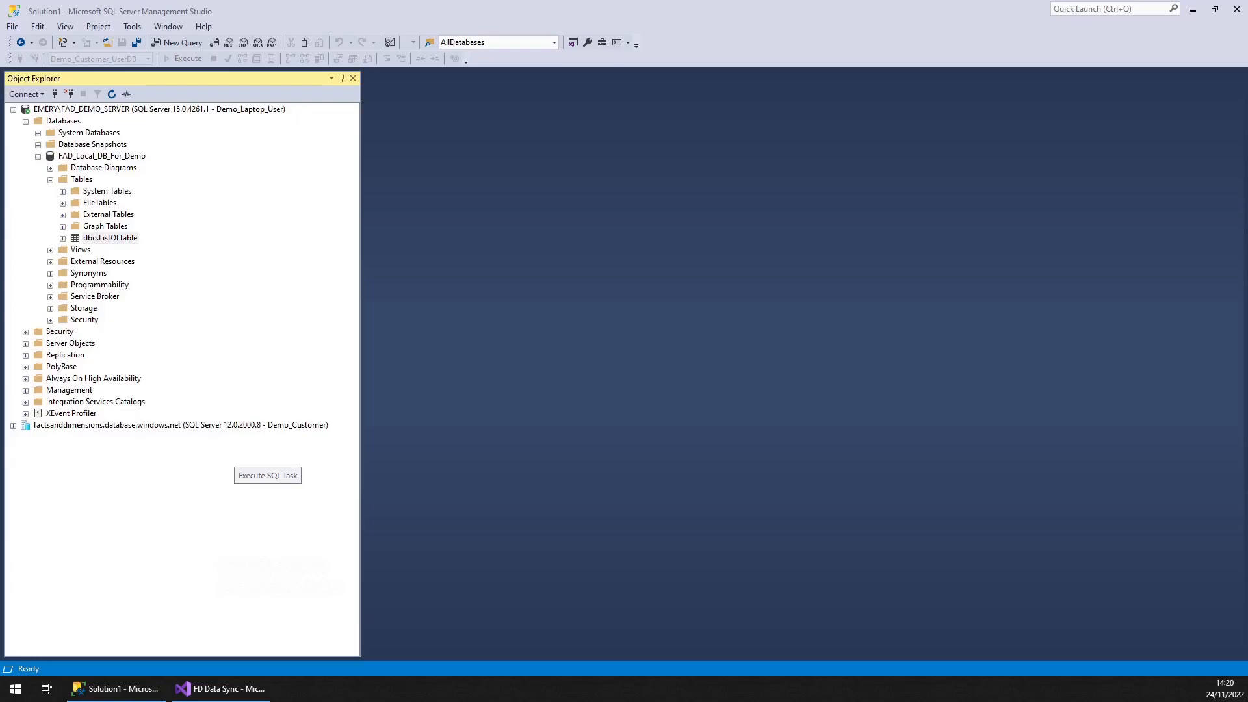
click(221, 689)
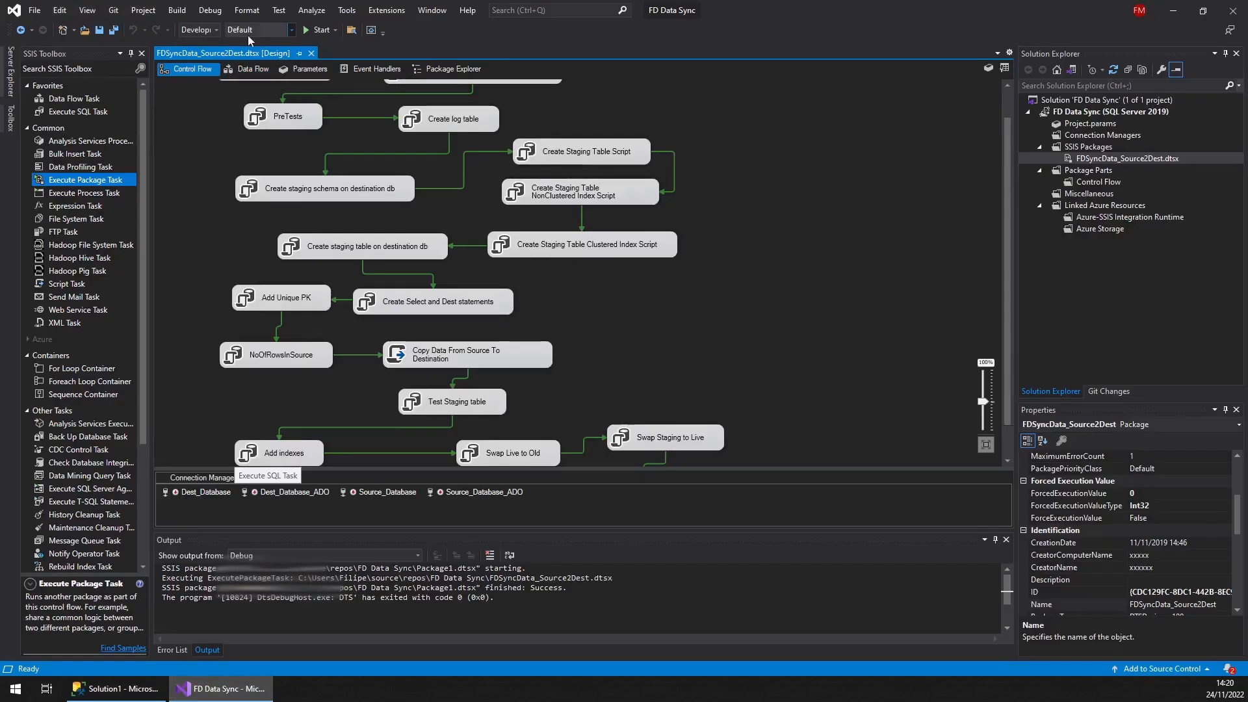
right_click(1089, 147)
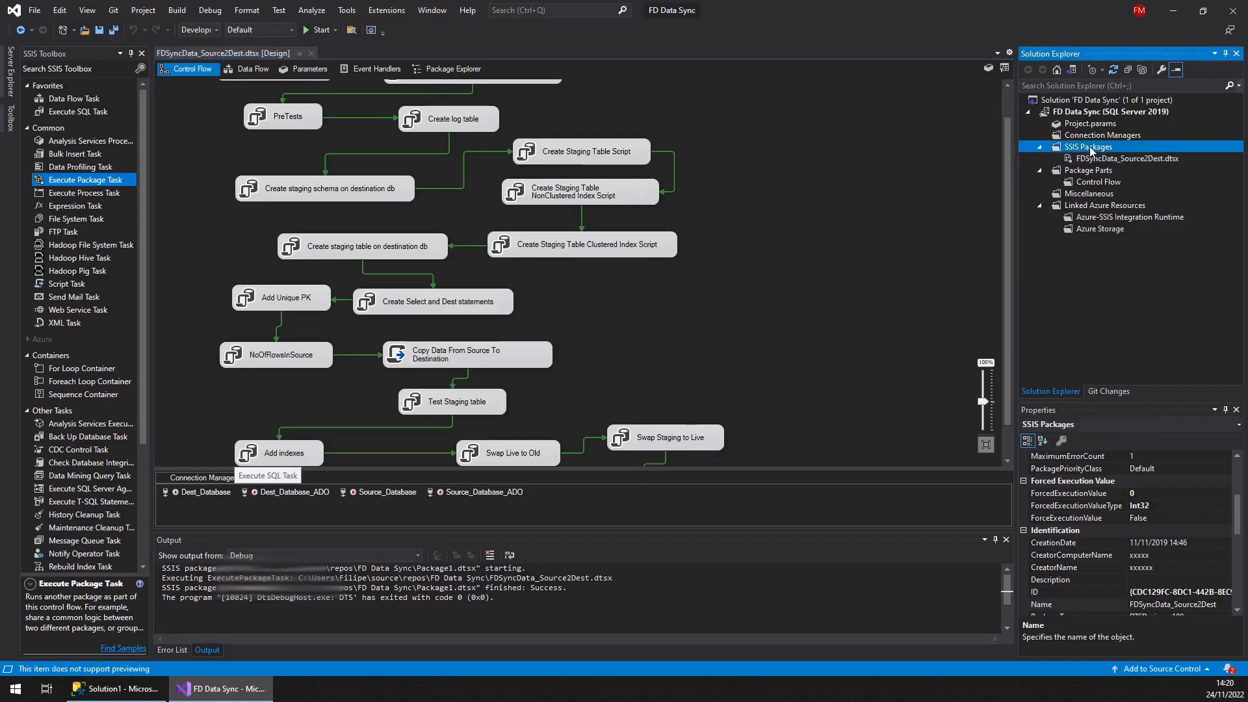
click(1119, 216)
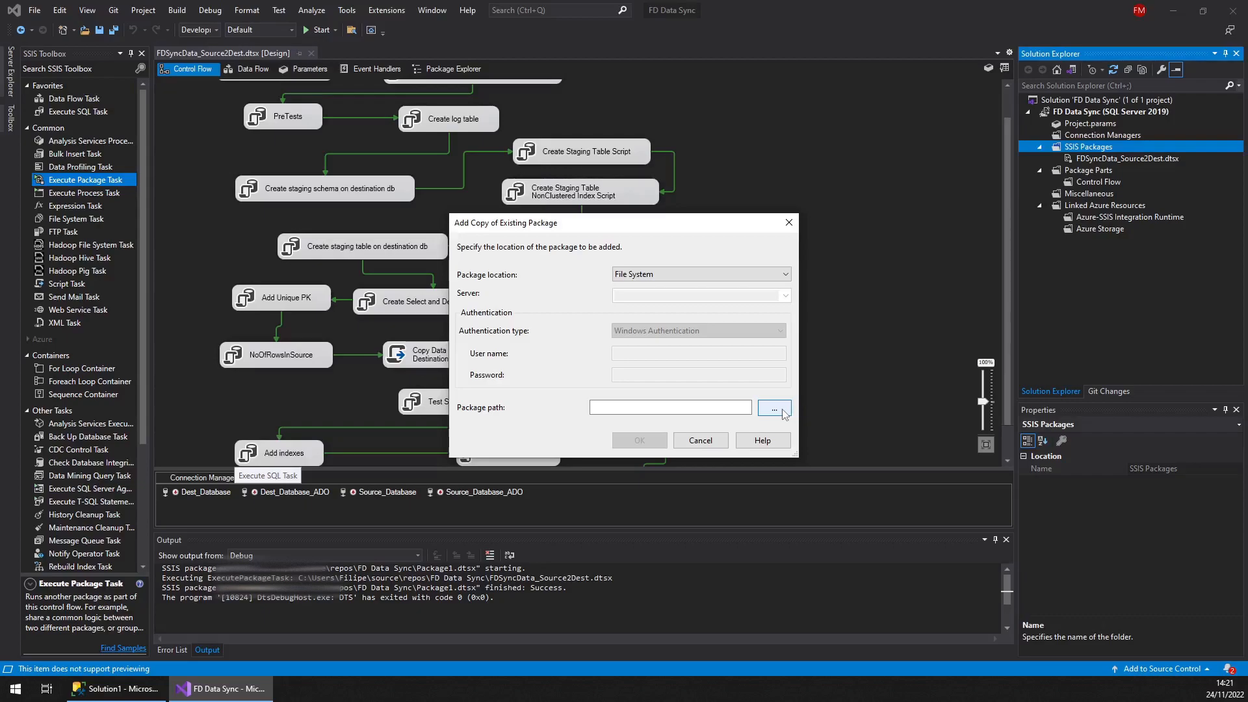
click(706, 442)
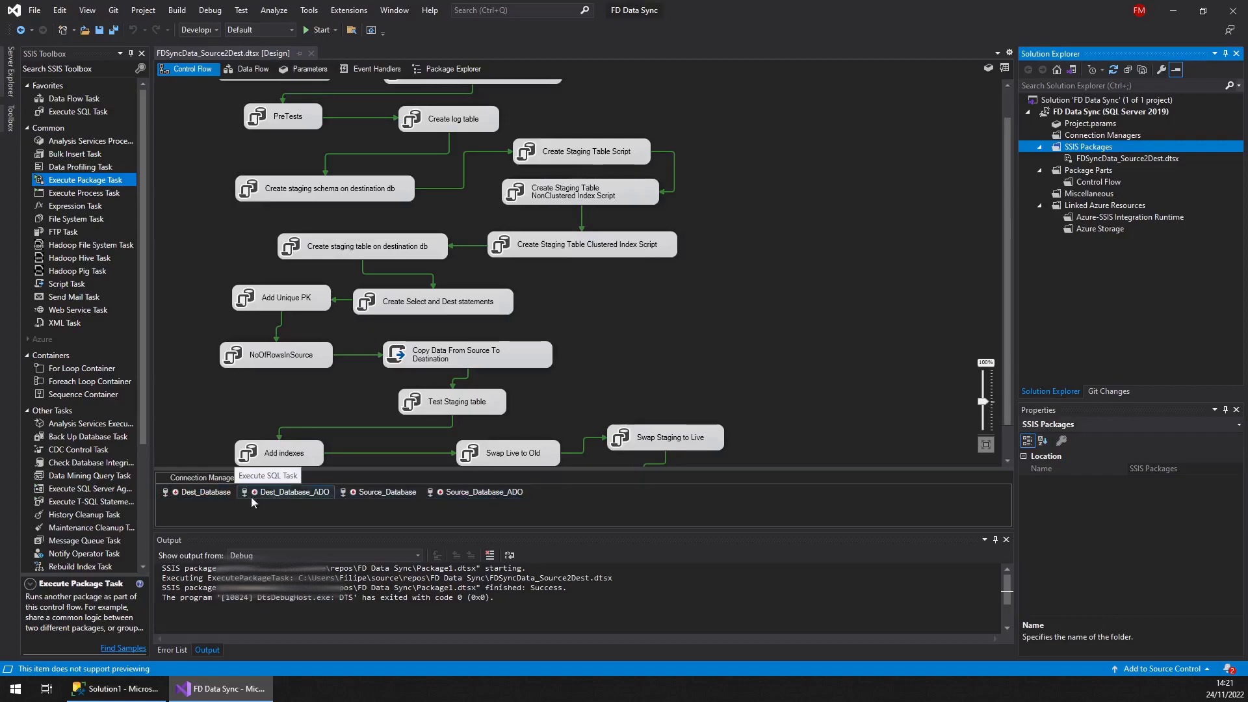
Open the Dest_Database connection manager and, after checking the local server name in Management Studio, set its server name to EMERY\FAD_DEMO_SERVER
click(164, 496)
double_click(165, 495)
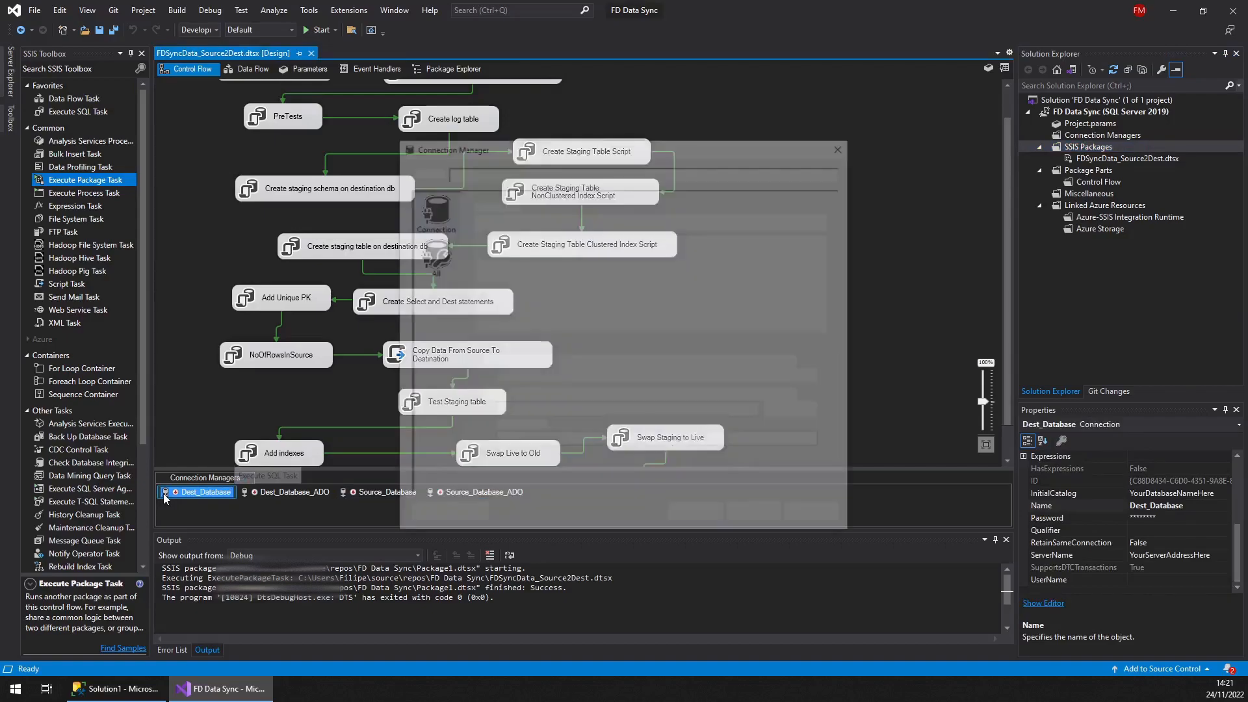
key(alt+Tab)
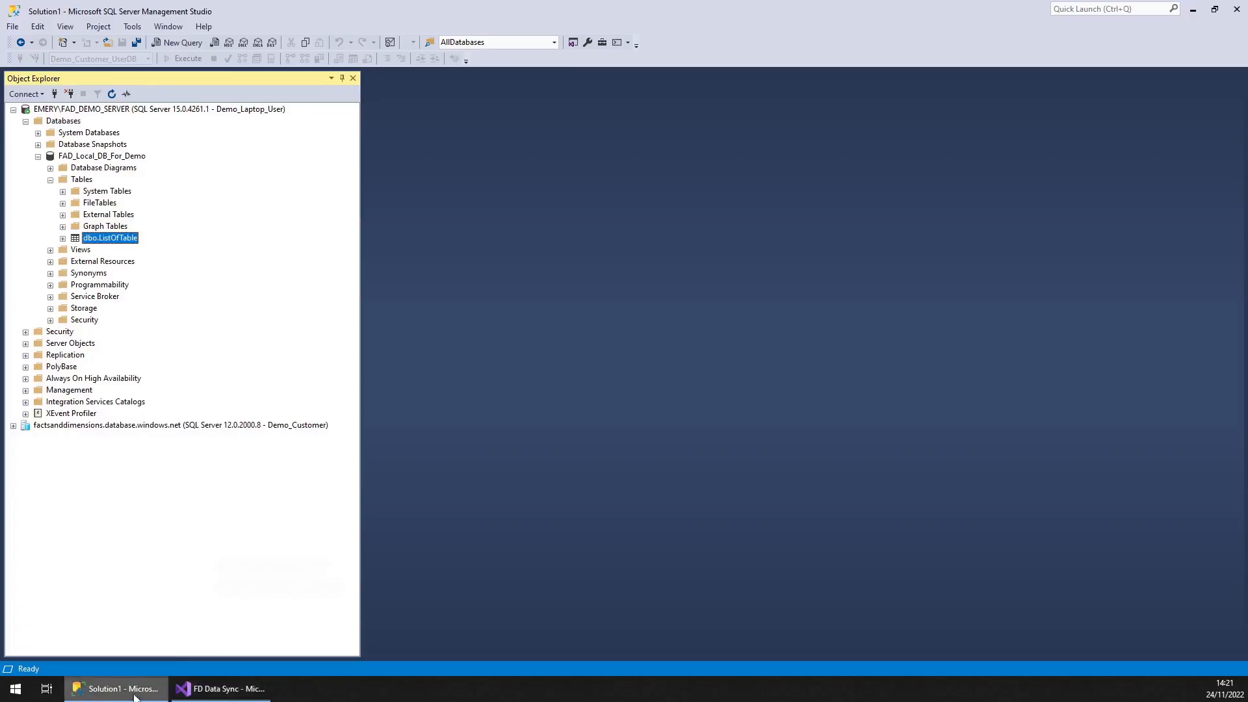
click(107, 111)
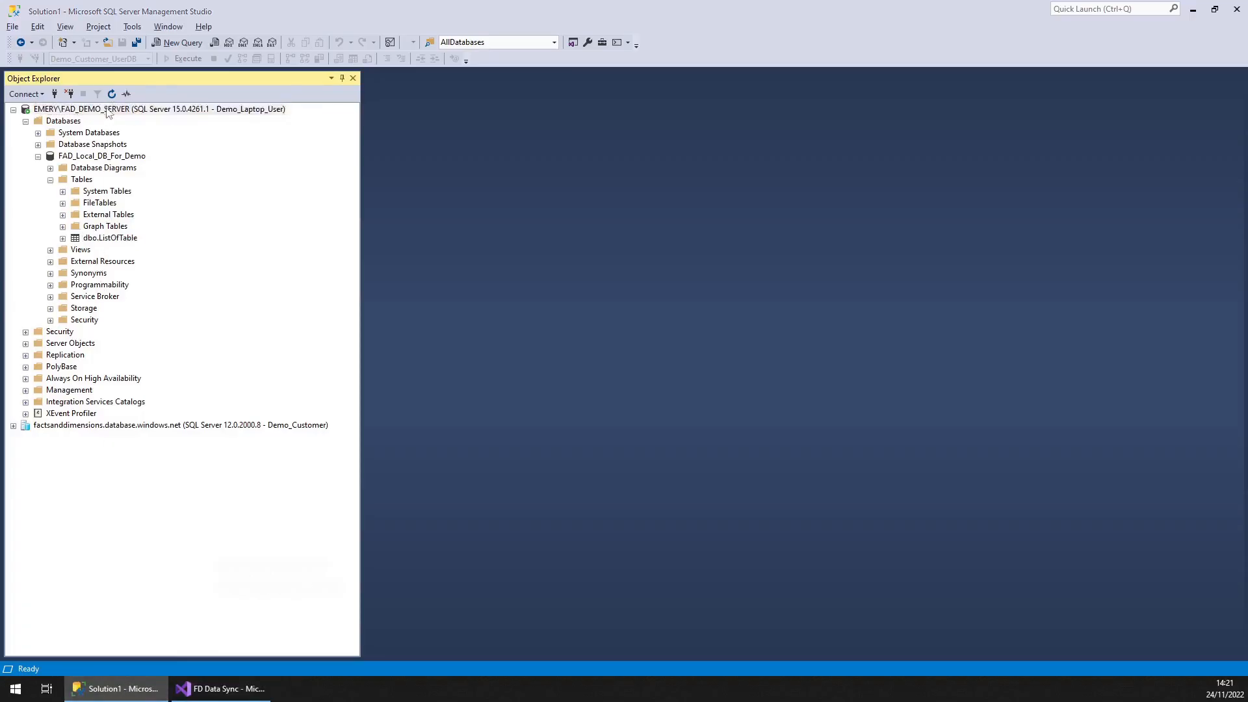
key(alt+Tab)
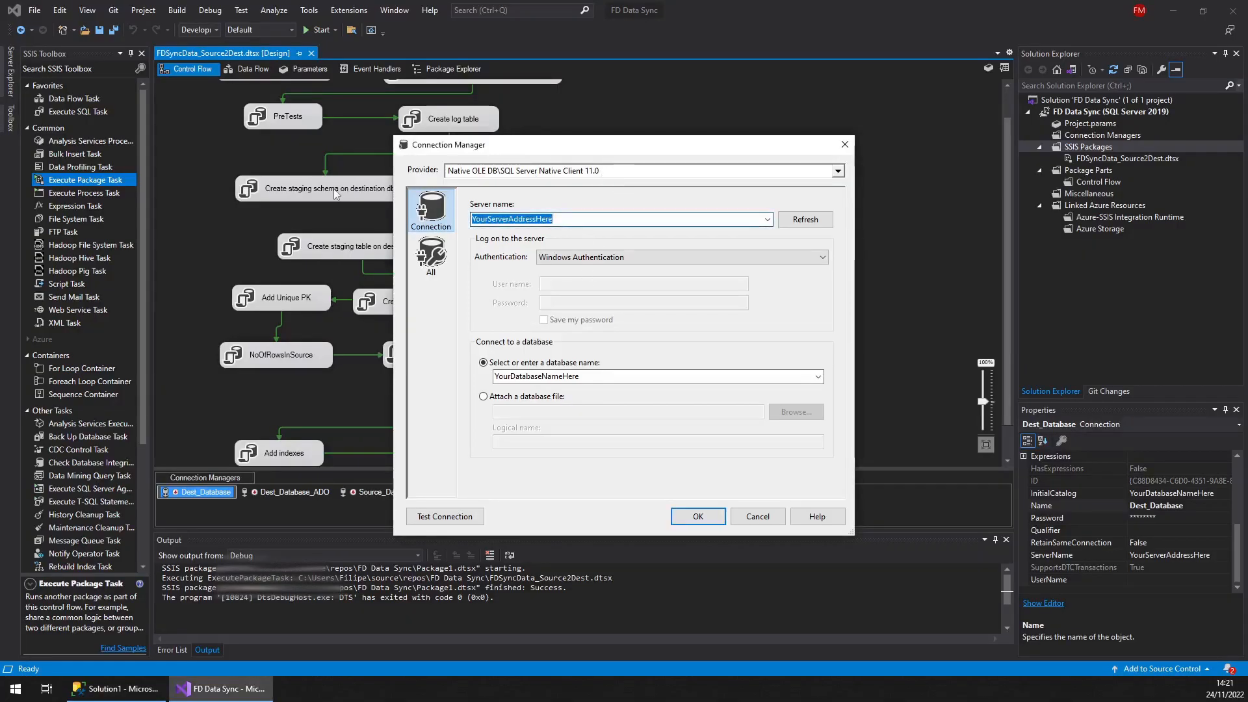
text(EMERY_)
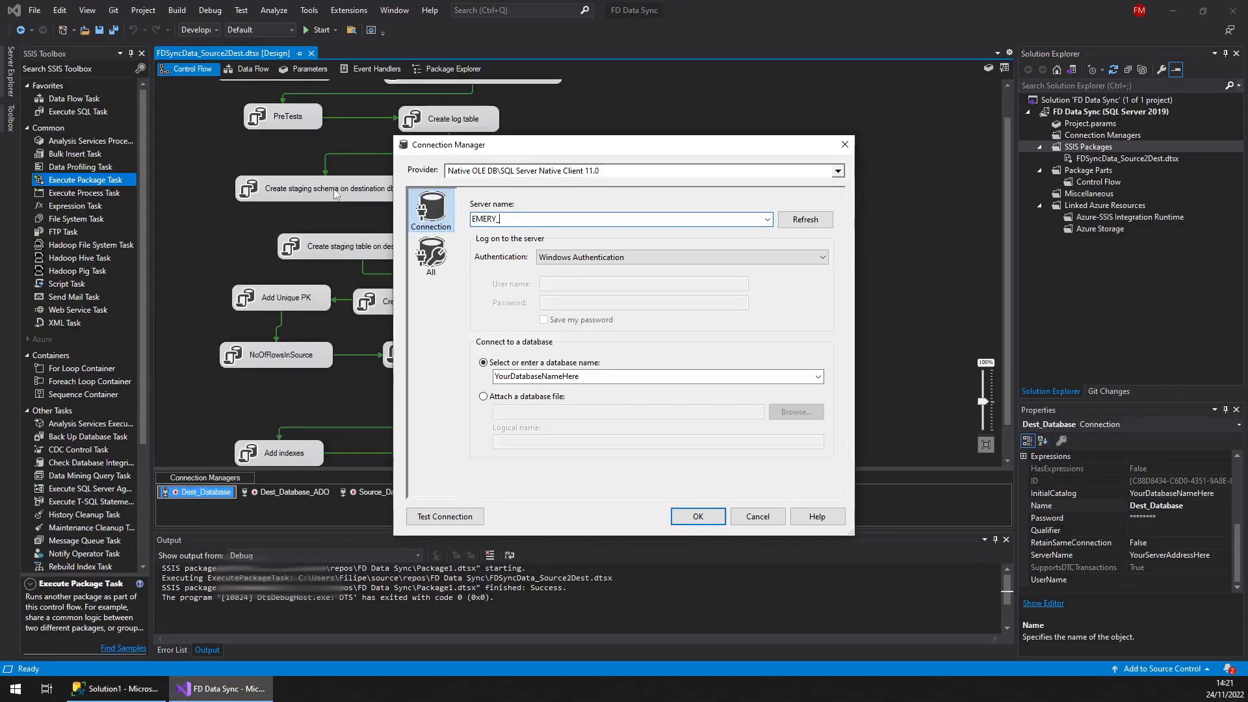
text(FAD_S)
text(DEMO)
text(_SERVER)
key(Left)
key(Left)
key(Left)
key(Left)
key(Left)
key(Left)
key(Left)
key(Left)
key(Left)
key(Left)
key(Left)
key(Left)
key(Left)
key(Left)
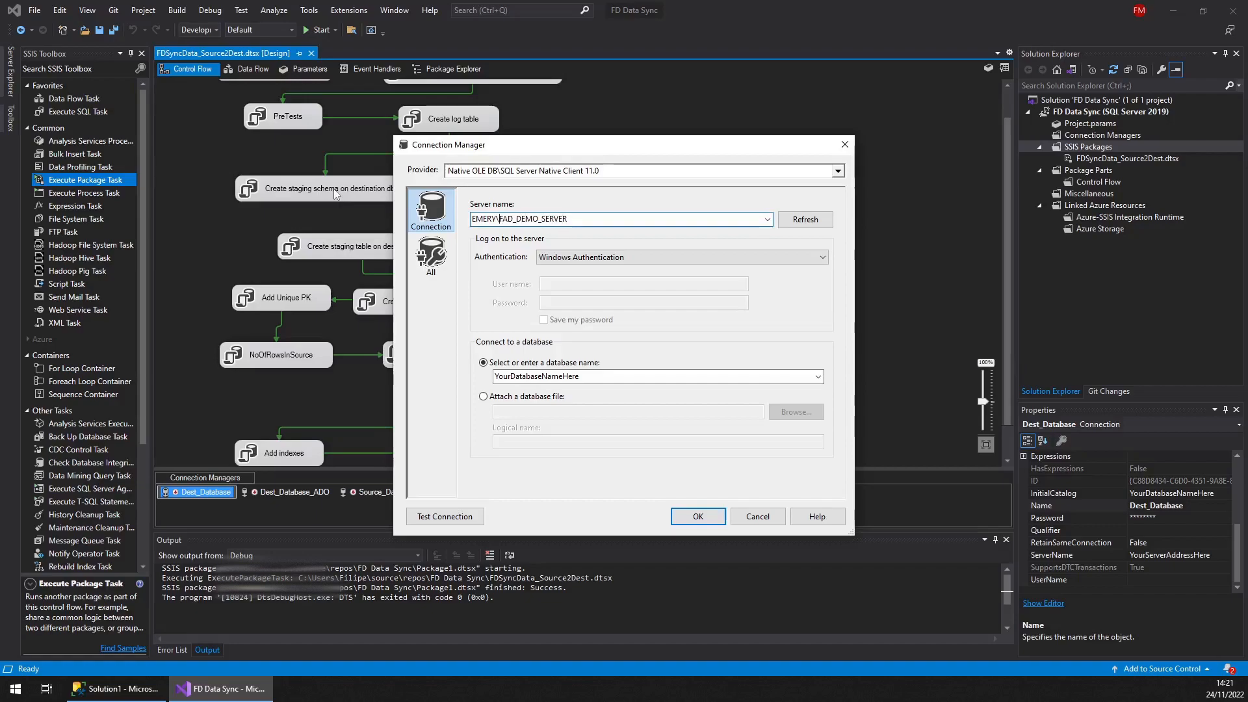
Switch authentication to SQL Server Authentication and enter Demo_Laptop_User as the user name
click(694, 259)
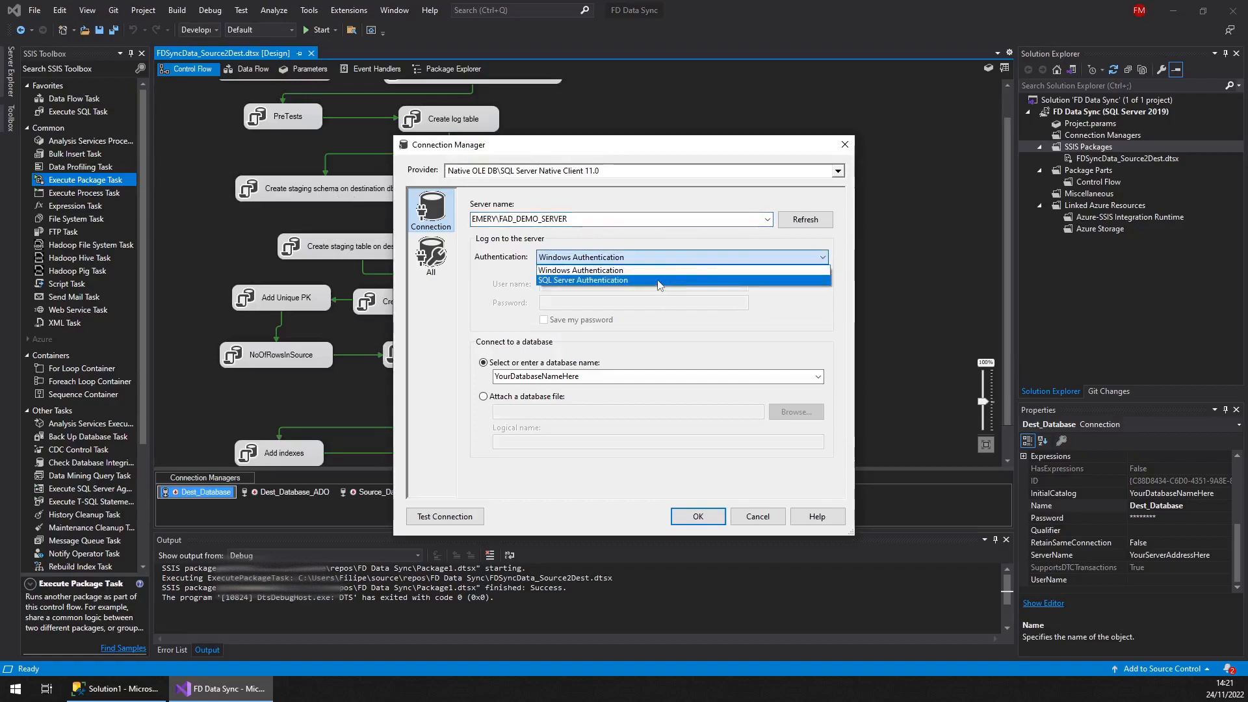
click(659, 281)
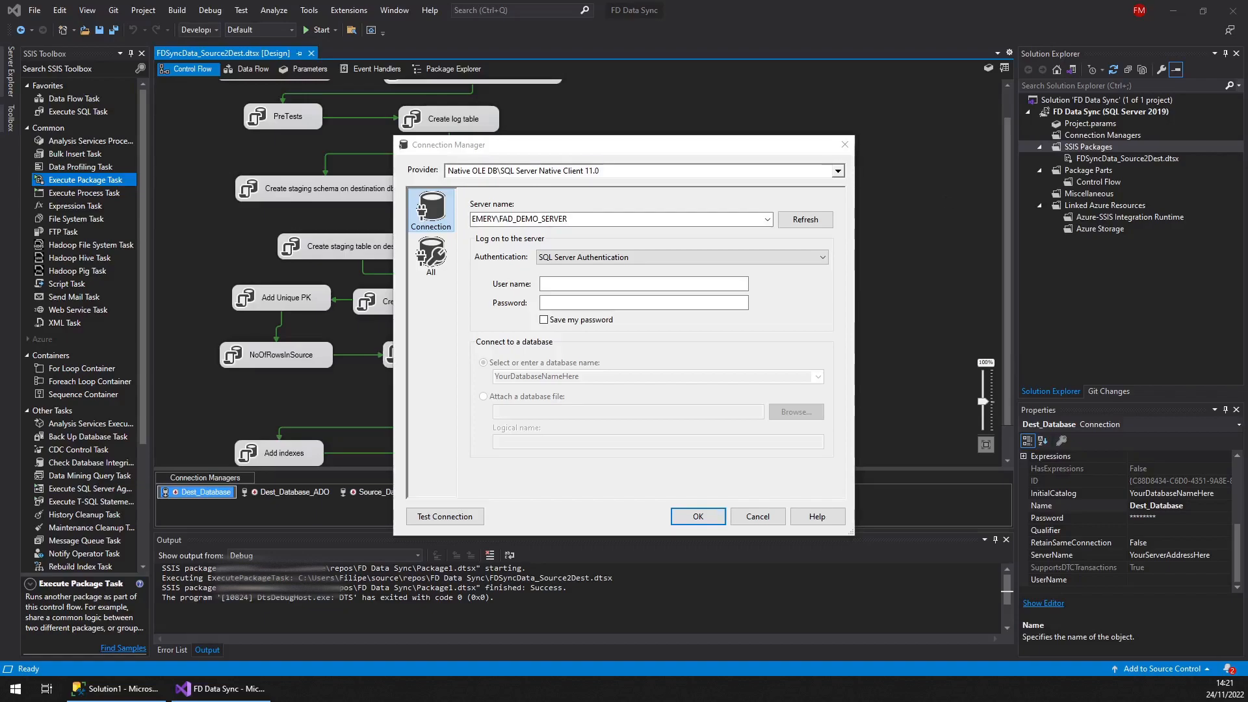
click(715, 284)
text(Demo_Laptop_User)
Paste the login password into the password field
click(713, 302)
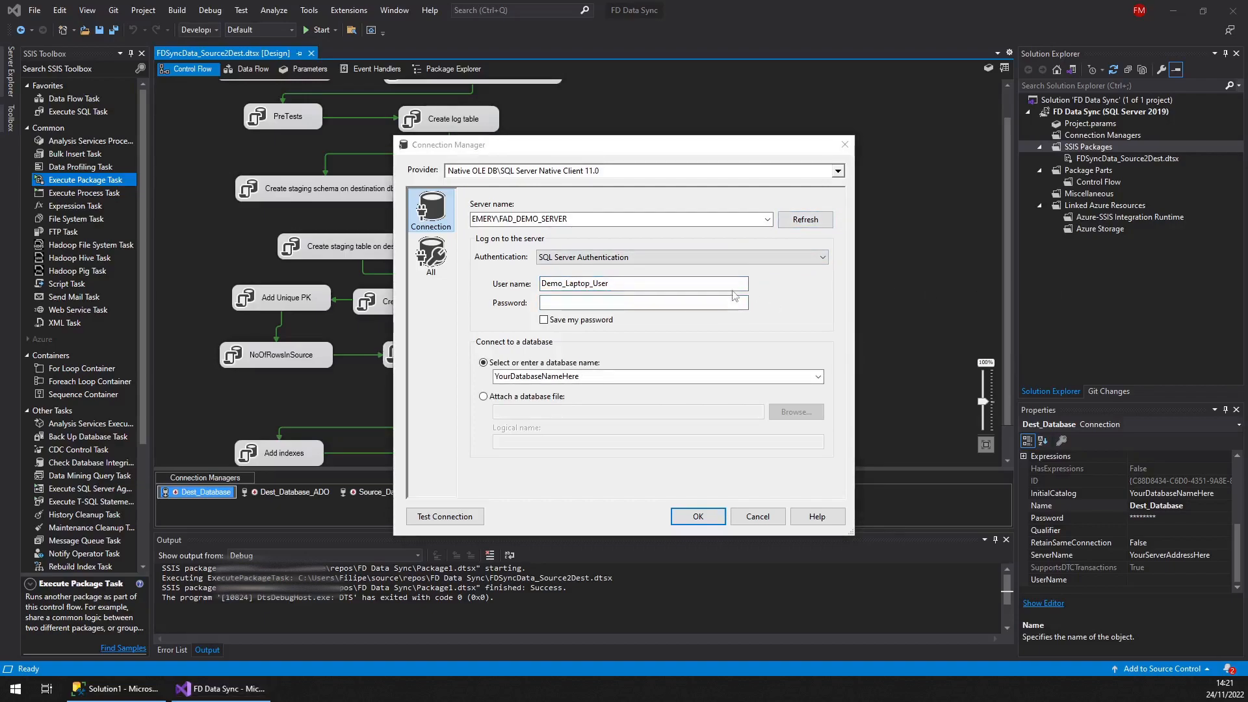
click(665, 303)
key(ctrl+v)
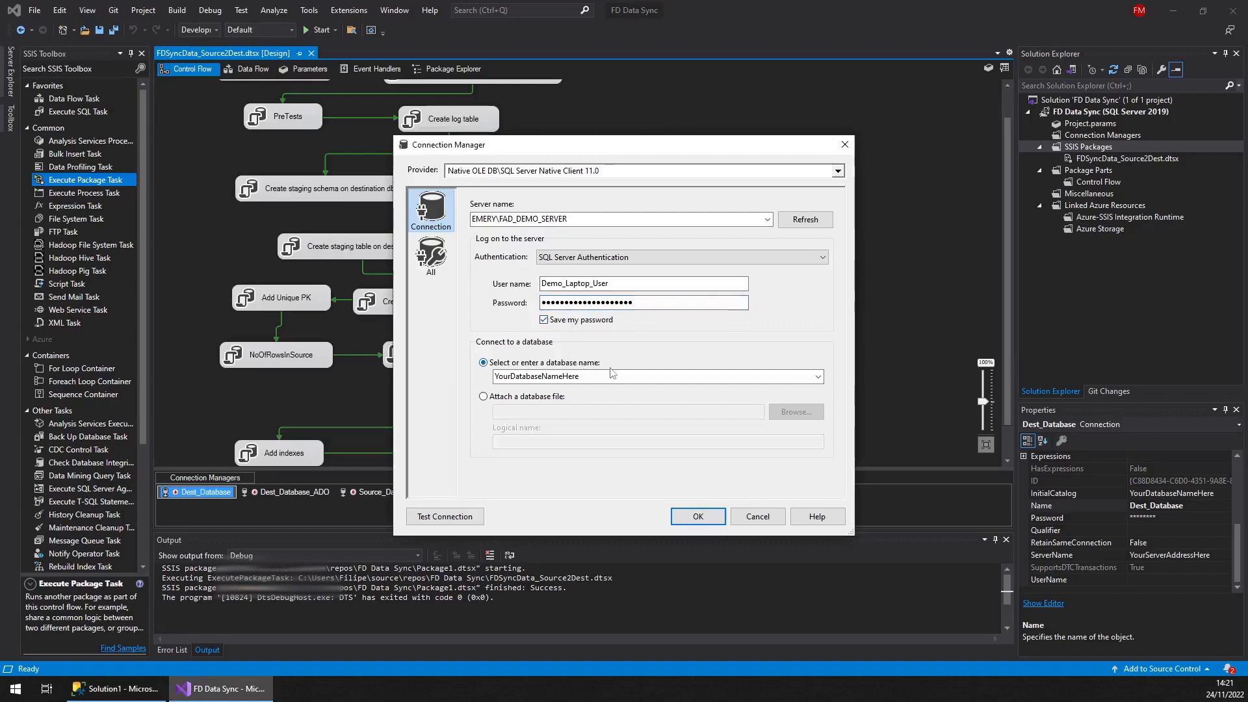
Select FAD_Local_DB_For_Demo as the database and confirm the connection settings
click(818, 378)
click(715, 393)
click(697, 516)
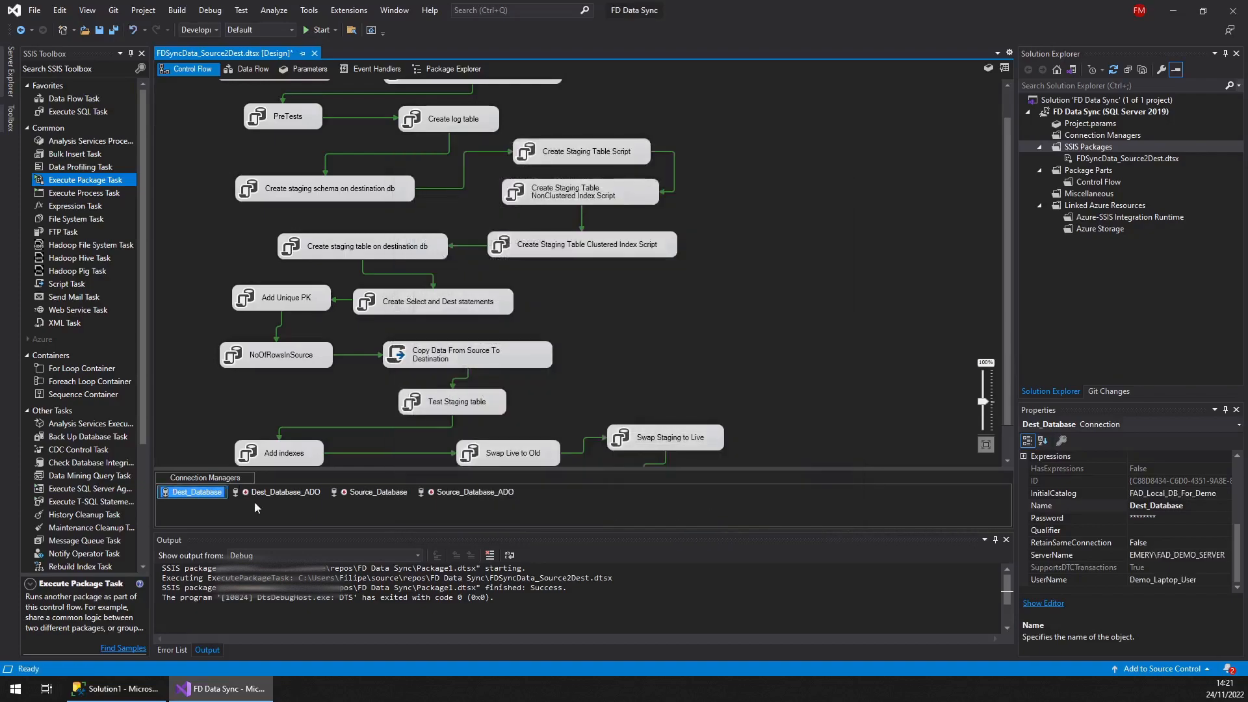
Open the Dest_Database_ADO connection manager and set its server name to EMERY\FAD_DEMO_SERVER
click(236, 494)
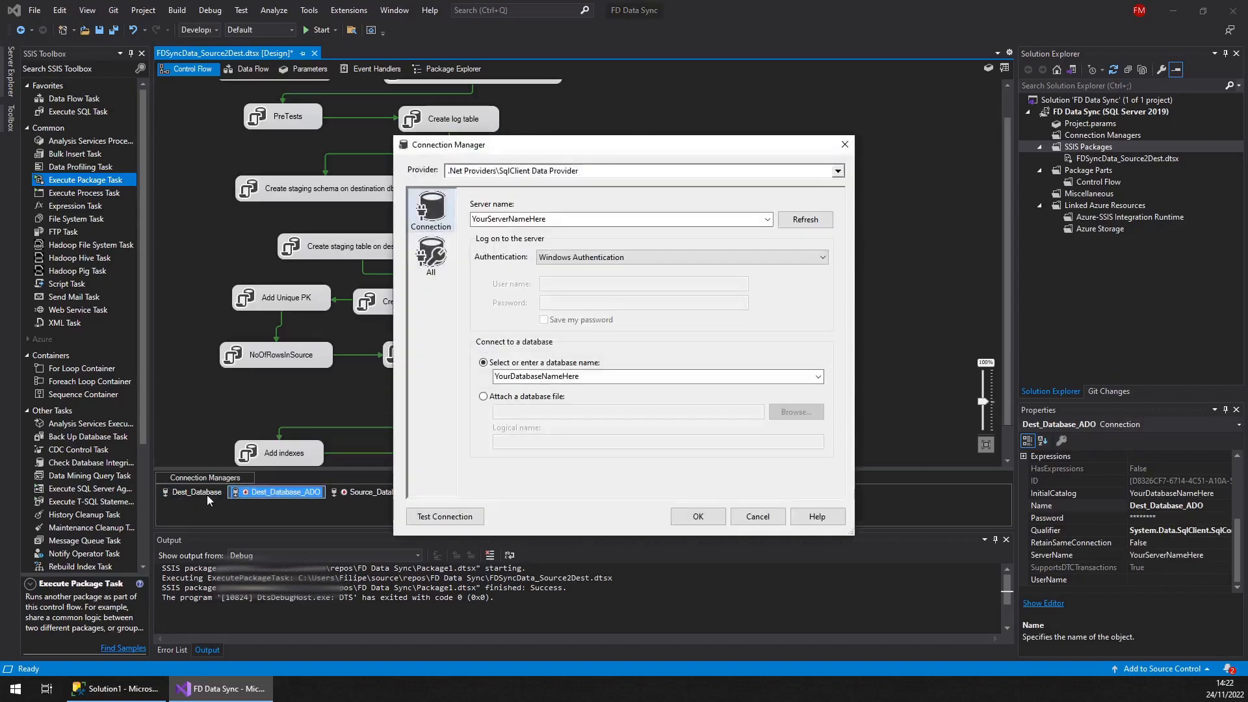
double_click(567, 219)
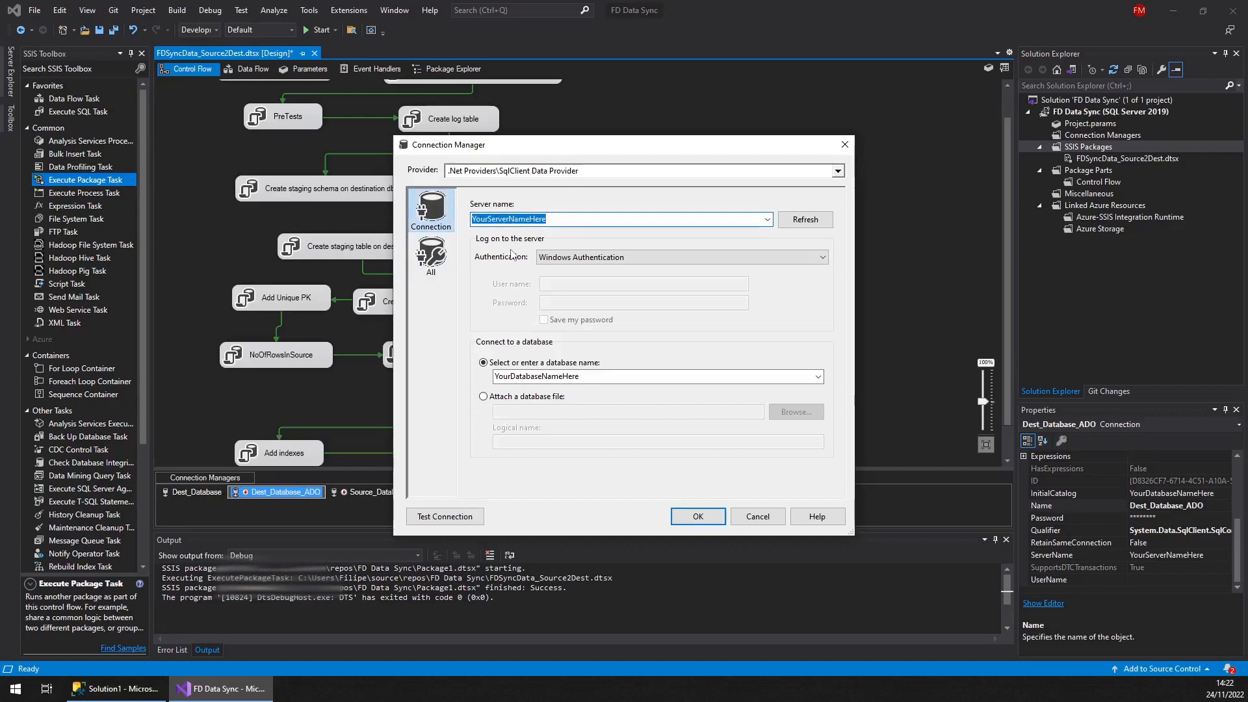
text(EMERY\FD)
key(BackSpace)
text(AD_DEMO_SERVER)
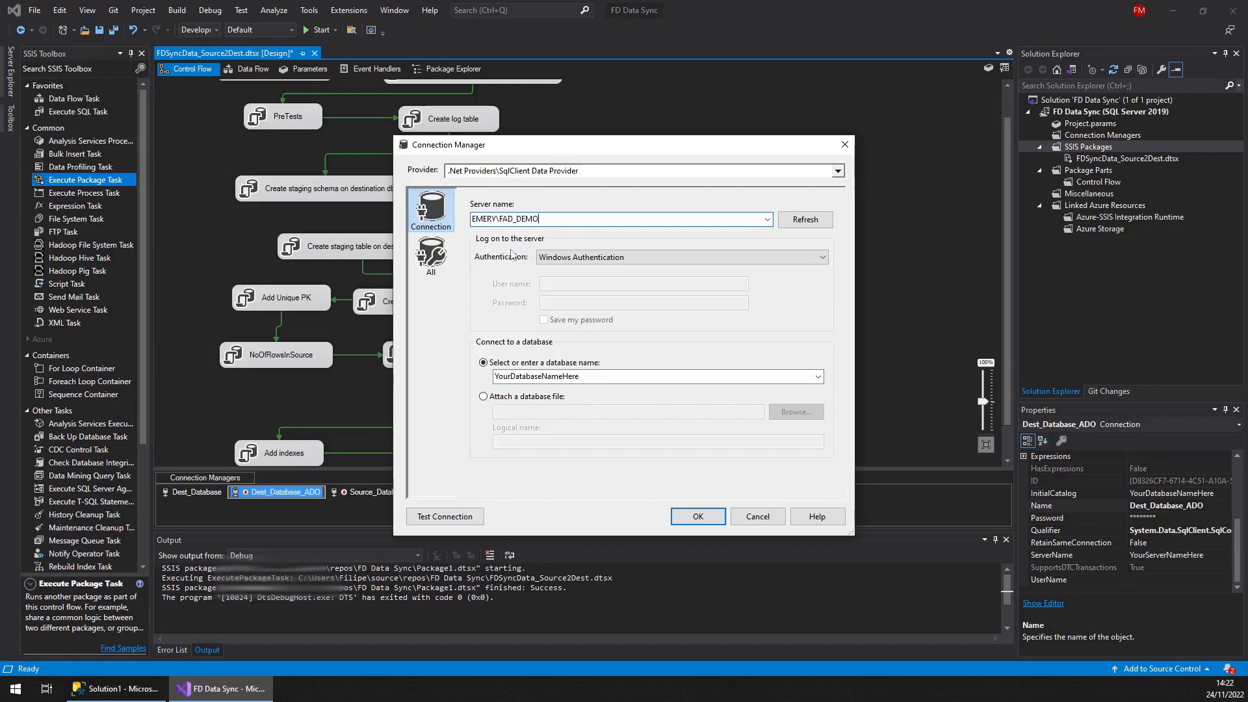
Switch to SQL Server Authentication and paste Demo_Laptop_User as the user name
click(557, 257)
click(585, 281)
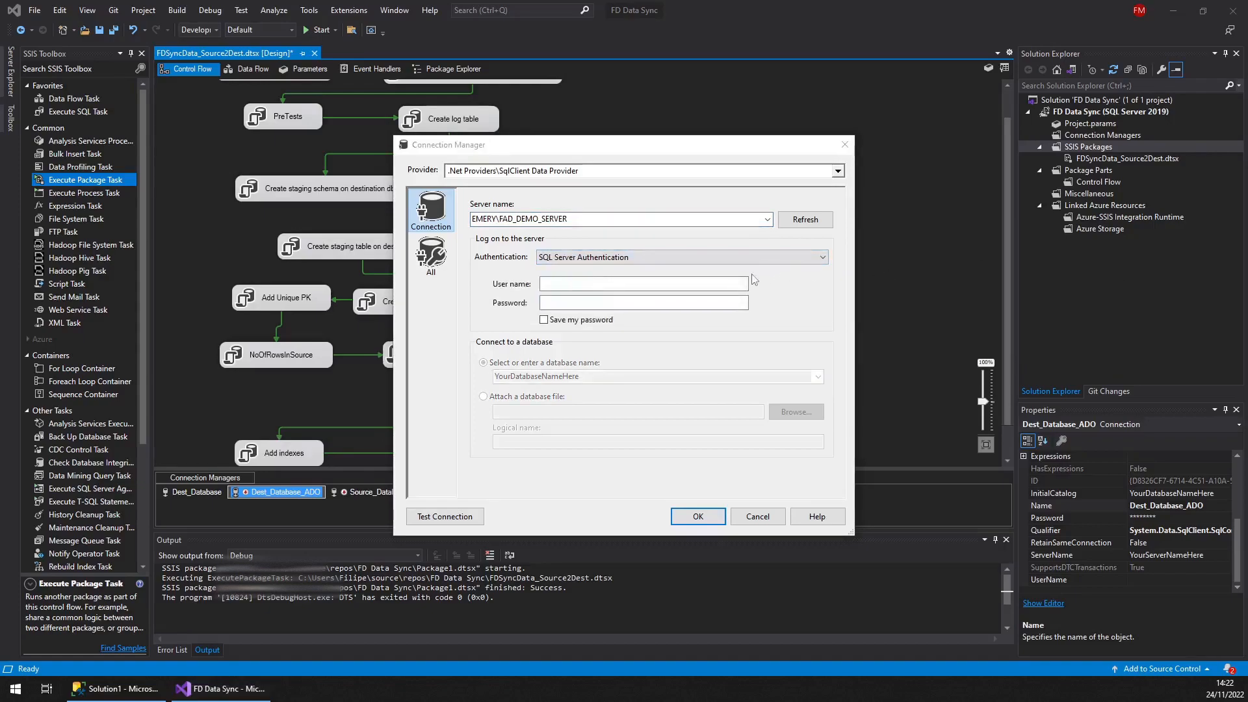
click(721, 284)
text(Demo_Laptop_User)
Paste the login password and enable saving the password
click(598, 303)
key(ctrl+v)
click(597, 322)
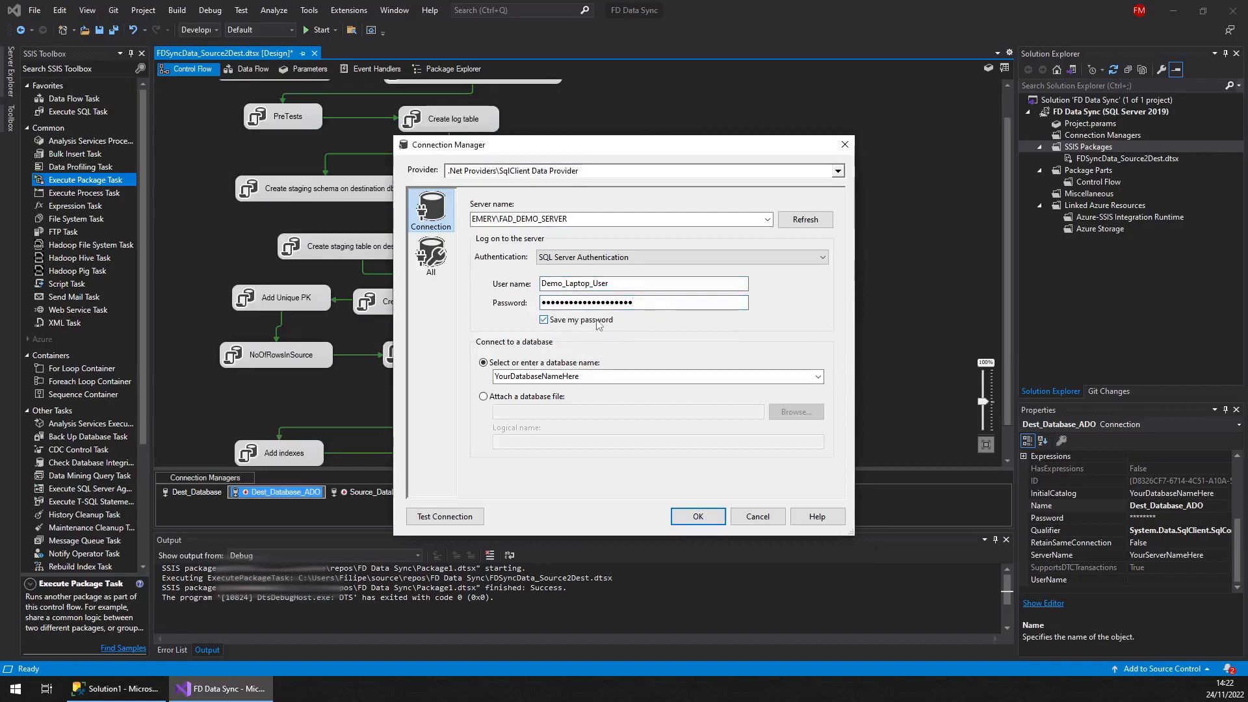
Select FAD_Local_DB_For_Demo as the database and confirm the connection settings
click(817, 376)
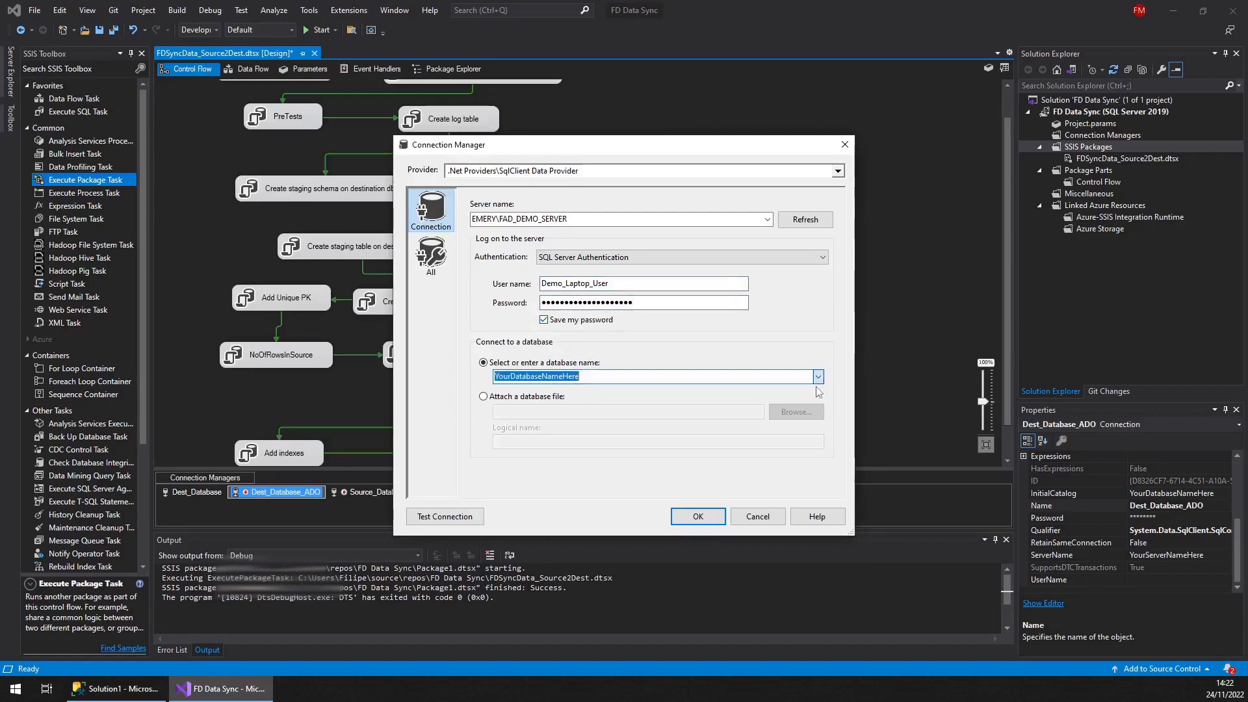
click(817, 390)
click(700, 516)
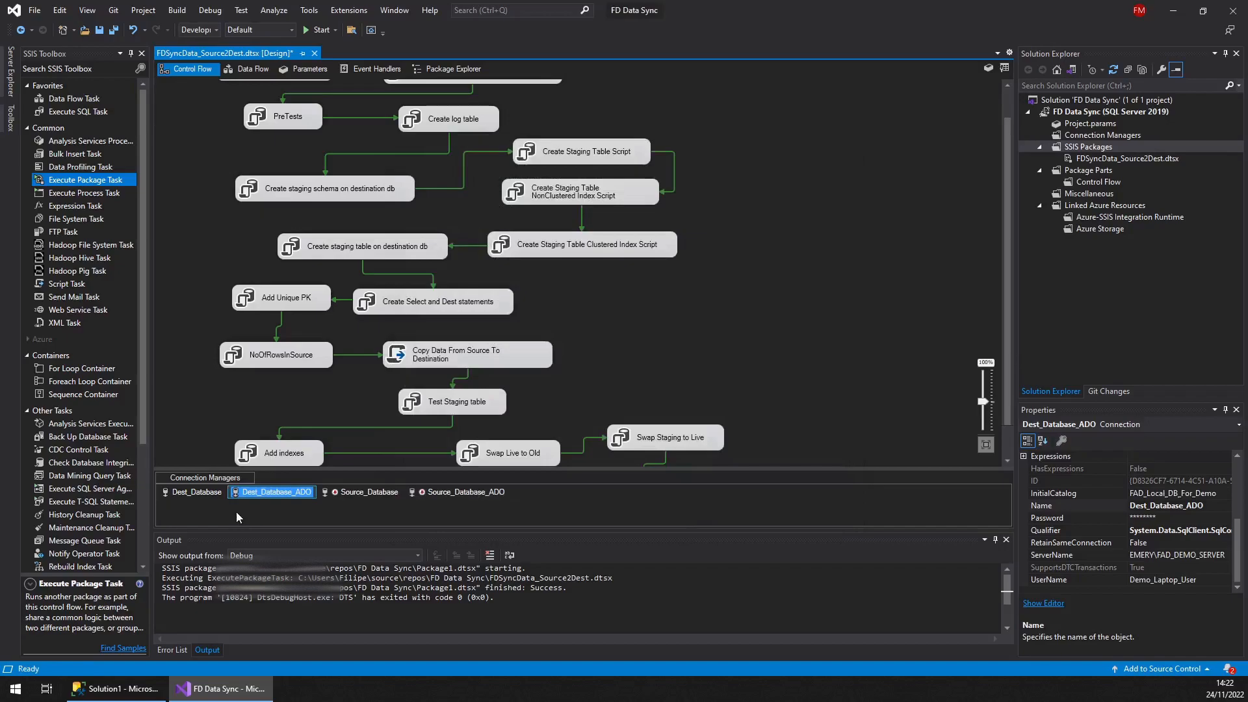
Open the Source_Database connection manager and paste Demo_Customer as the user name
click(326, 492)
double_click(357, 492)
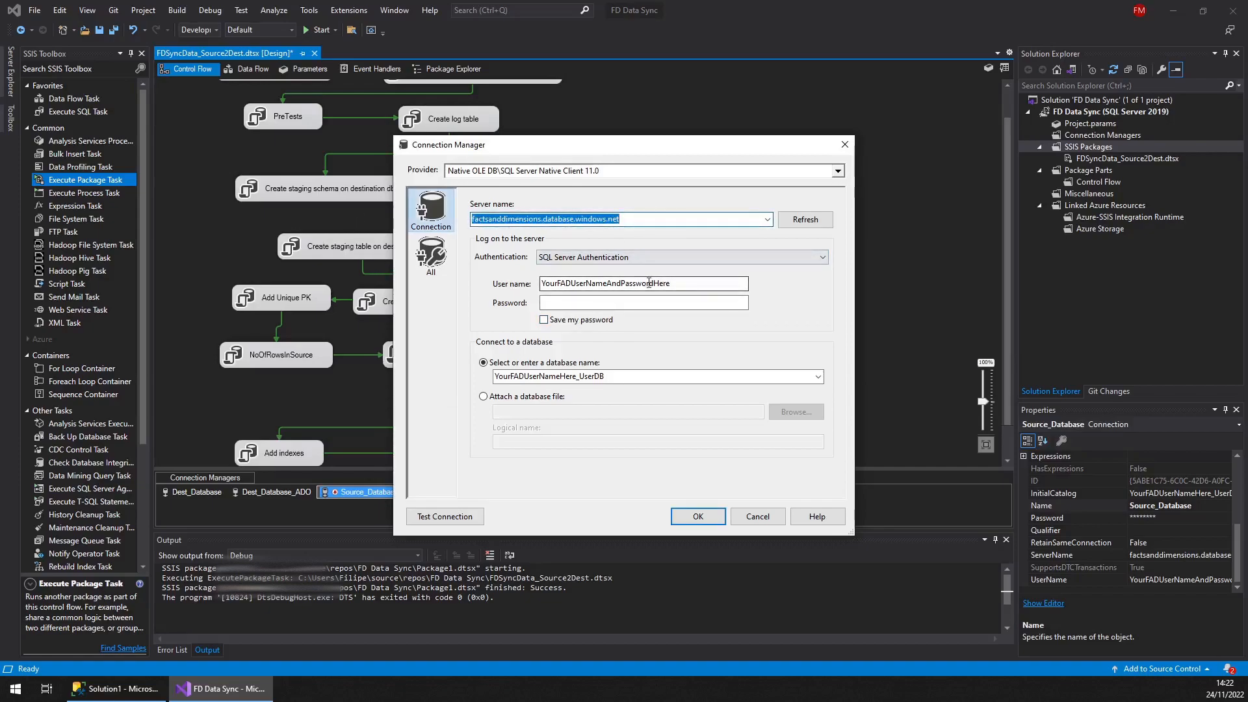
key(Tab)
key(Tab)
key(Tab)
text(Demo_Customer)
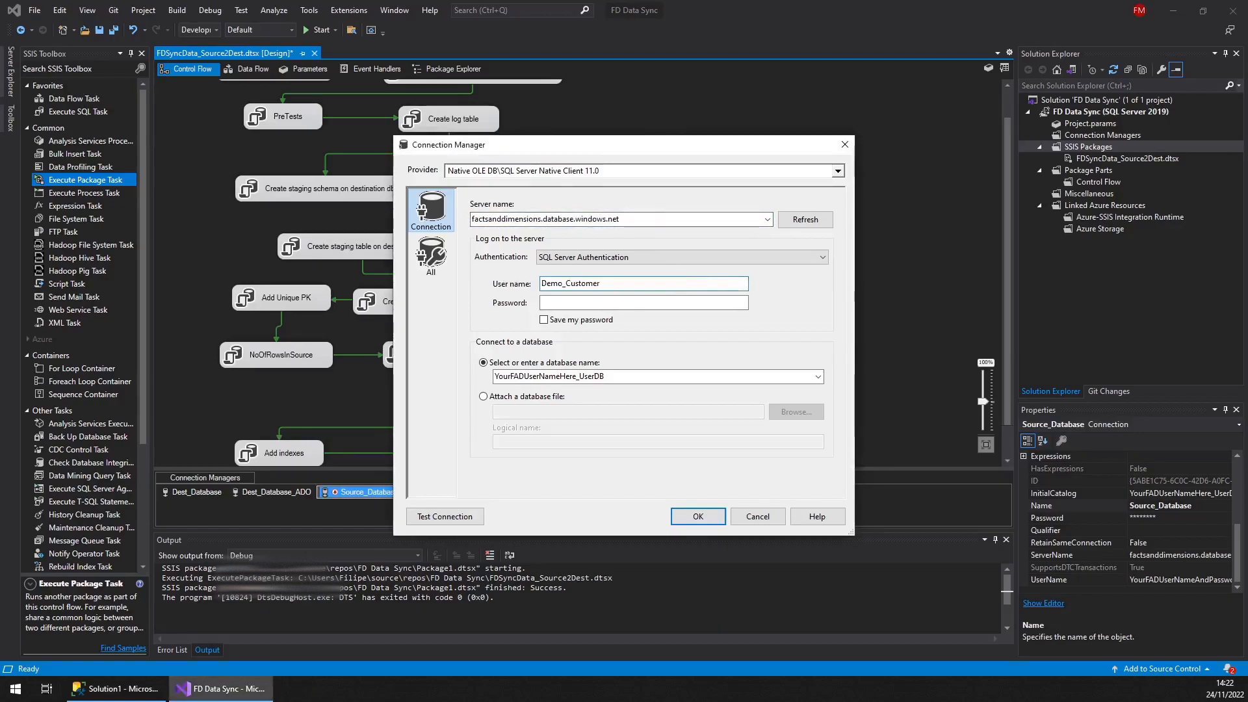
Paste the login password and enable saving the password
click(683, 302)
key(ctrl+v)
click(594, 322)
Copy the user name, paste it over the placeholder part of the database name, and confirm the connection settings
double_click(552, 283)
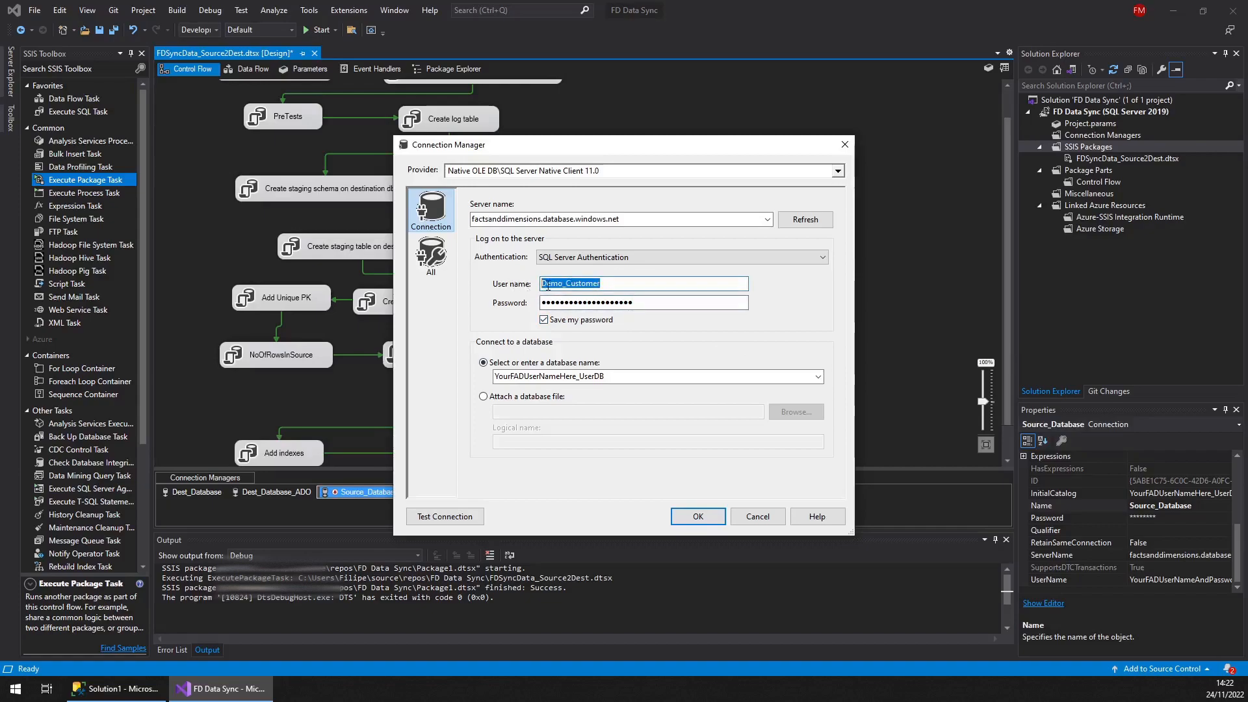
right_click(547, 284)
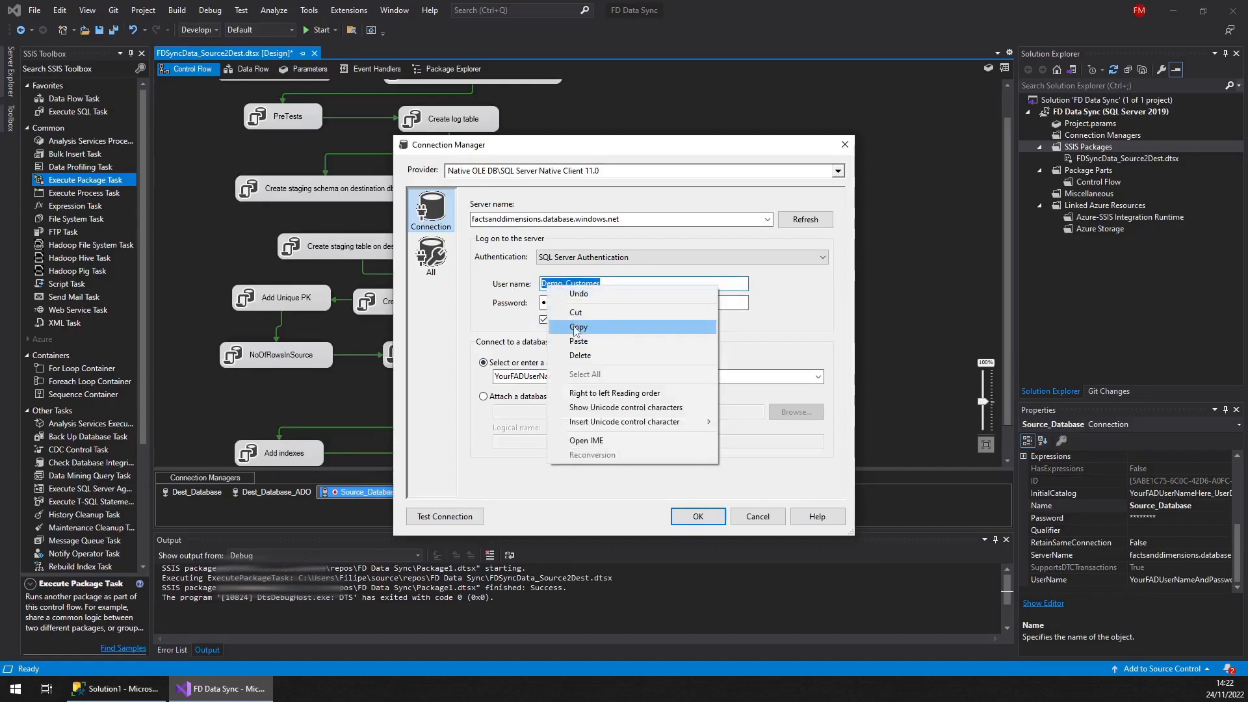
click(578, 327)
double_click(570, 378)
click(572, 377)
key(shift+Home)
key(ctrl+v)
click(708, 520)
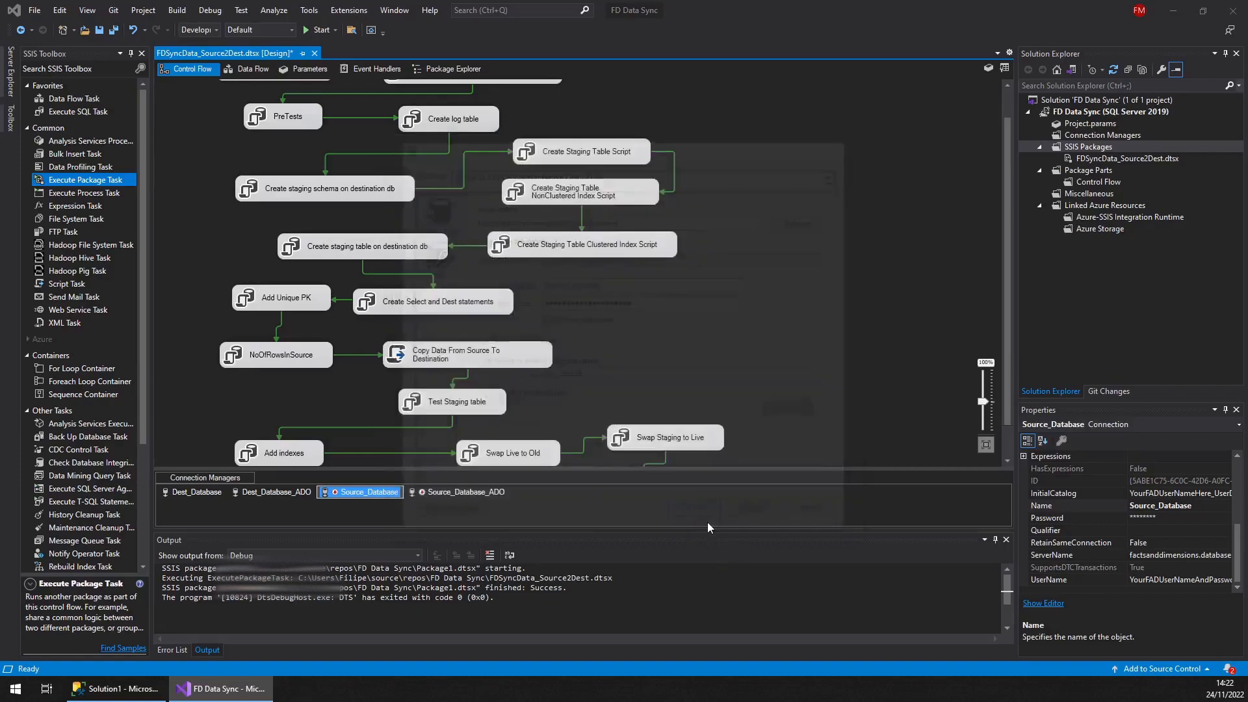
Open the Source_Database_ADO connection manager and paste Demo_Customer as the user name
click(403, 493)
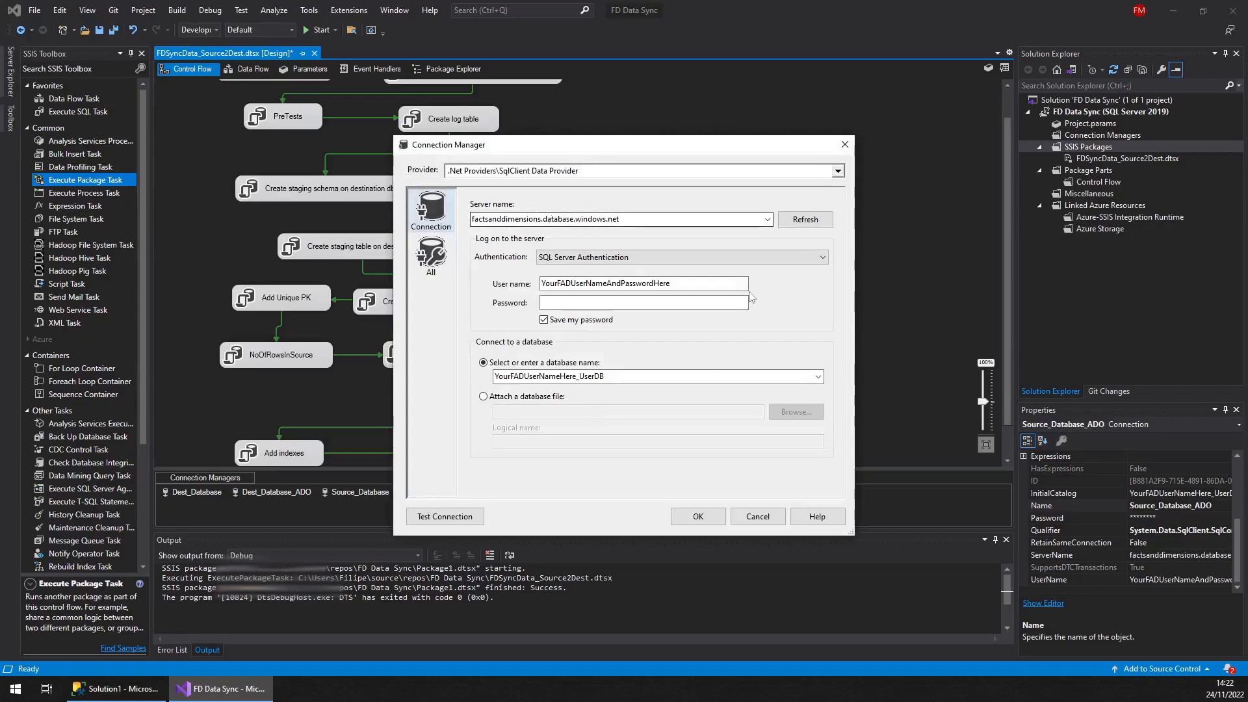
double_click(660, 284)
key(ctrl+v)
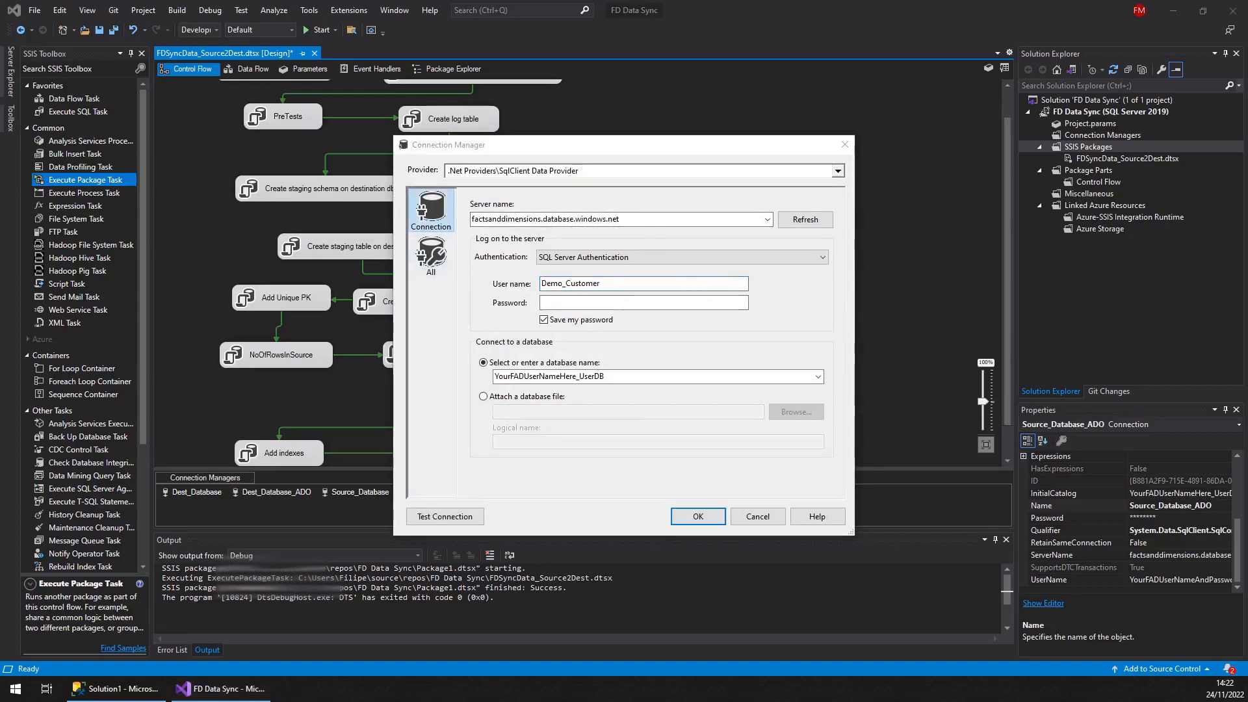
Paste the login password into the password field
click(658, 303)
key(ctrl+v)
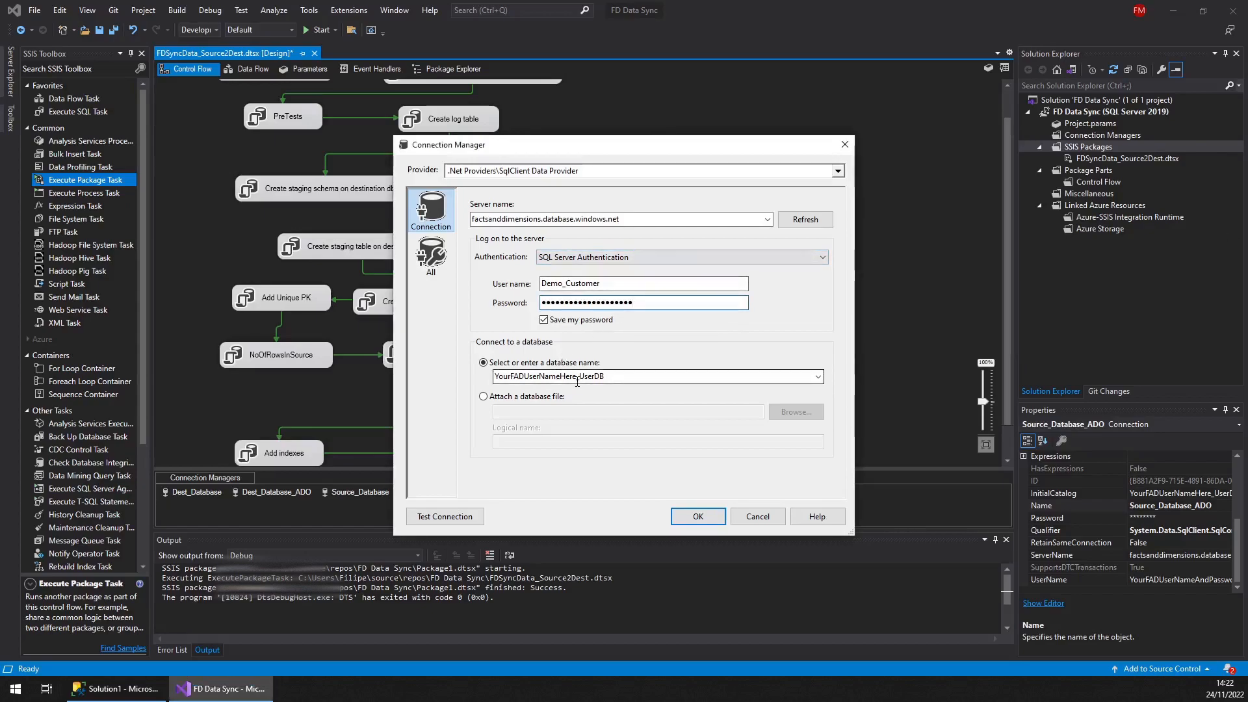
Copy the user name, set the database name to Demo_Customer_UserDB, and confirm the connection settings
drag(603, 283, 483, 286)
right_click(576, 284)
click(611, 327)
double_click(579, 375)
drag(580, 376, 462, 377)
key(ctrl+v)
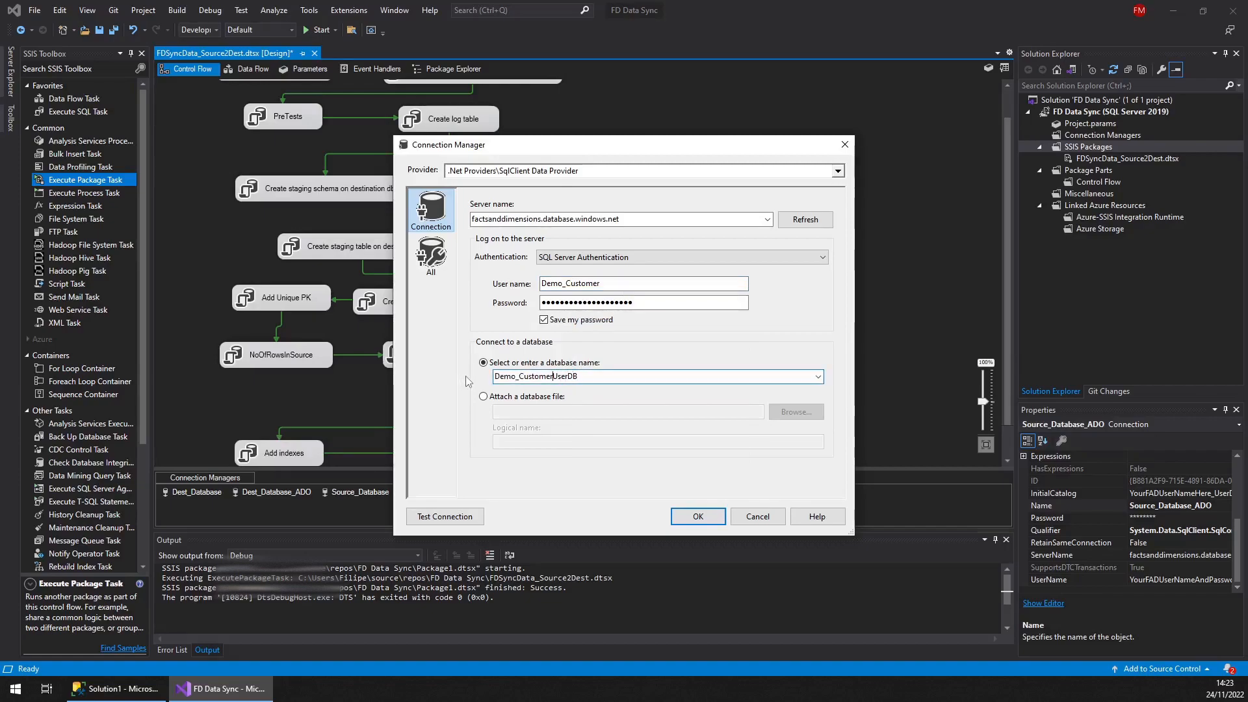
text(_)
click(684, 518)
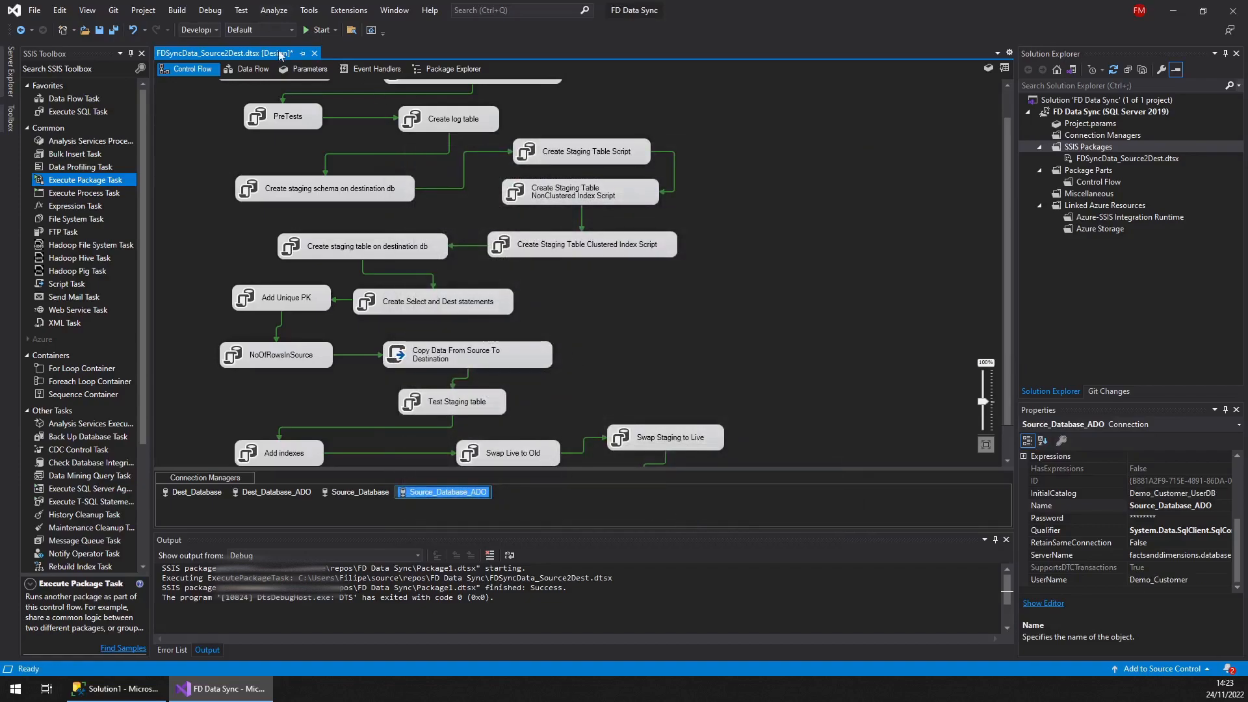
Set the Required flag to False for every package parameter except Table_Name and Table_Schema
click(310, 70)
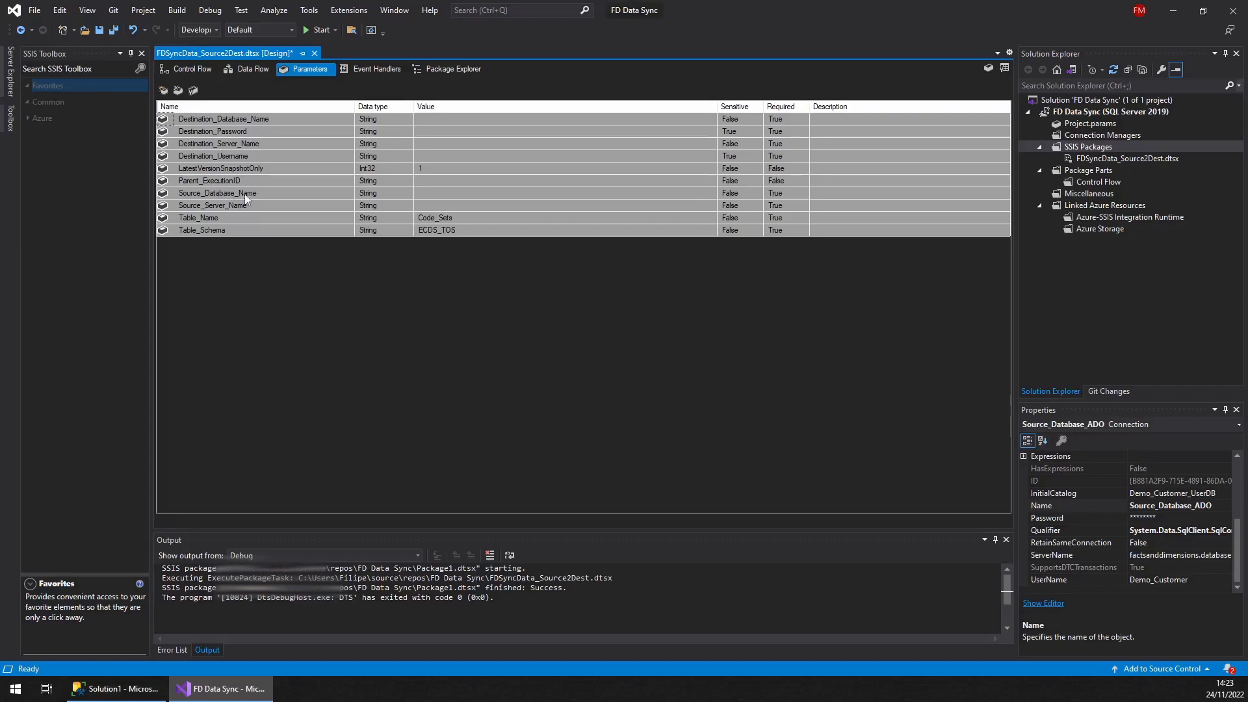
click(791, 206)
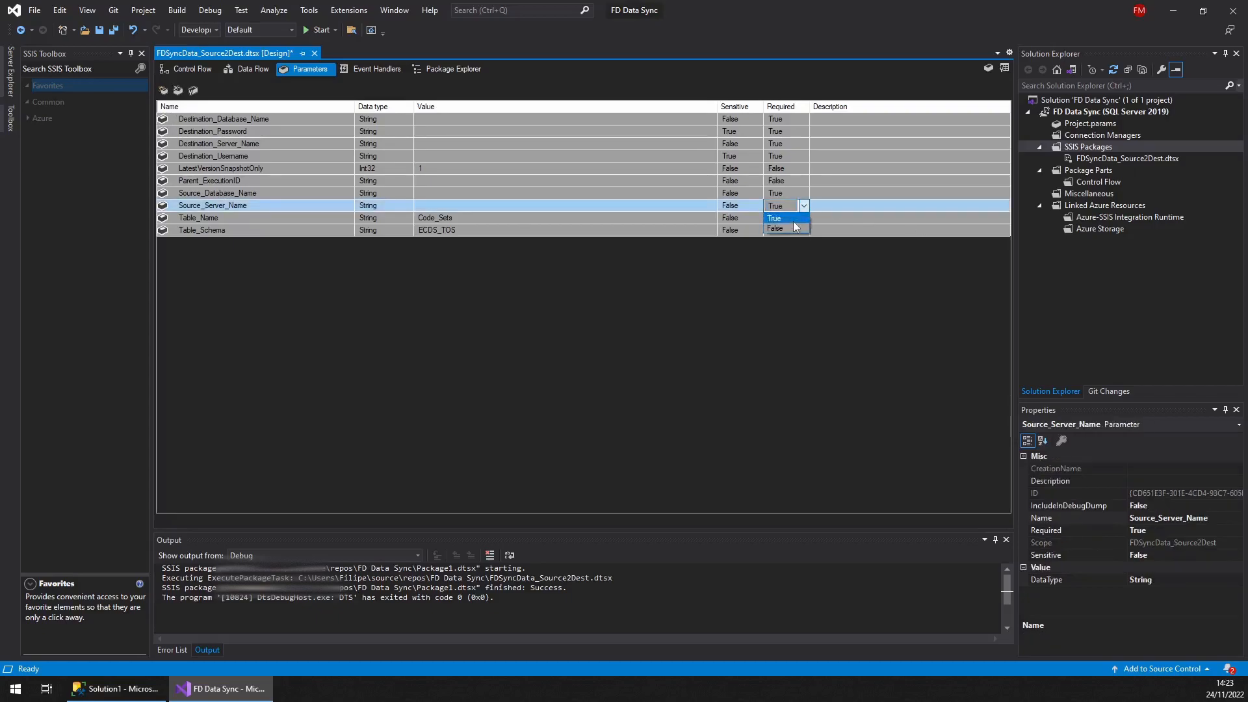
click(803, 194)
click(804, 195)
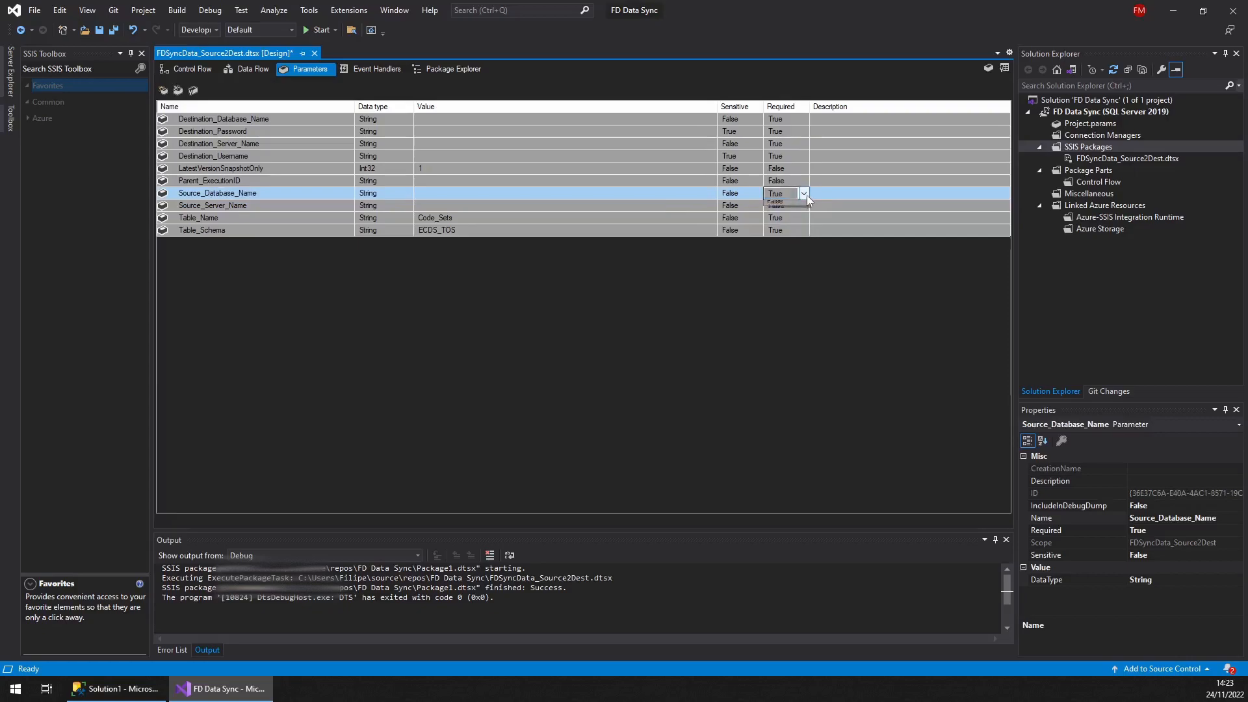
click(792, 214)
click(806, 157)
click(809, 155)
click(792, 177)
double_click(805, 144)
click(780, 164)
double_click(804, 132)
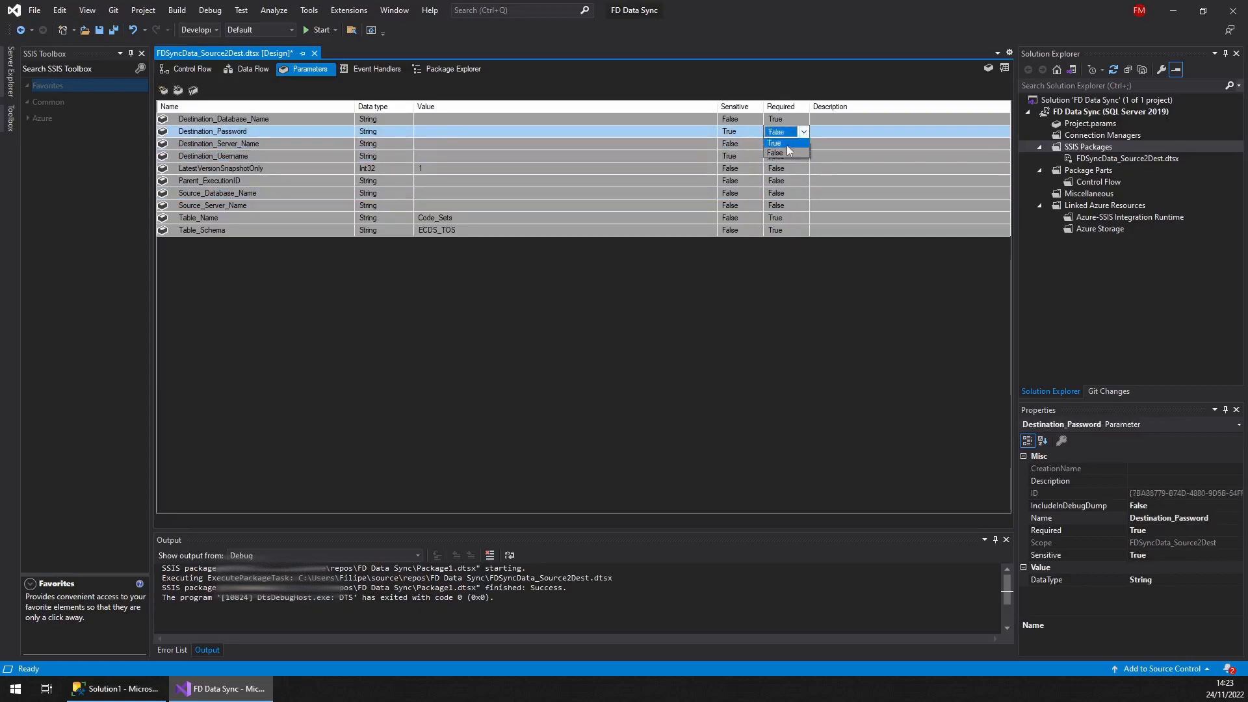
click(782, 155)
double_click(805, 119)
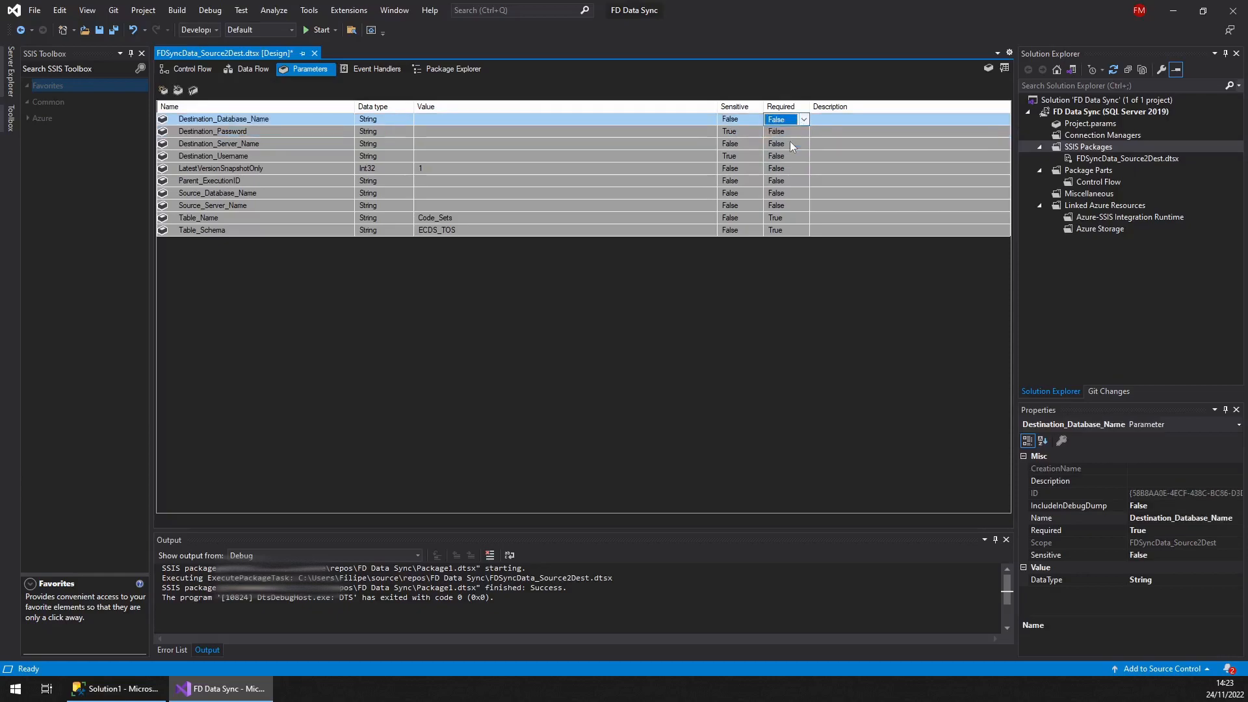
Run the package in debug mode from the control flow and stop debugging once all tasks complete
double_click(496, 221)
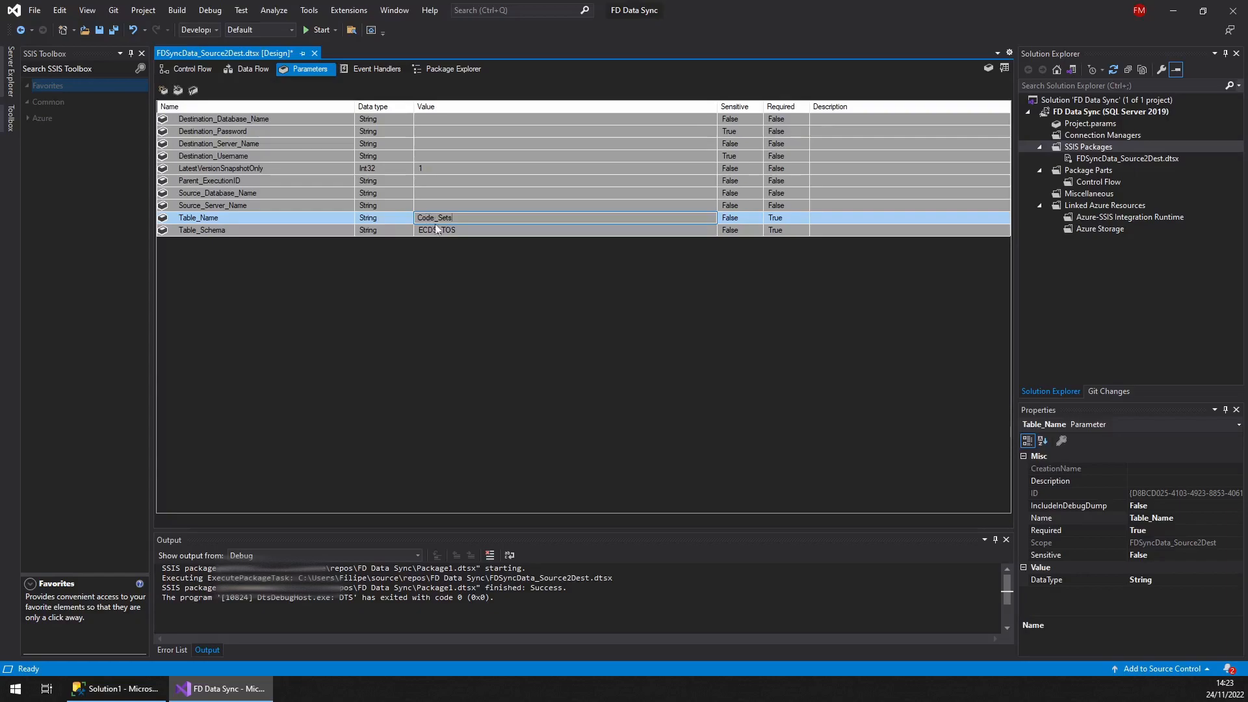
double_click(463, 231)
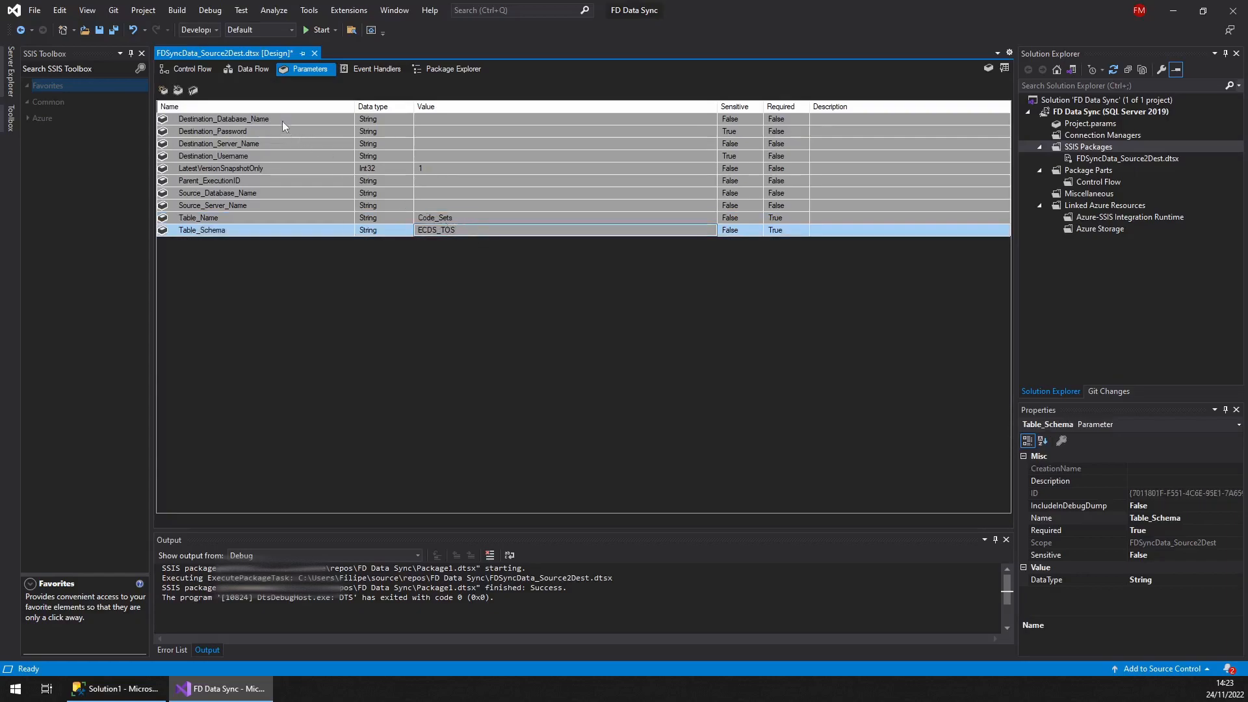
click(182, 69)
click(323, 30)
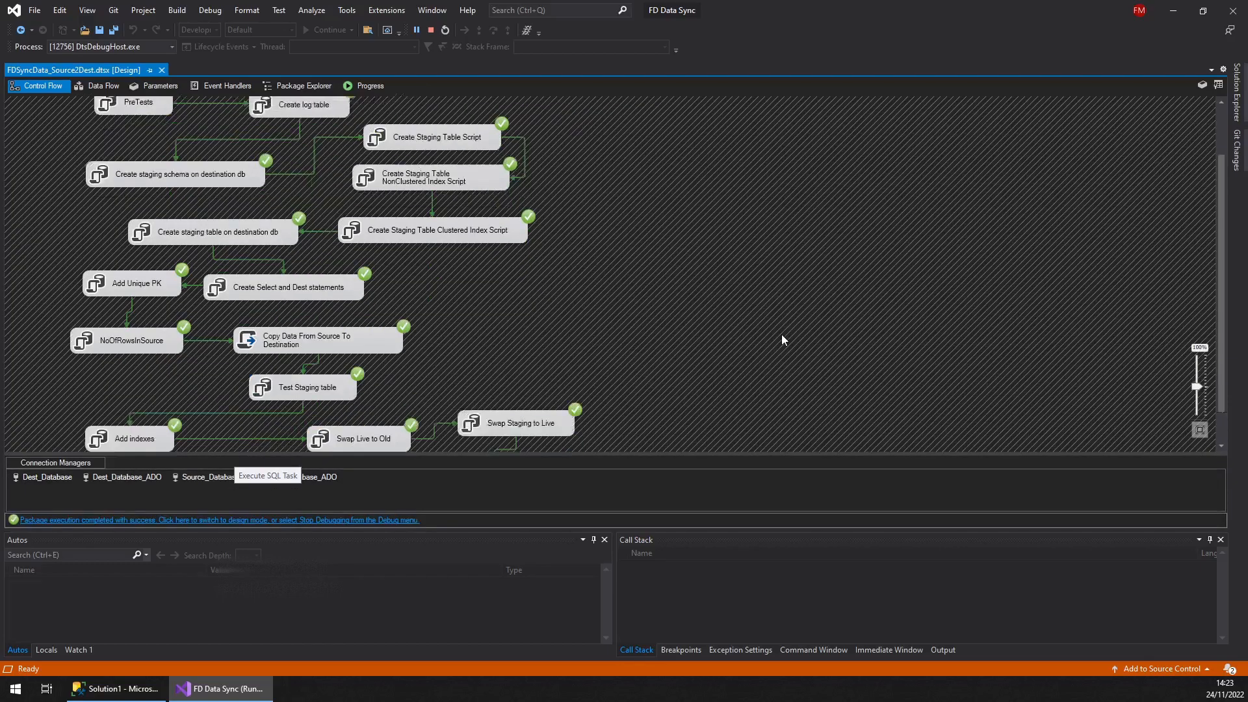
scroll(781, 340, down, 1)
click(430, 30)
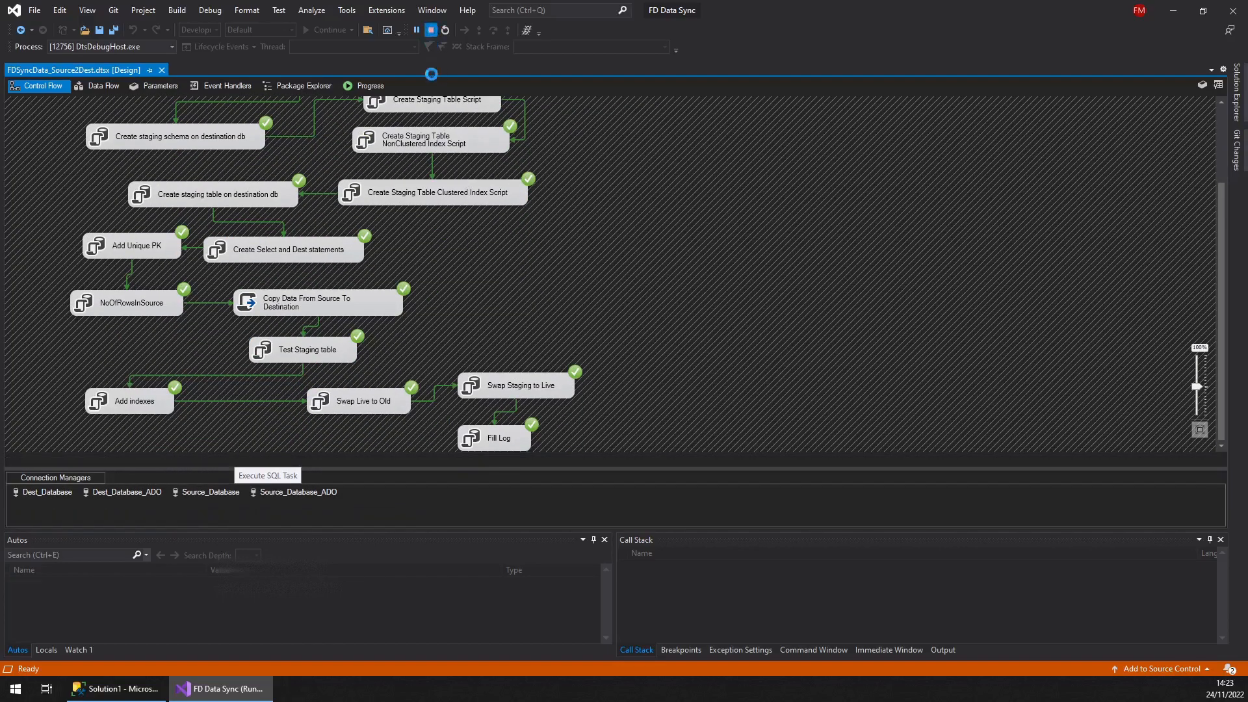
Switch to SQL Server Management Studio and refresh the Tables folder of FAD_Local_DB_For_Demo
click(114, 689)
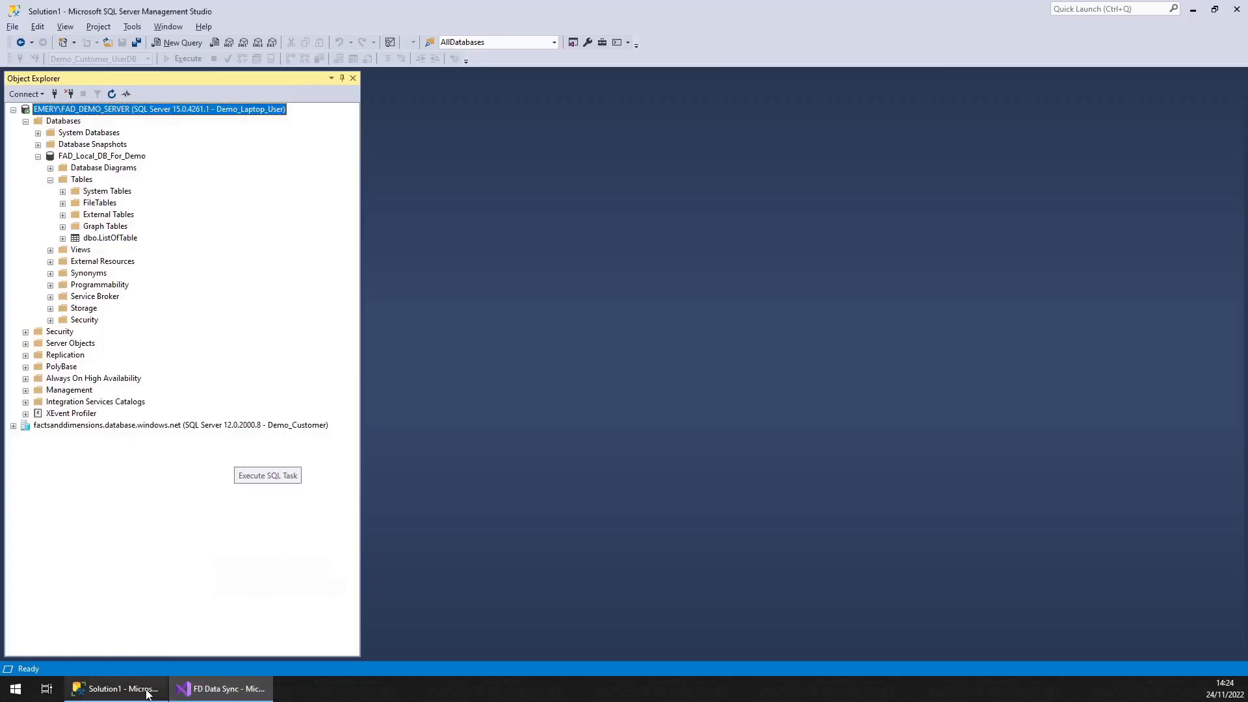
right_click(90, 180)
click(130, 260)
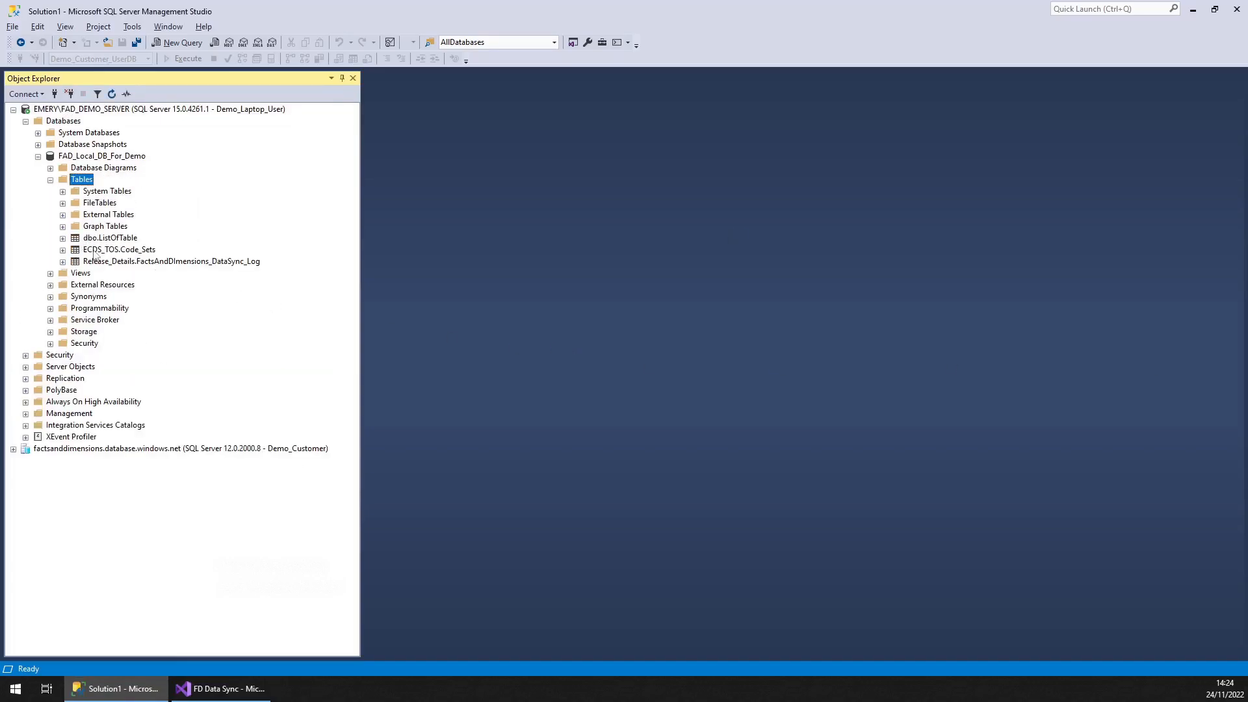
Select the top 1000 rows of the ECDS_TOS.Code_Sets table
right_click(95, 253)
click(133, 286)
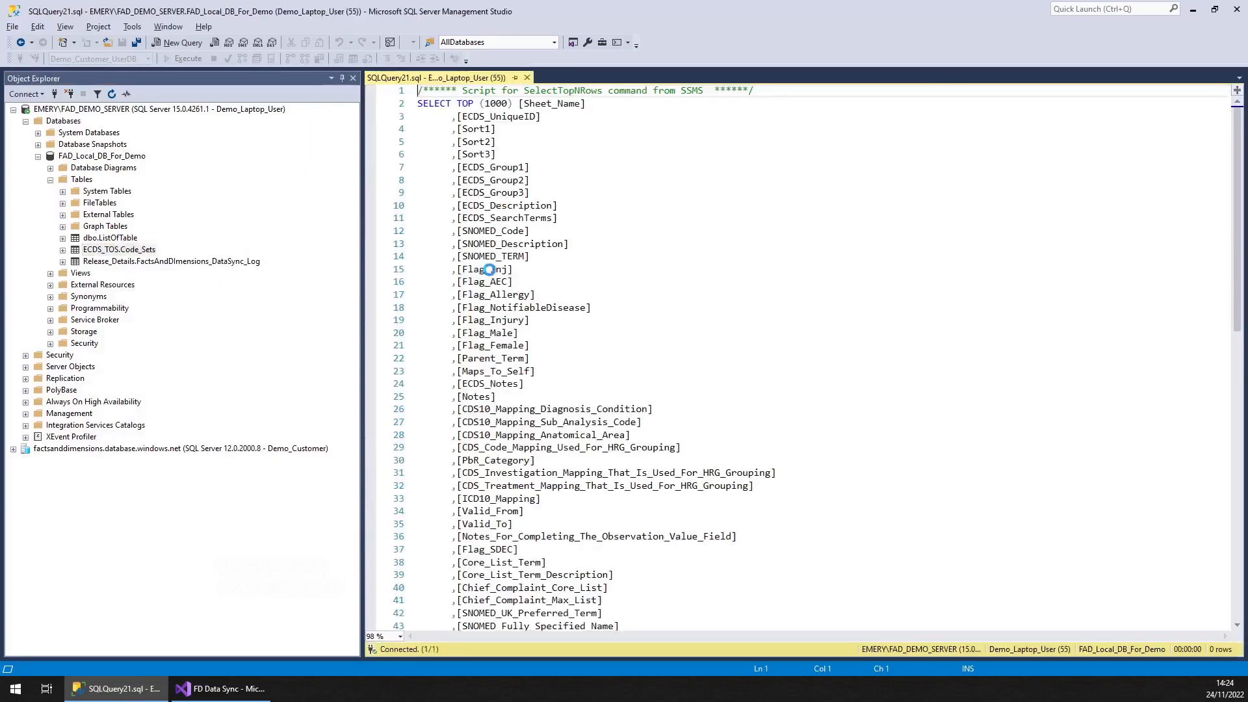
Select the top 1000 rows of Release_Details.FactsAndDimensions_DataSync_Log and inspect the transfer date
right_click(162, 261)
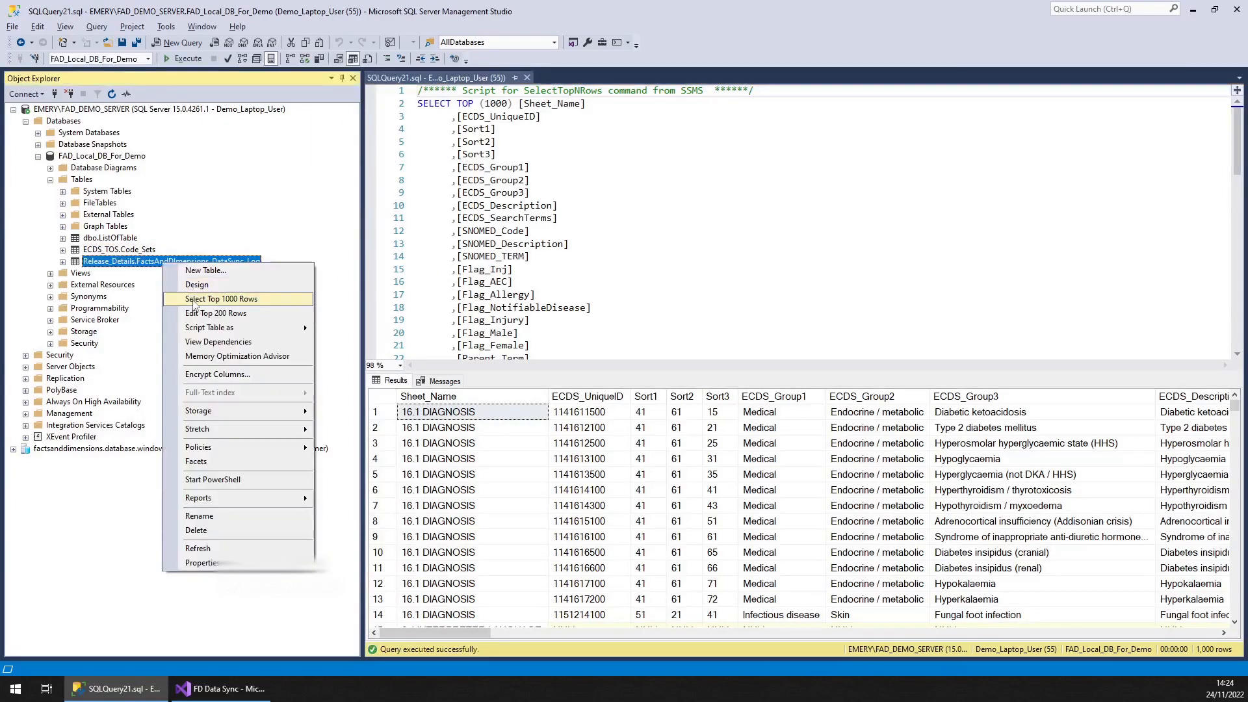
click(195, 300)
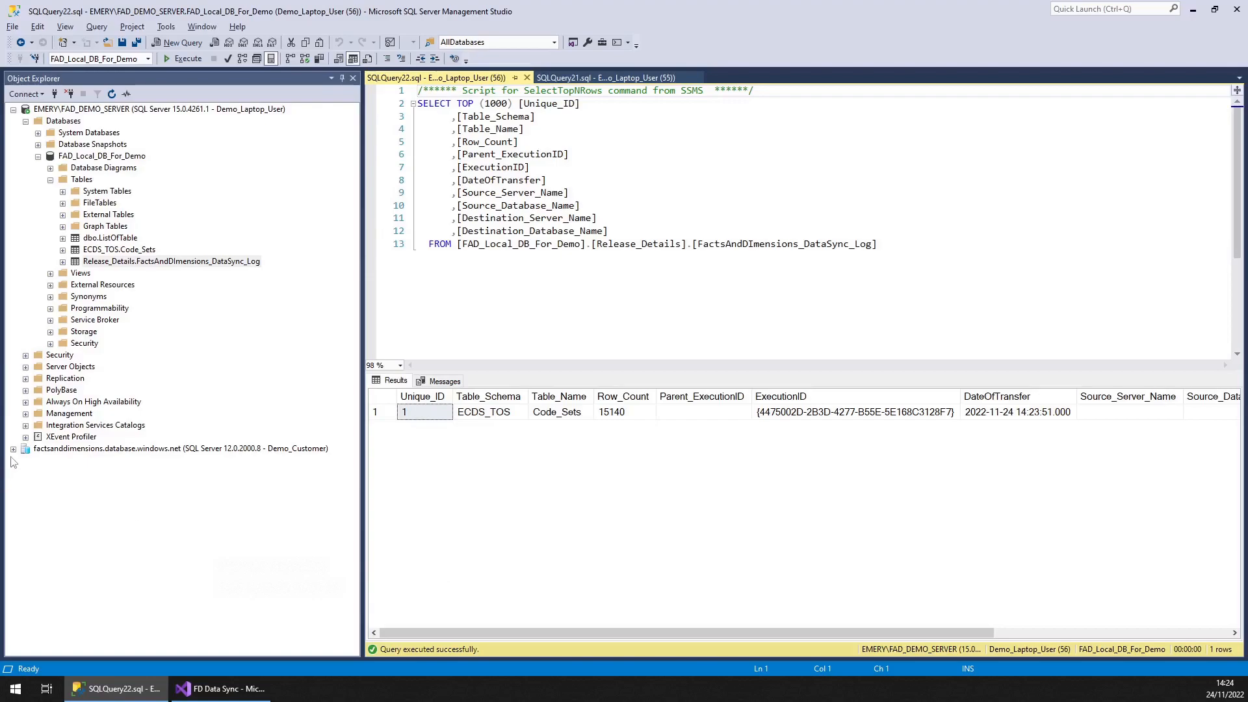
click(1017, 413)
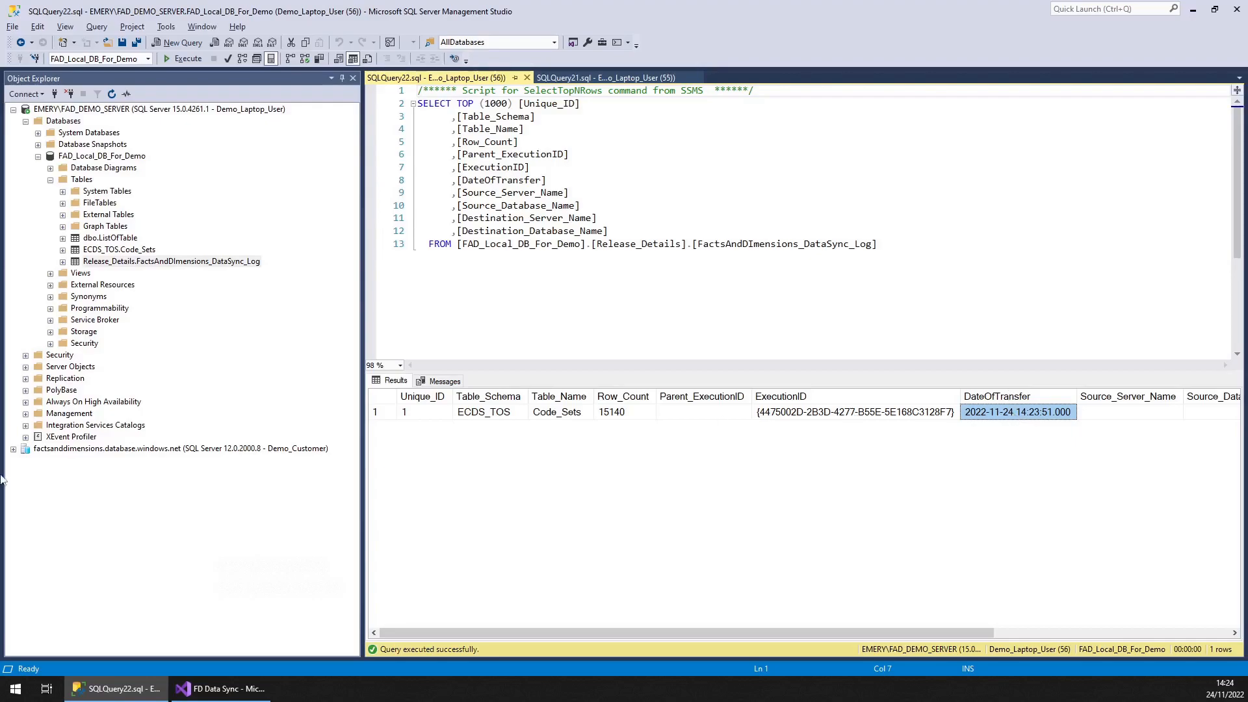
Expand the Azure server's Demo_Customer_UserDB tables and browse the external tables list
click(13, 449)
click(38, 485)
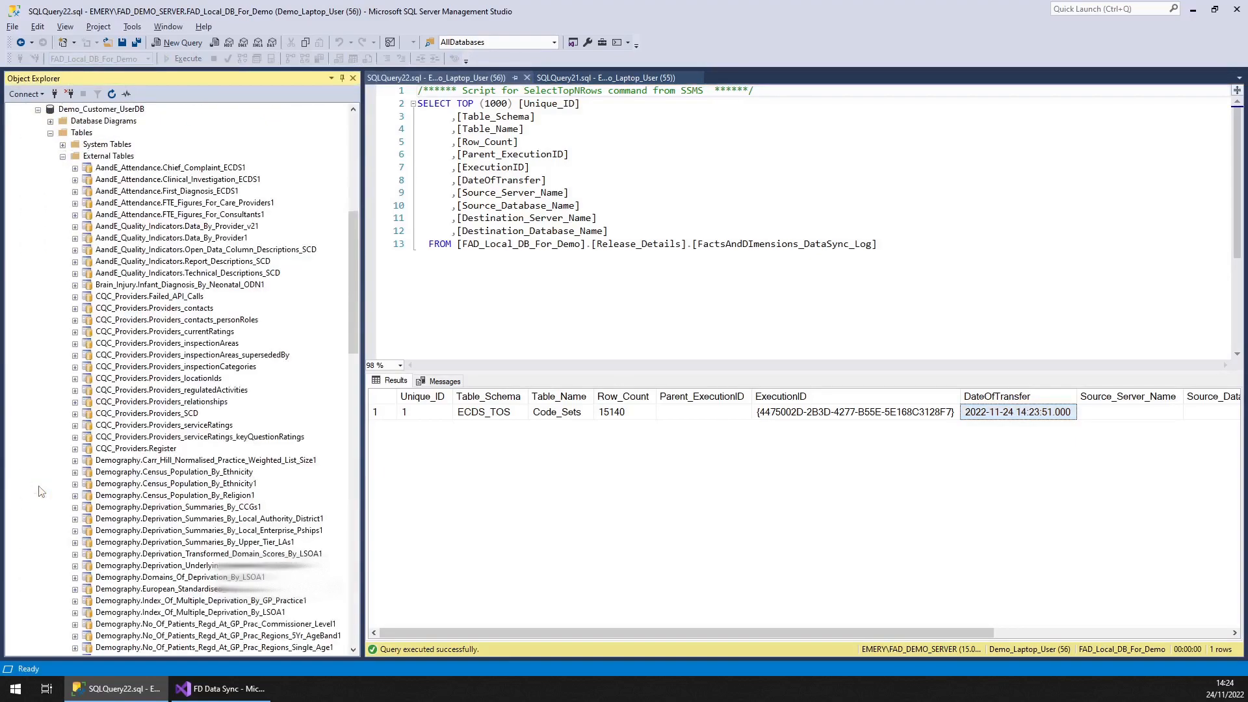
click(185, 520)
scroll(186, 563, down, 17)
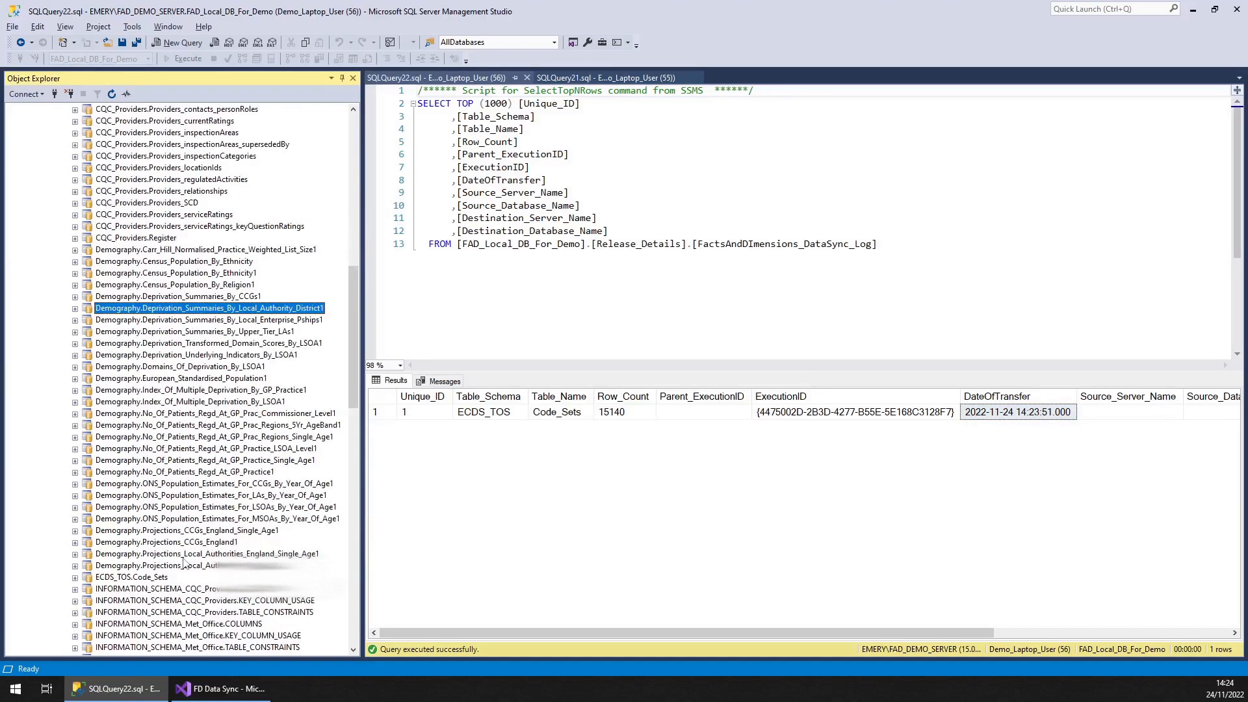
scroll(182, 563, down, 11)
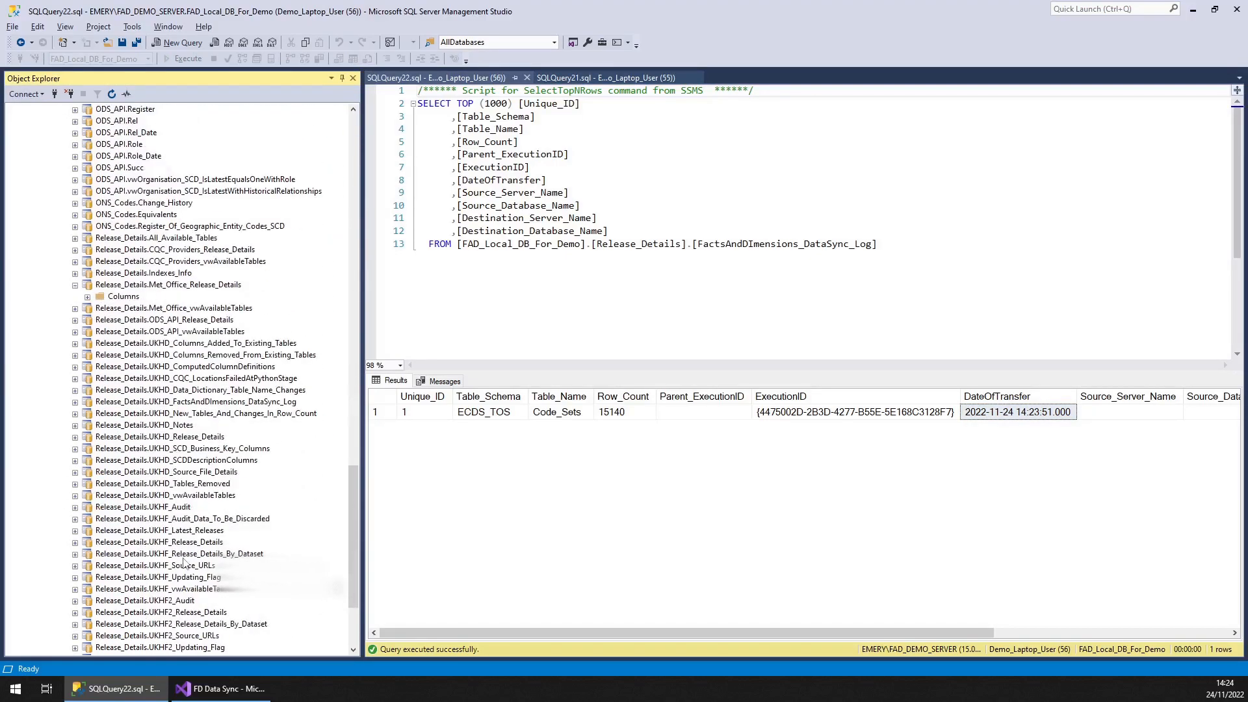
click(75, 286)
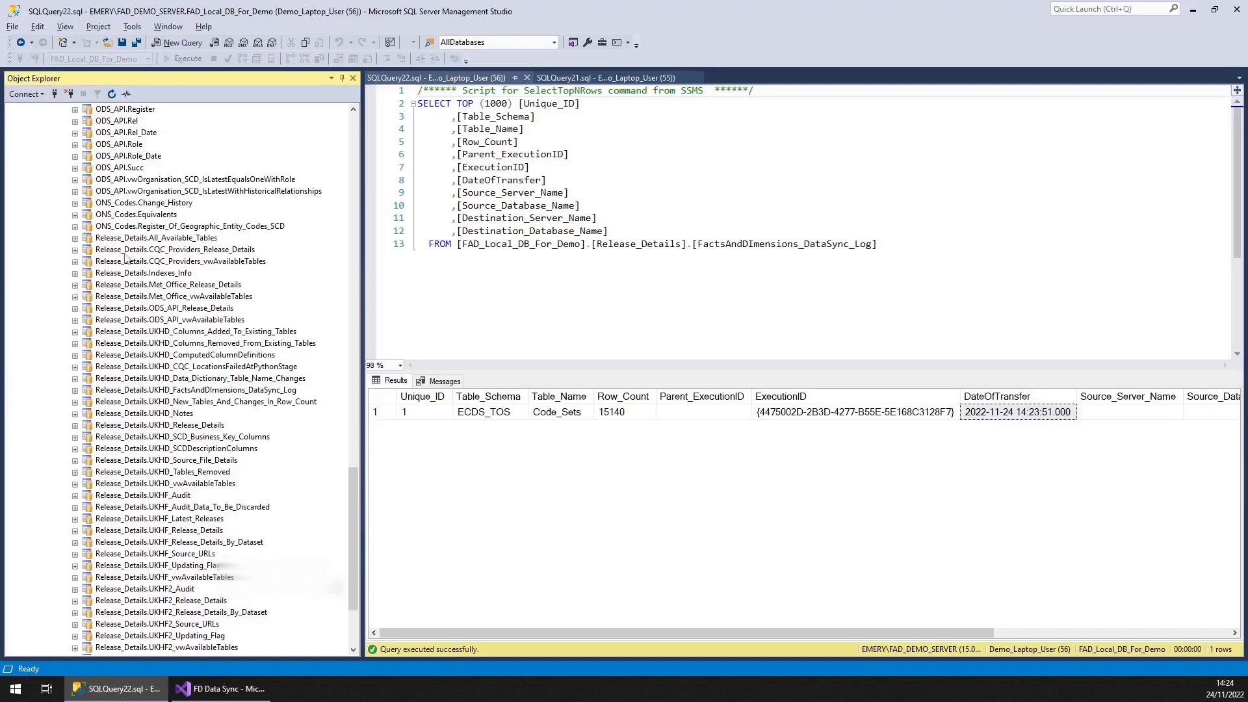
Select the top 1000 rows of Release_Details.All_Available_Tables in the Azure database
right_click(156, 239)
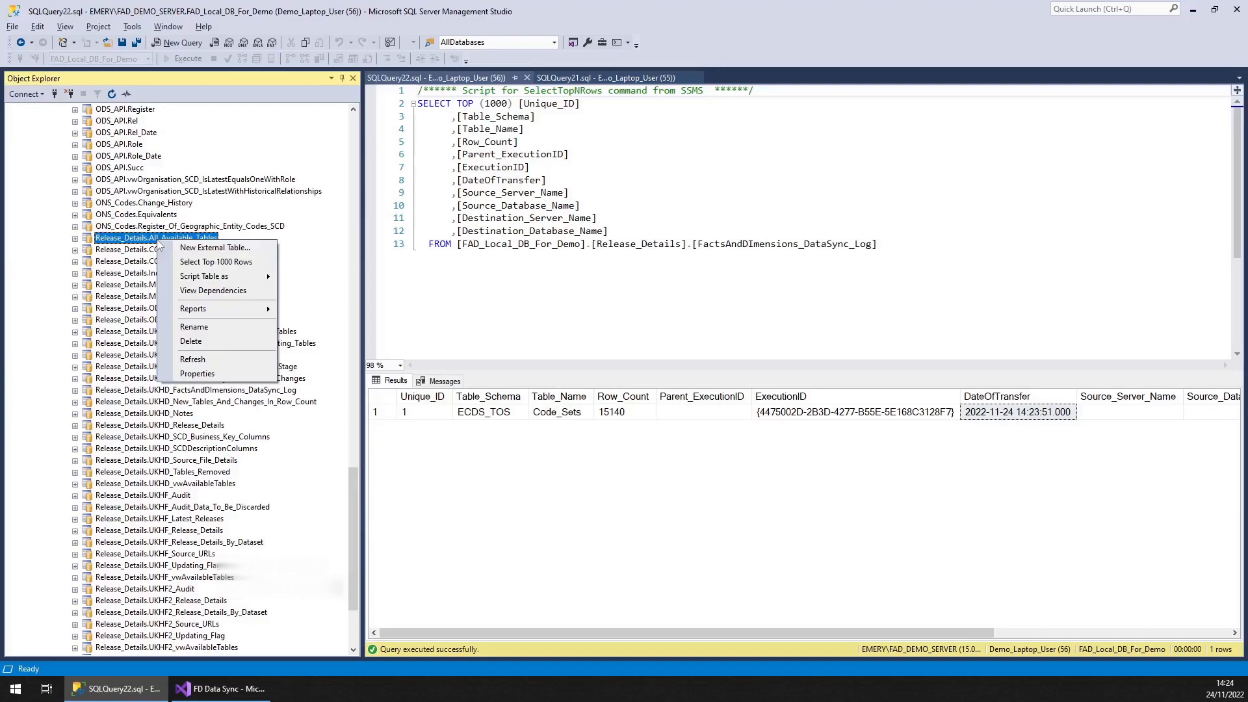
click(205, 262)
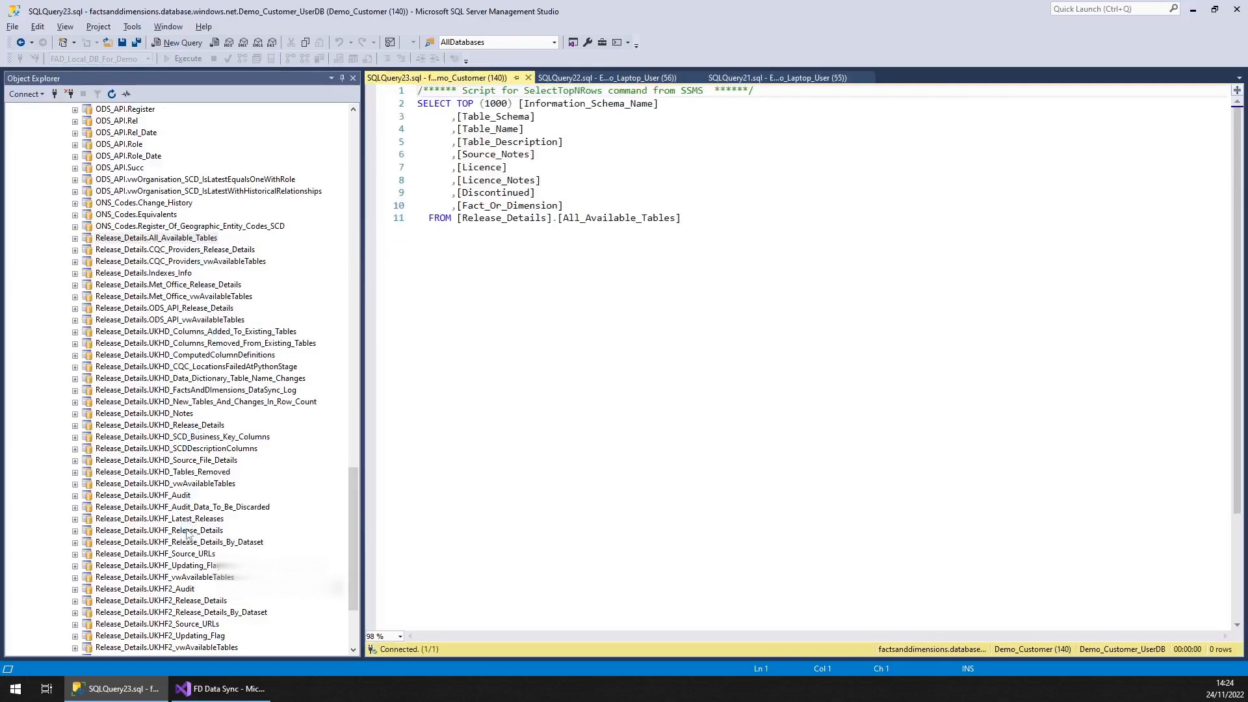
mouse_move(860, 634)
mouse_down()
mouse_move(1208, 635)
mouse_move(859, 635)
mouse_up()
click(772, 279)
click(463, 397)
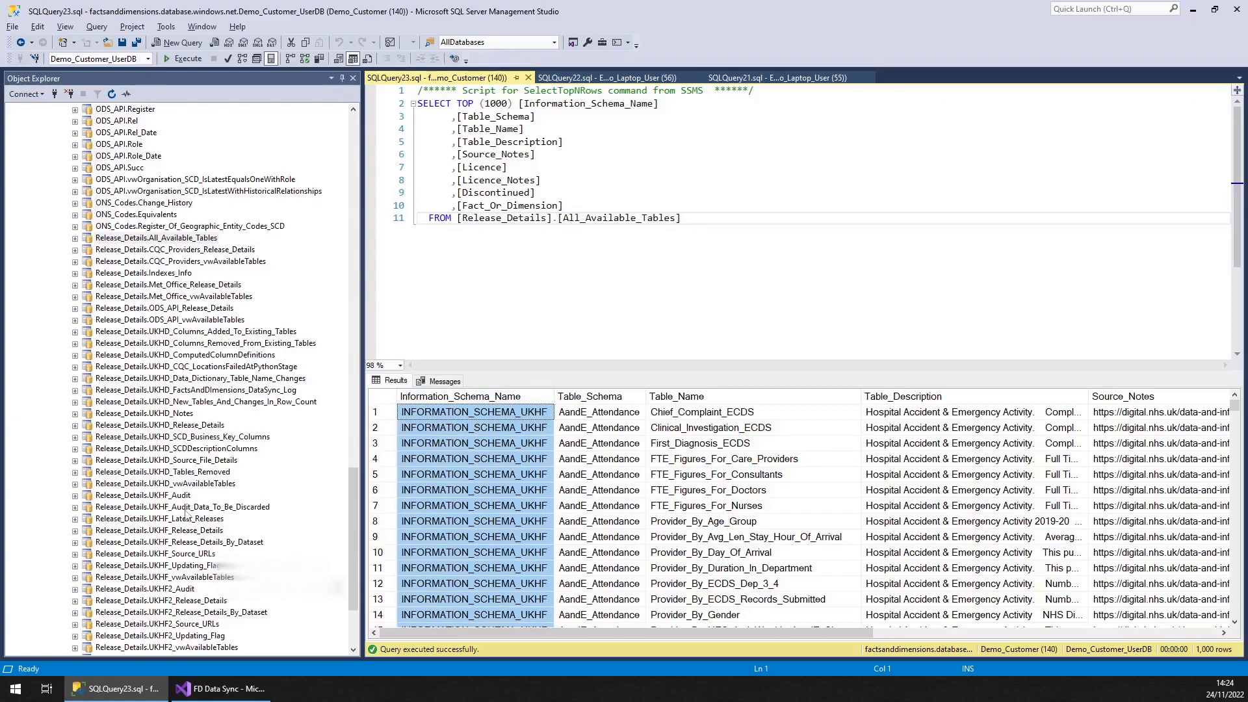
Browse the Release_Details tables and scroll through the All_Available_Tables results
click(185, 542)
scroll(185, 542, down, 2)
click(162, 427)
click(161, 436)
click(162, 448)
click(163, 460)
click(164, 474)
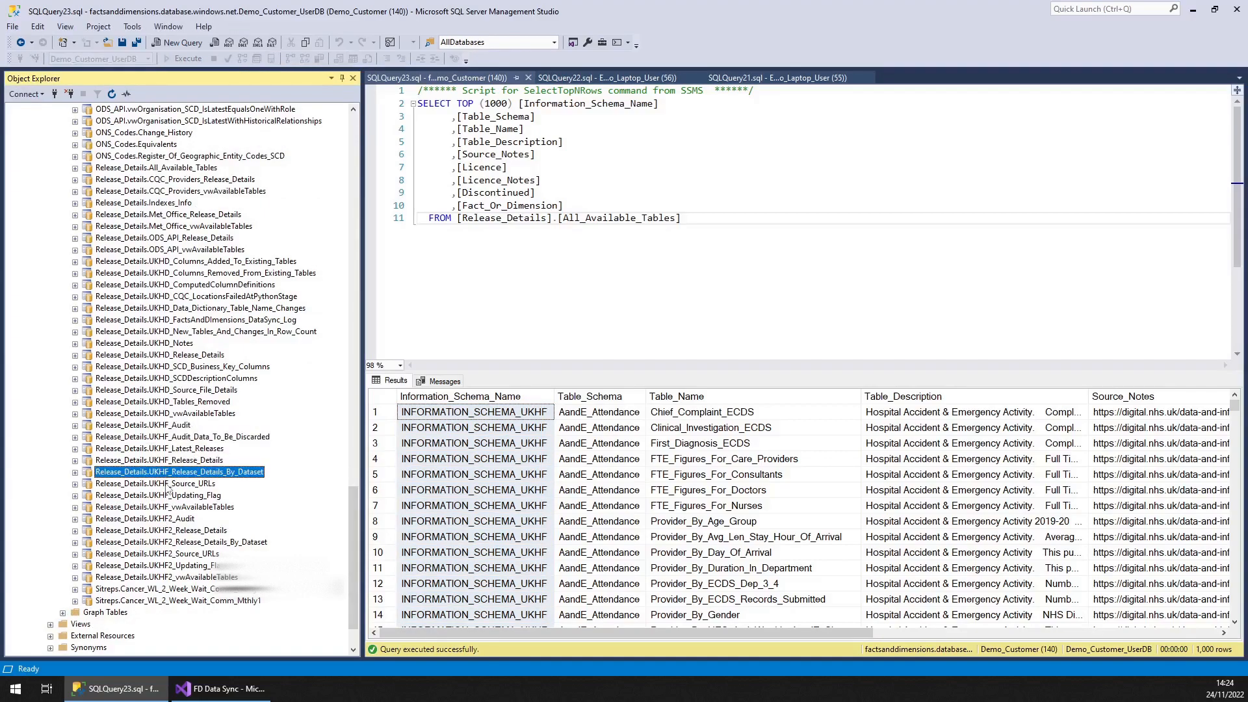
click(169, 496)
scroll(531, 505, down, 9)
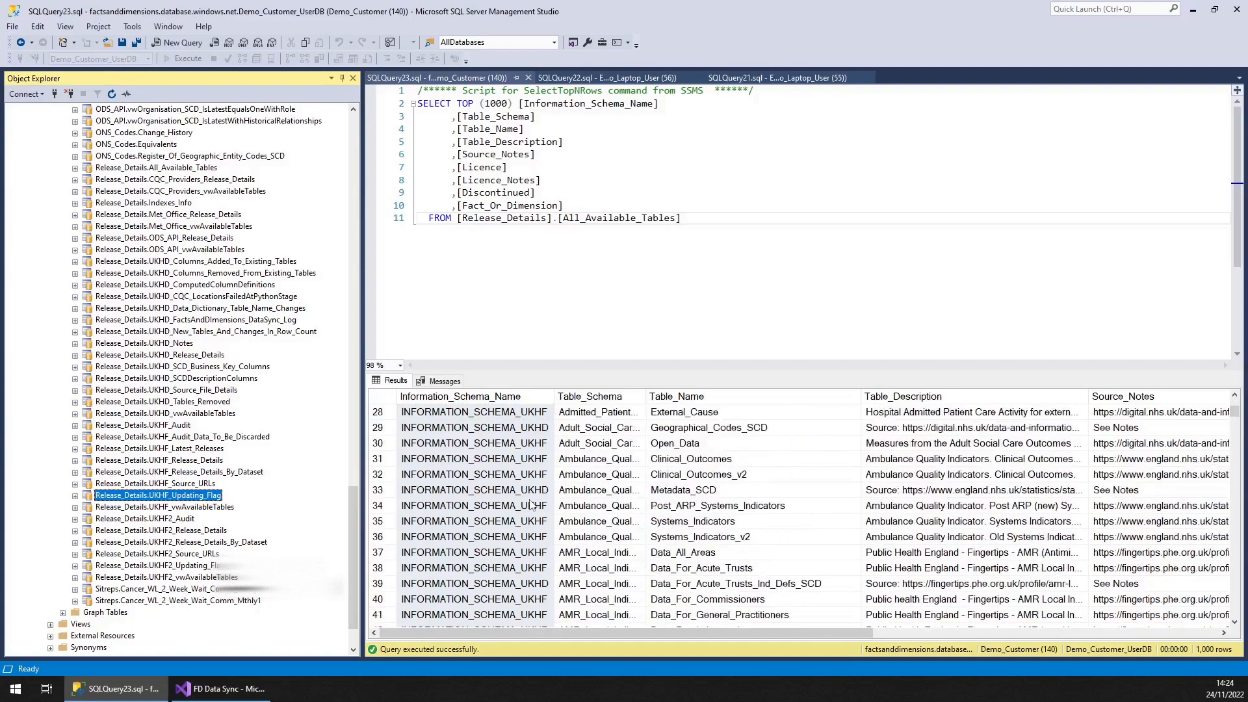
click(531, 429)
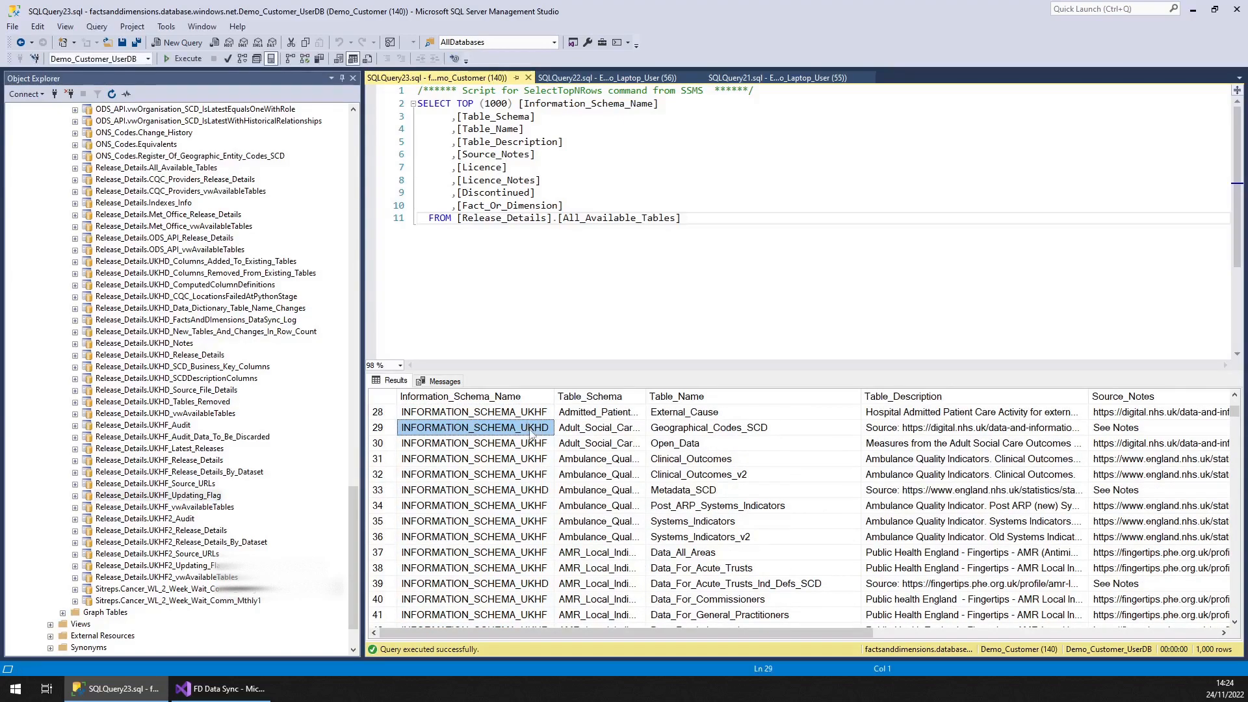
Select the top 1000 rows of Release_Details.UKHF_Release_Details_By_Dataset and scroll across its columns
click(165, 312)
click(162, 333)
click(160, 346)
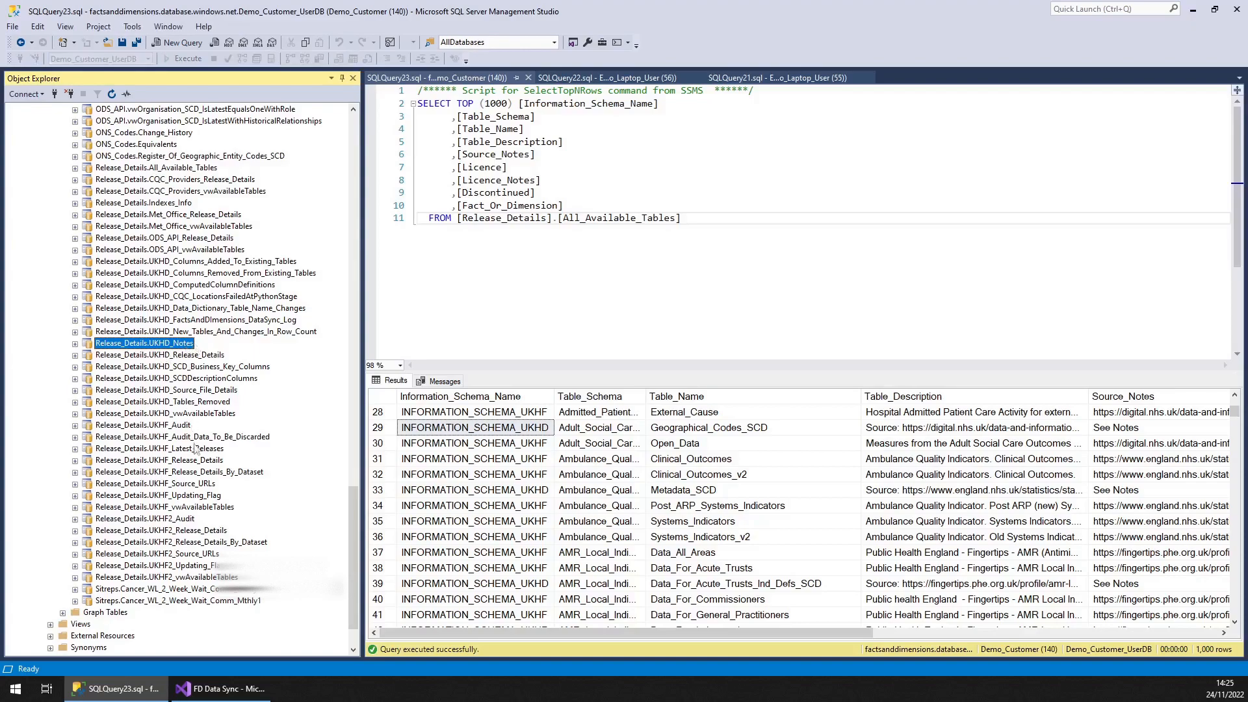
right_click(196, 473)
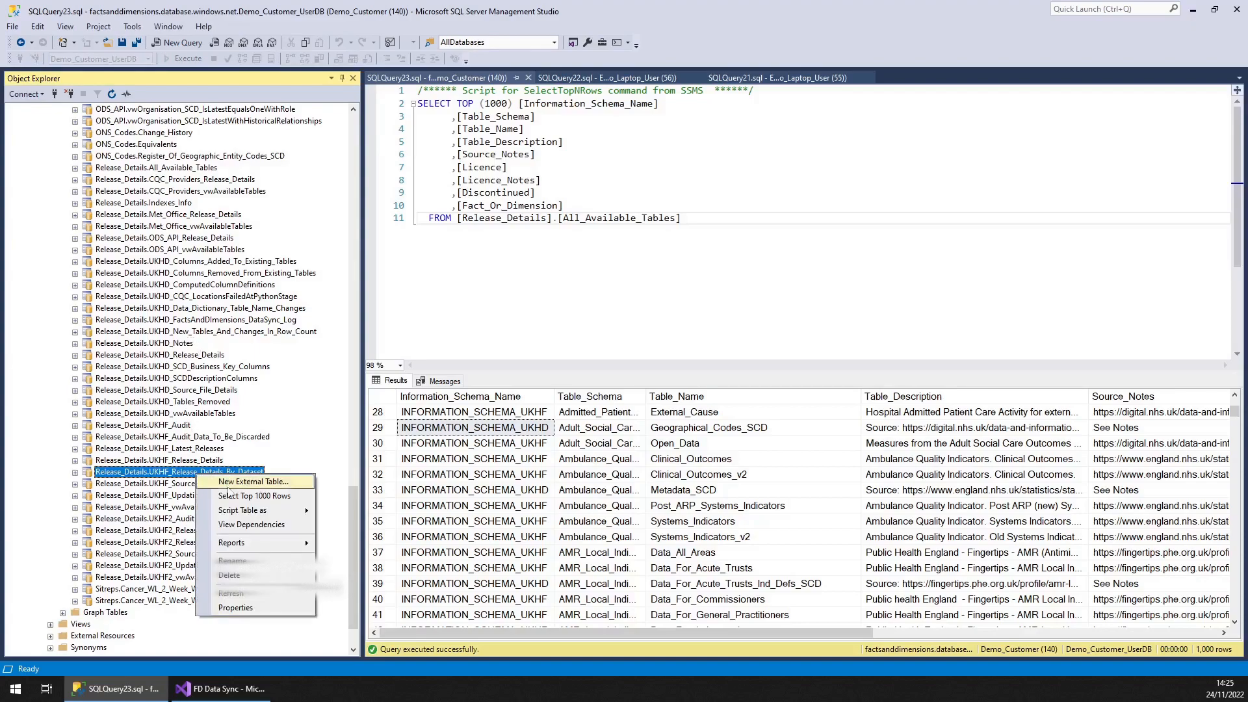
click(229, 496)
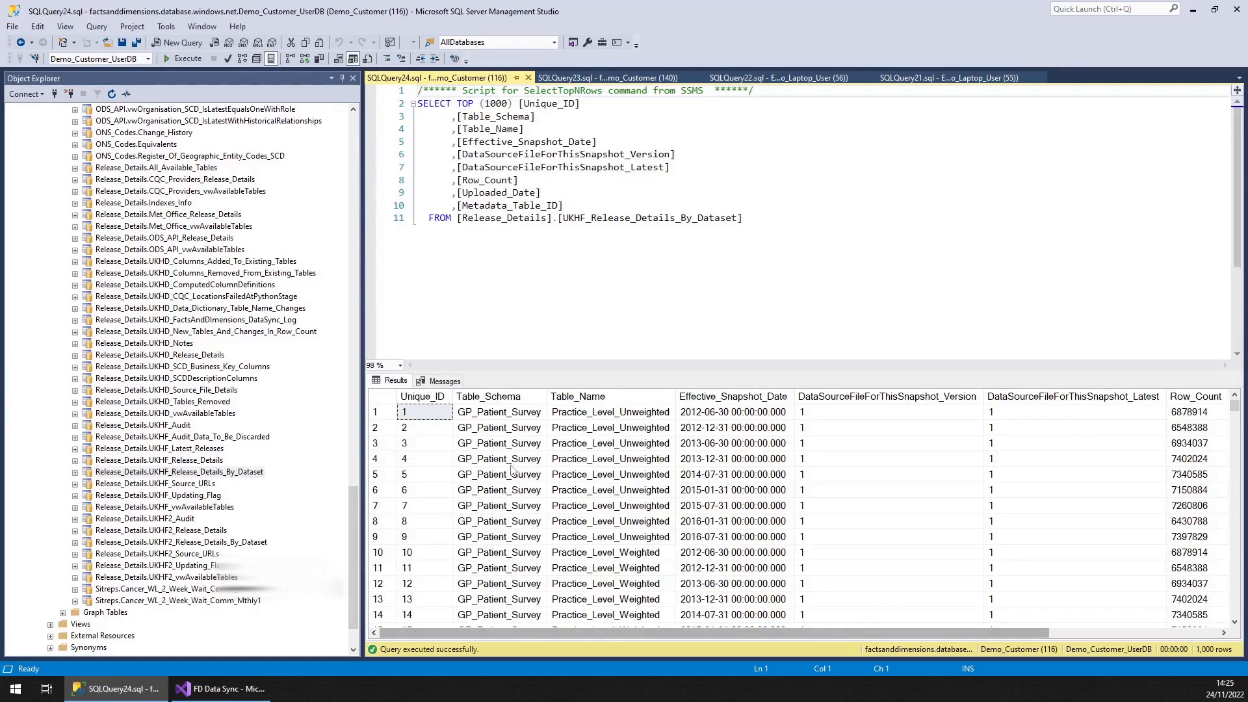
click(510, 446)
click(598, 448)
drag(779, 629, 953, 629)
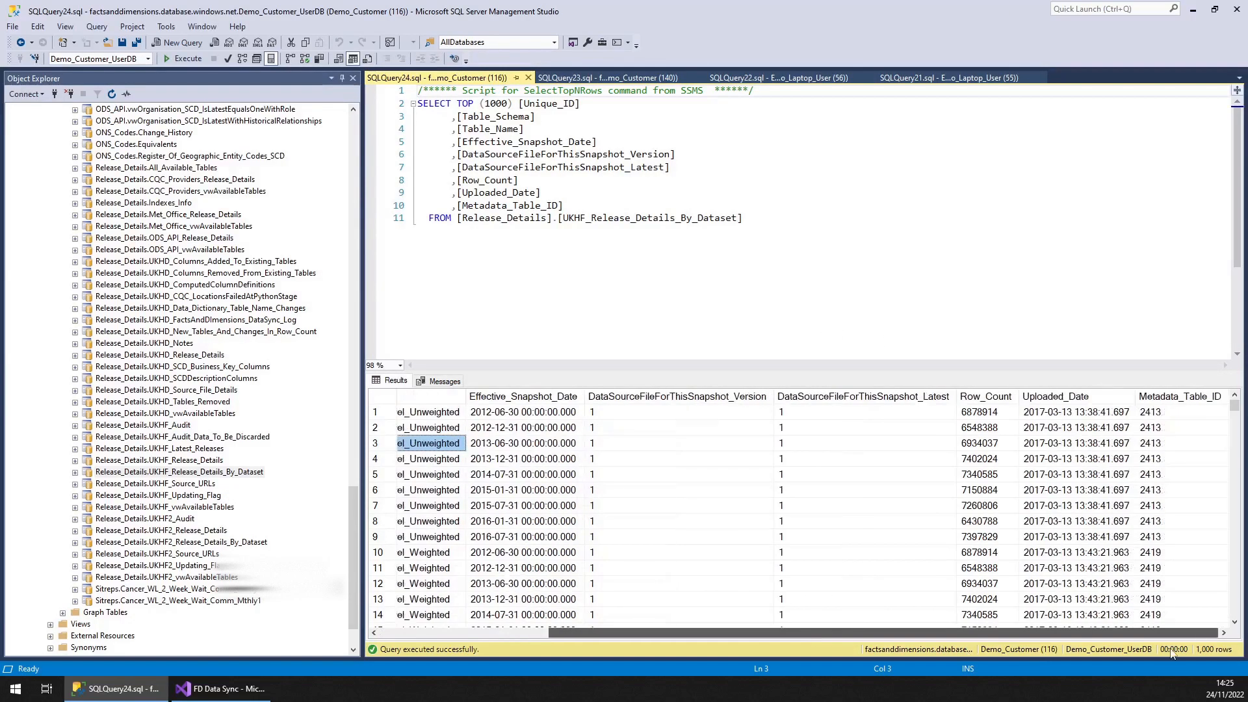
click(1068, 462)
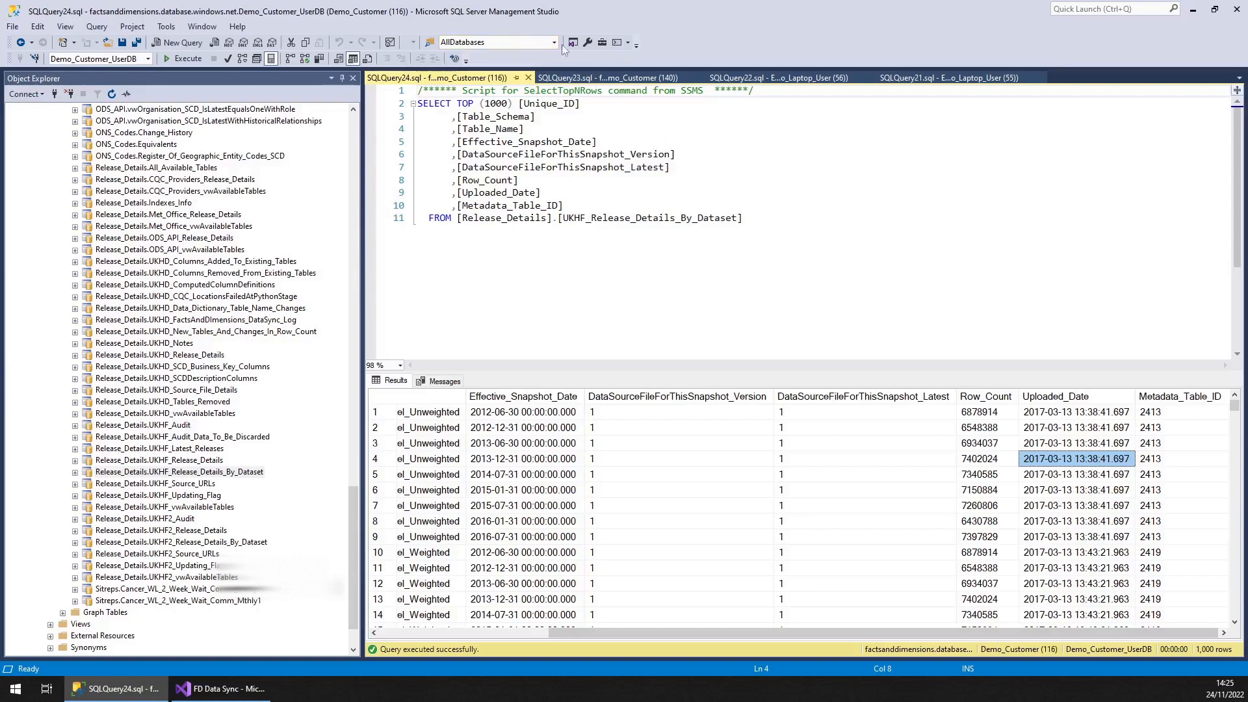
Return to the local DataSync log query results and inspect the transfer date
click(566, 77)
click(757, 79)
click(995, 413)
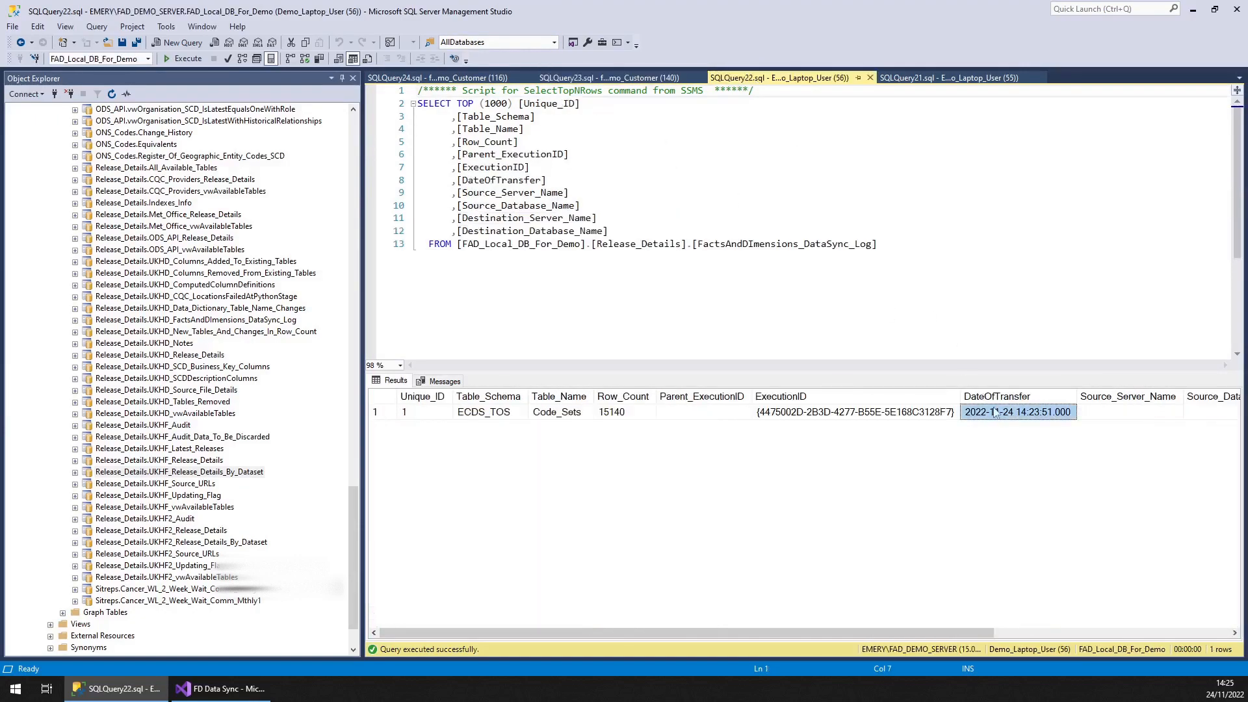
Select the top 1000 rows of Release_Details.UKHD_FactsAndDimensions_DataSync_Log and inspect its transfer dates
right_click(187, 313)
click(168, 321)
right_click(166, 319)
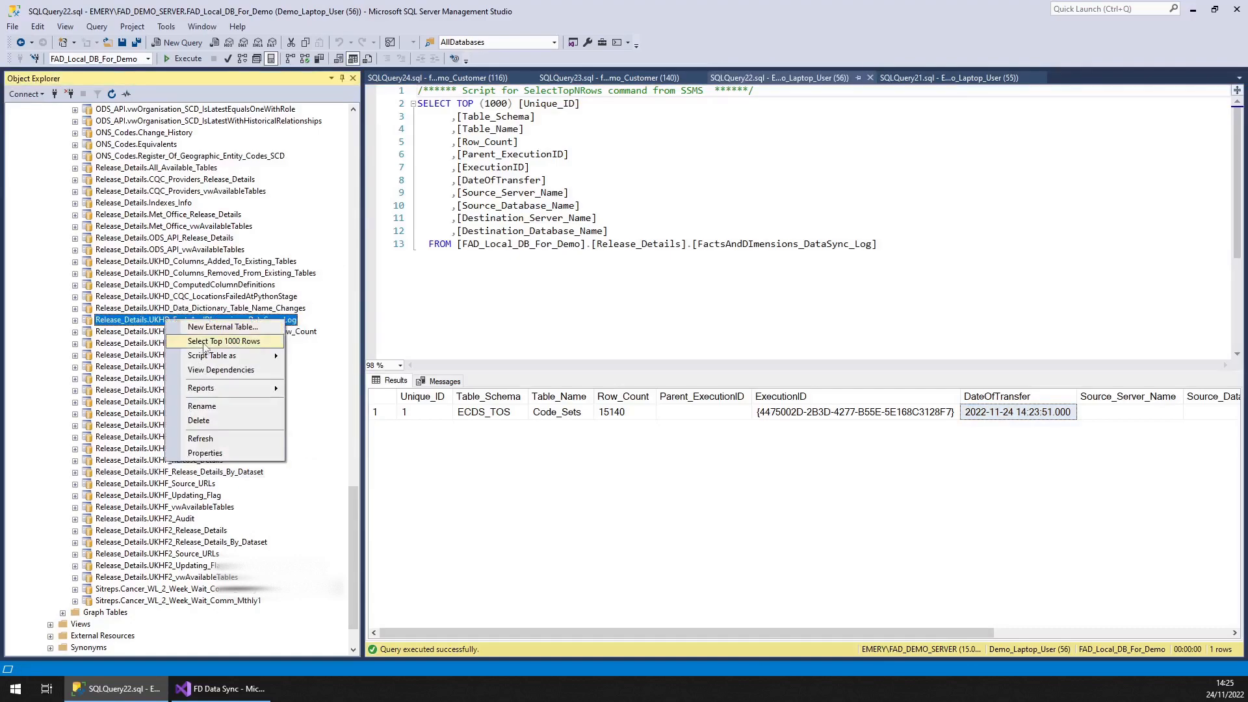
click(224, 341)
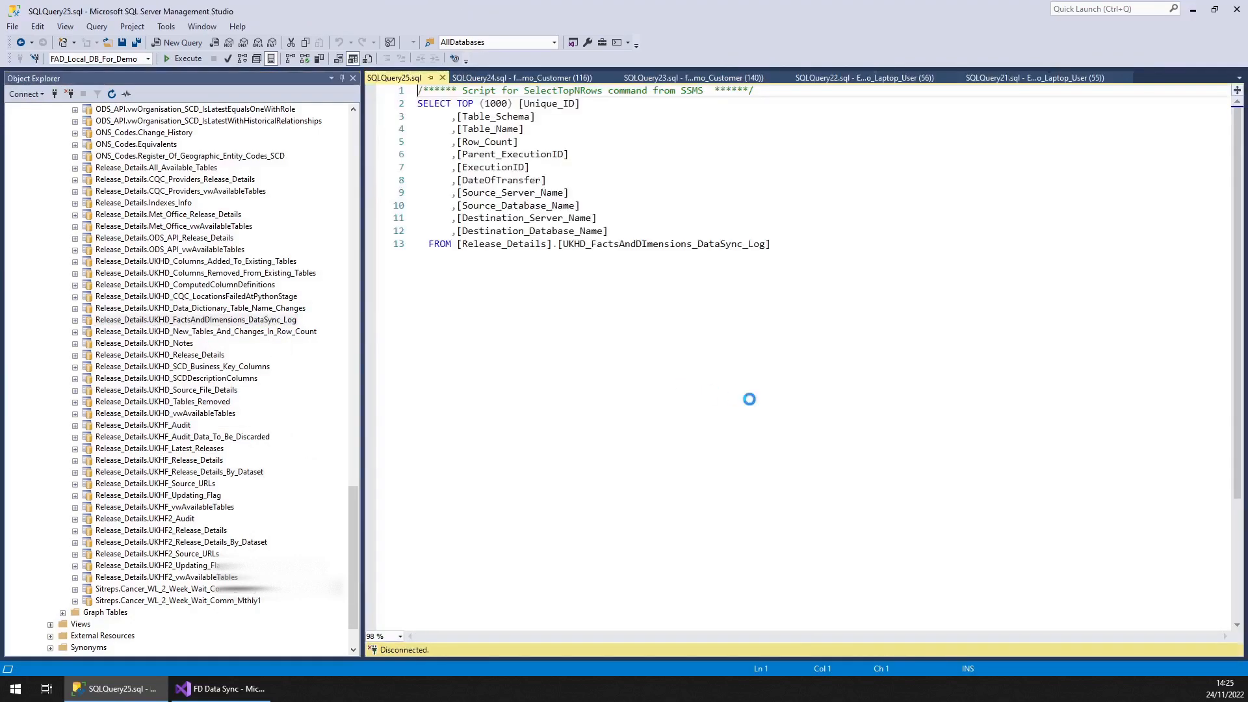
click(1117, 630)
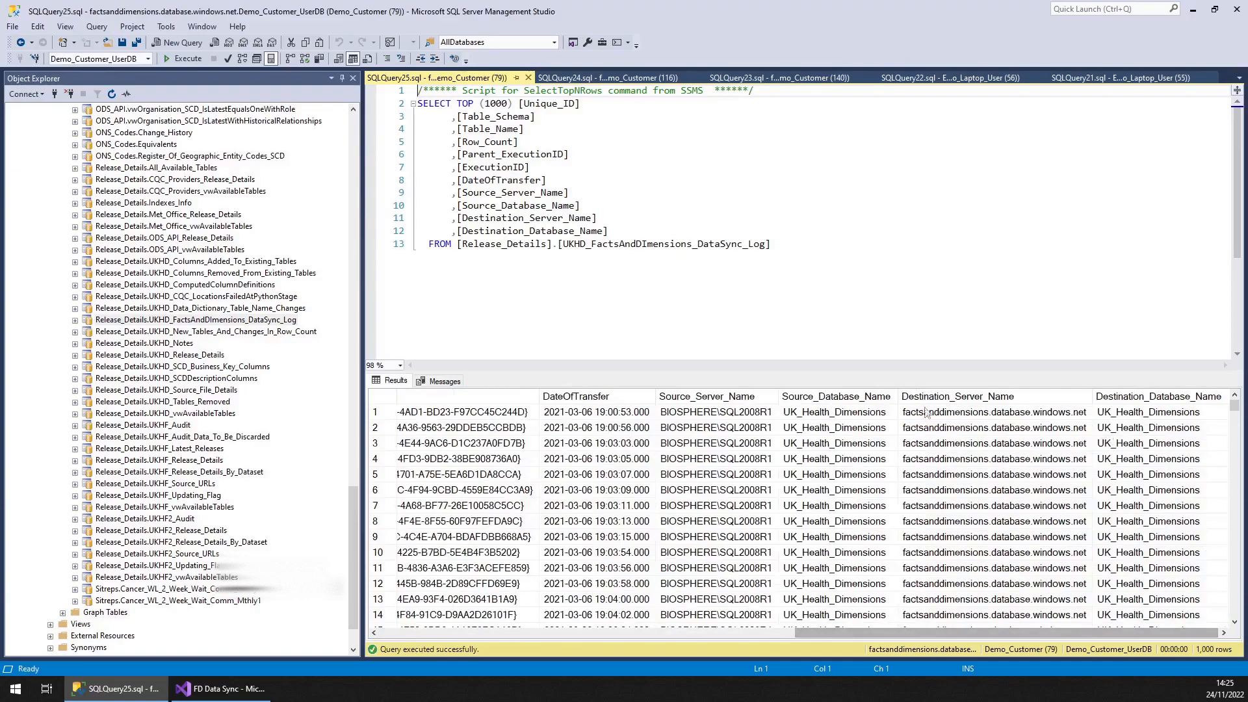
click(550, 396)
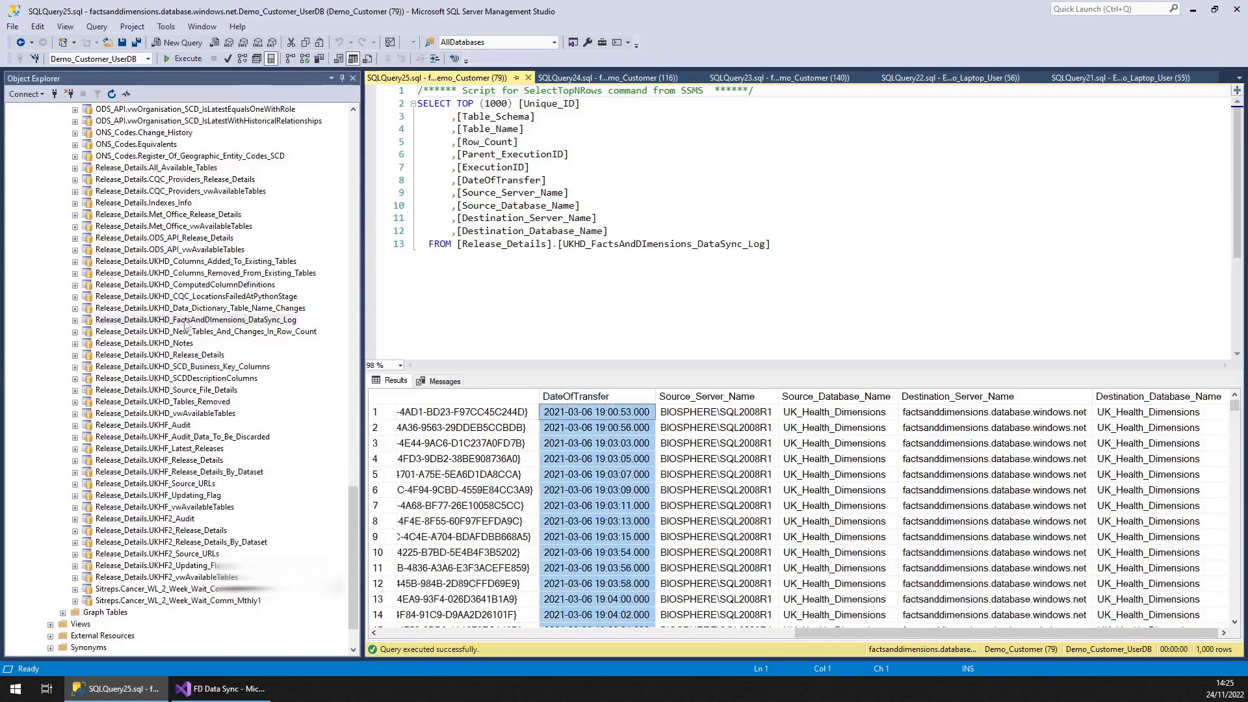
Select the top 1000 rows of Release_Details.Met_Office_Release_Details
click(131, 157)
scroll(131, 159, up, 2)
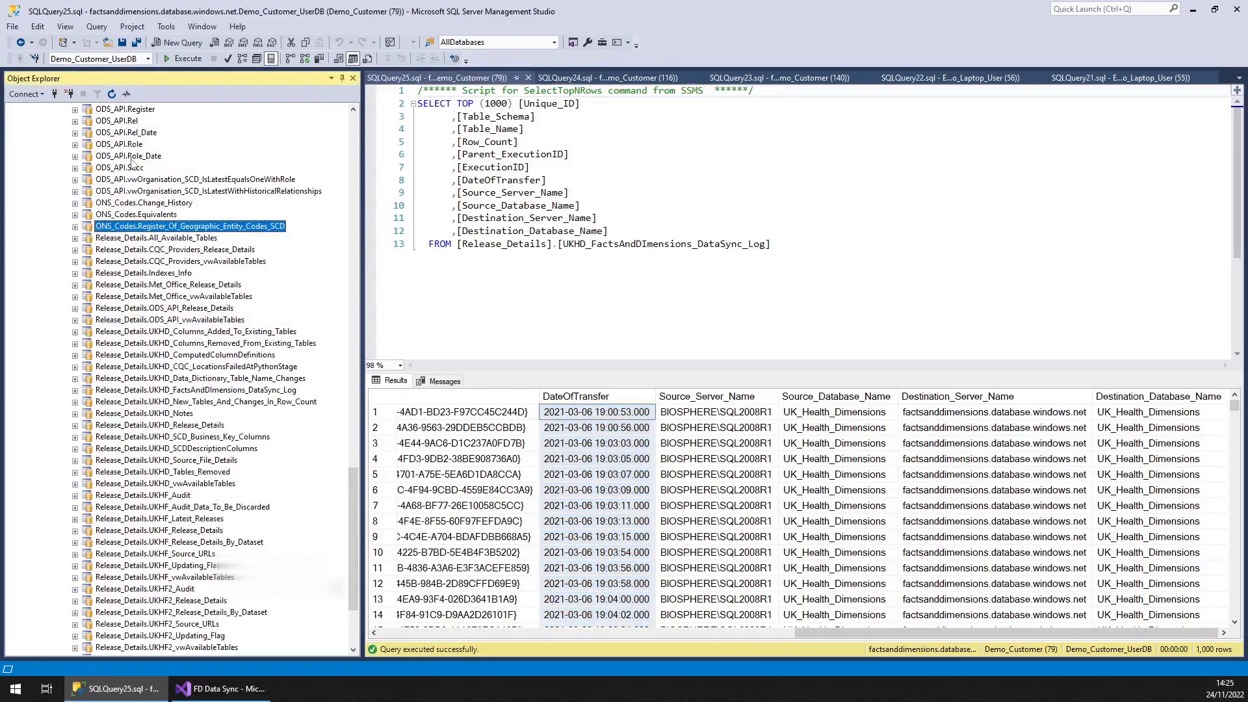
scroll(130, 163, up, 3)
scroll(172, 328, down, 2)
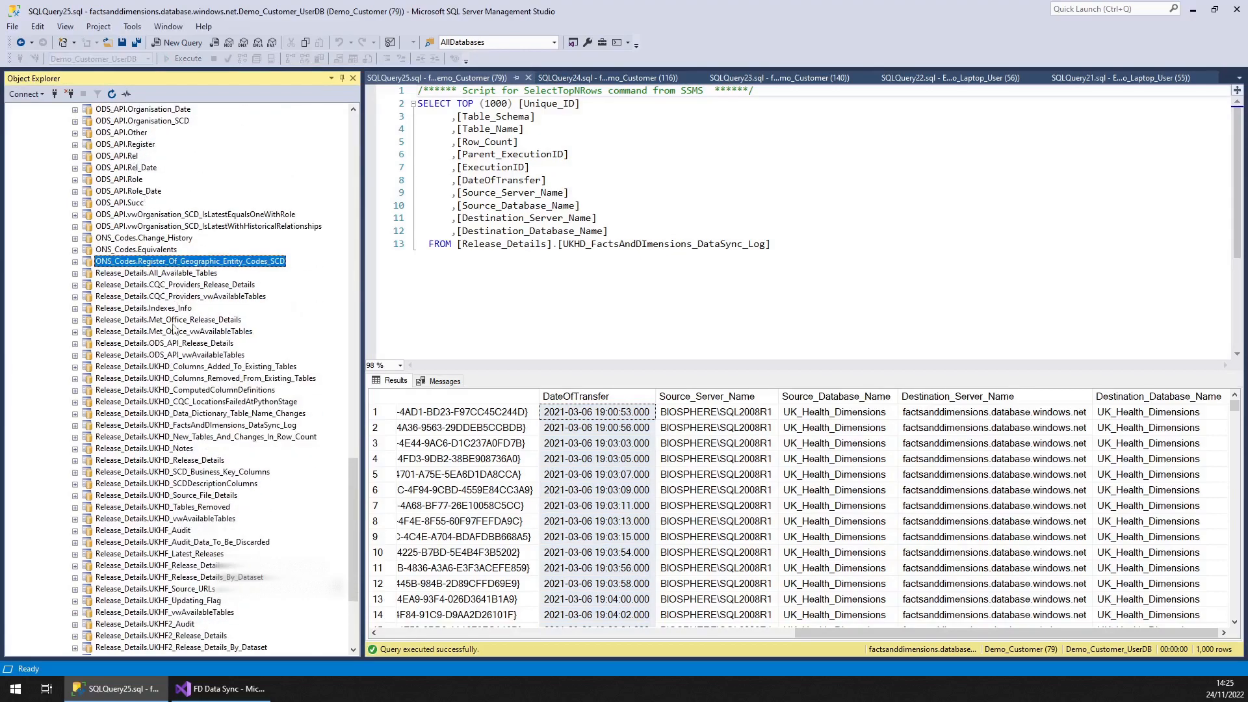
right_click(172, 321)
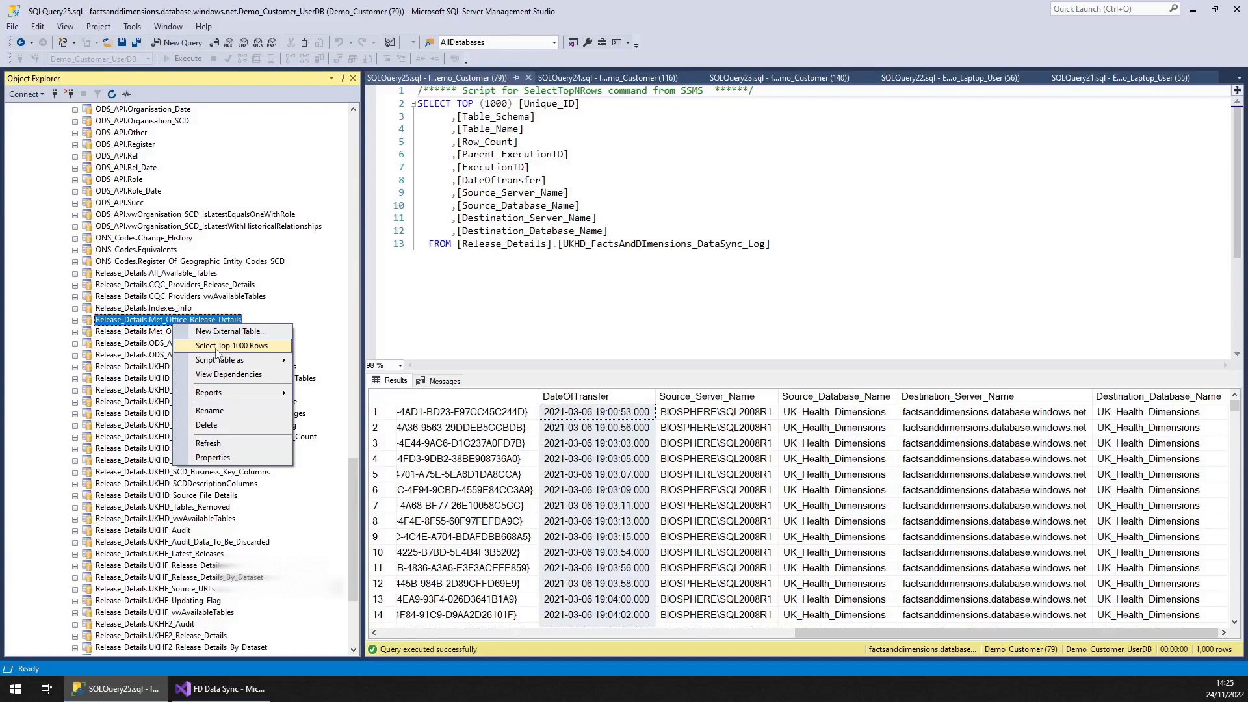
click(216, 346)
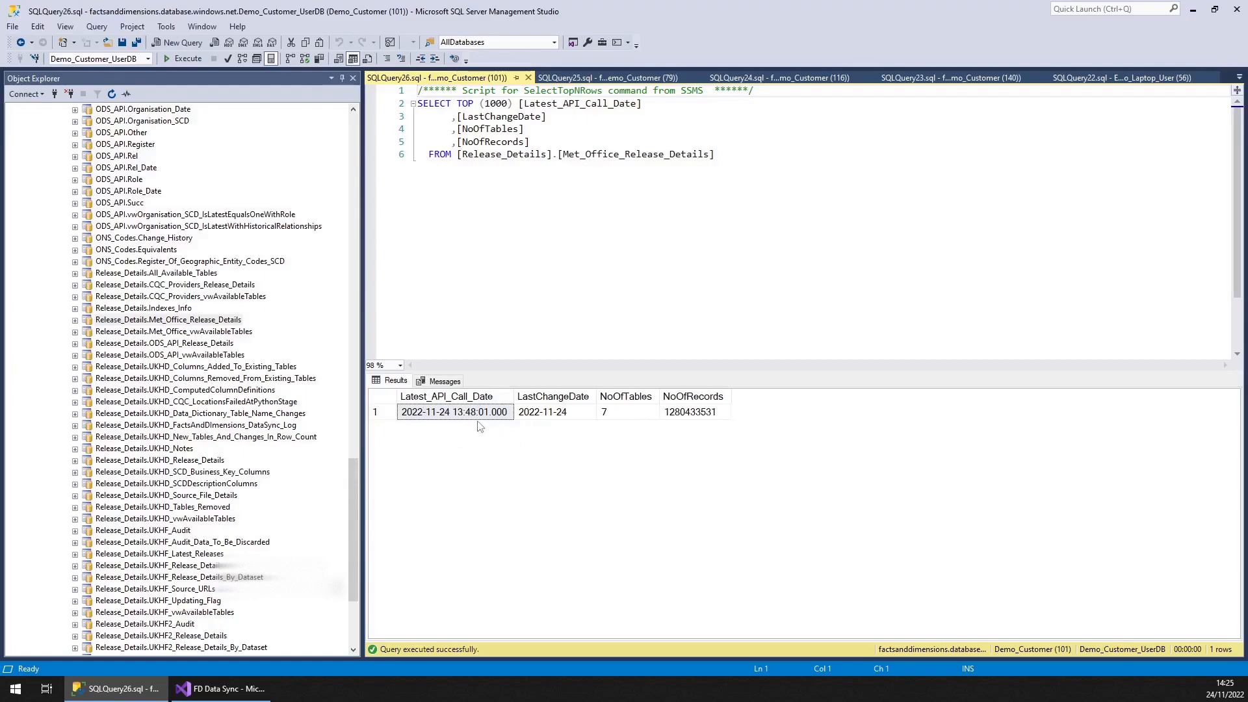
Return to the local DataSync log query results
click(470, 233)
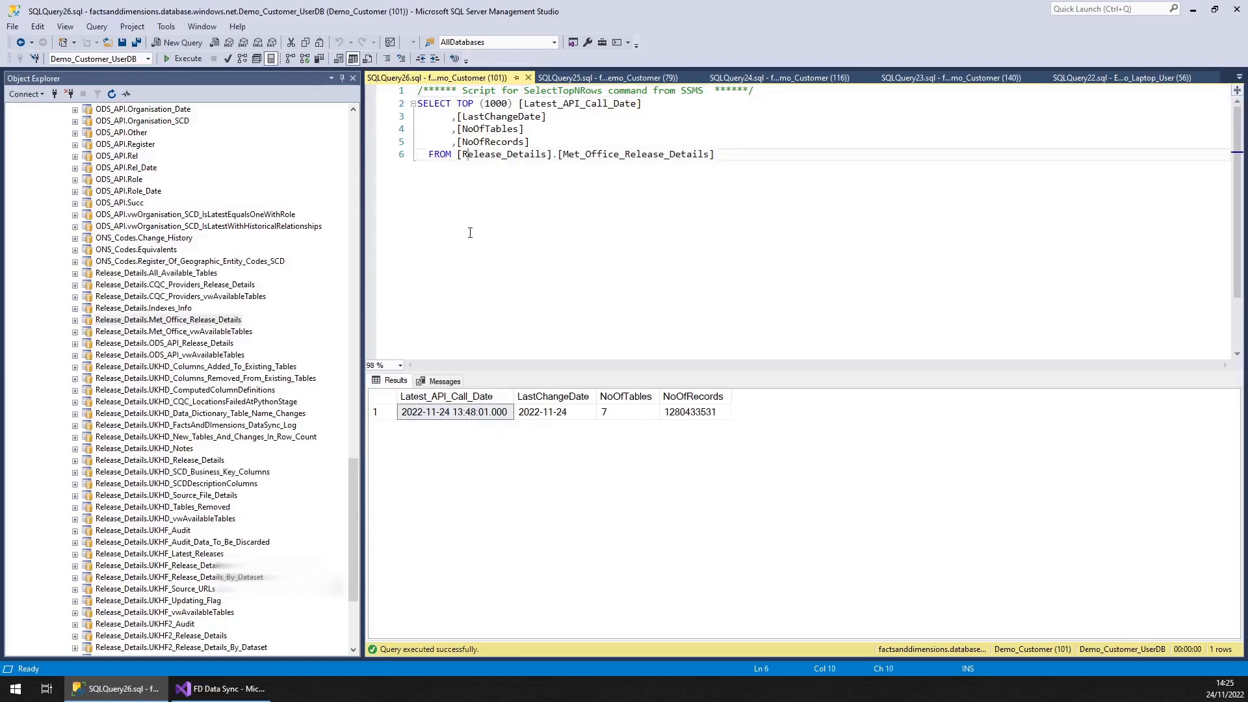
click(527, 78)
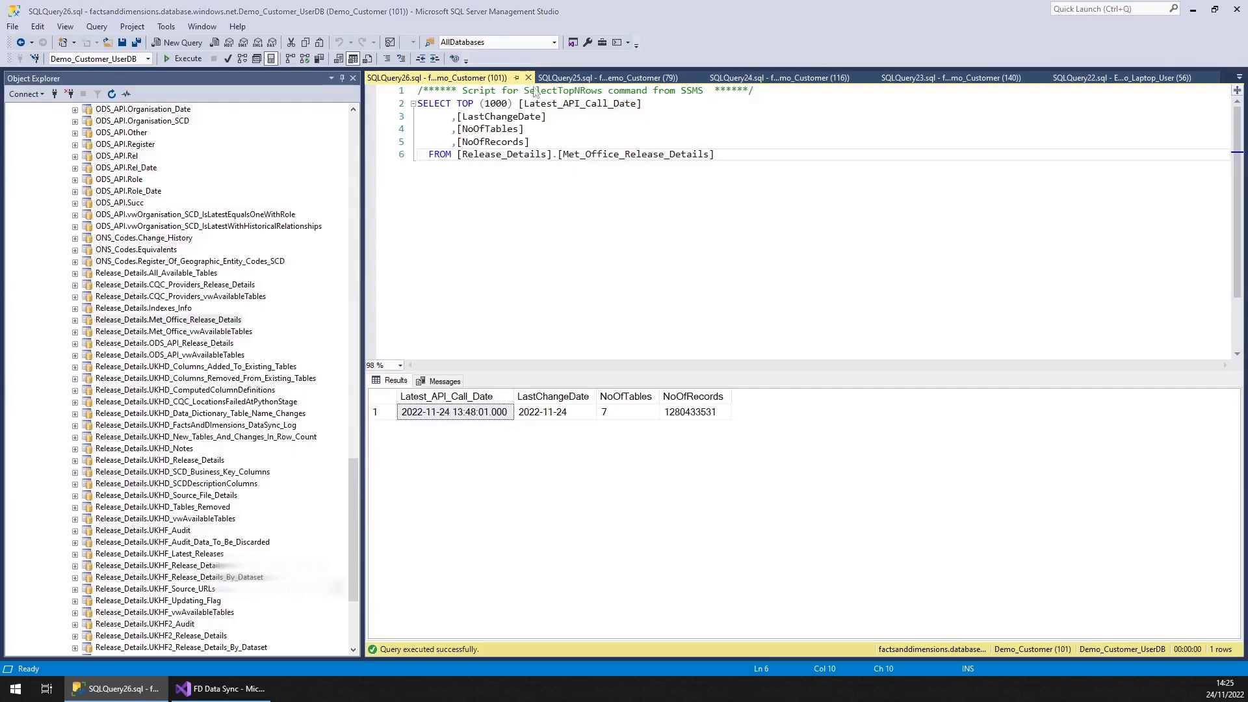
click(528, 78)
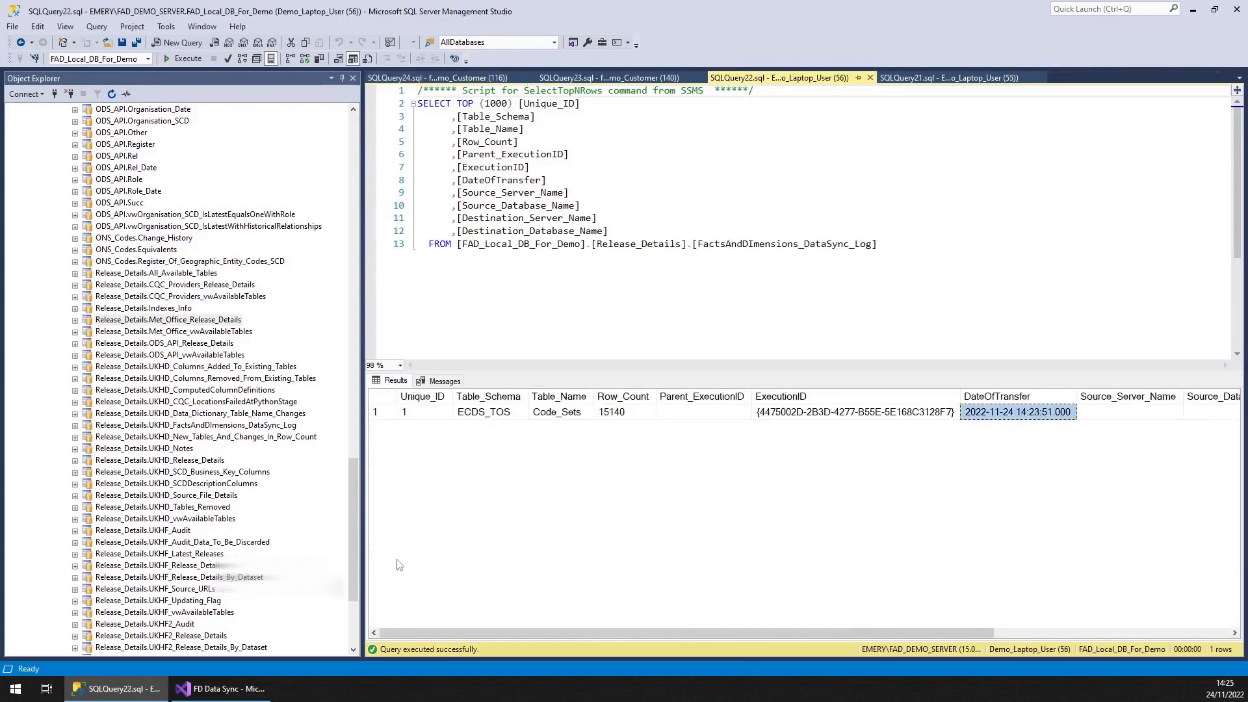
Review the parameters of the FDSyncData_Source2Dest package in the SSIS project
click(199, 690)
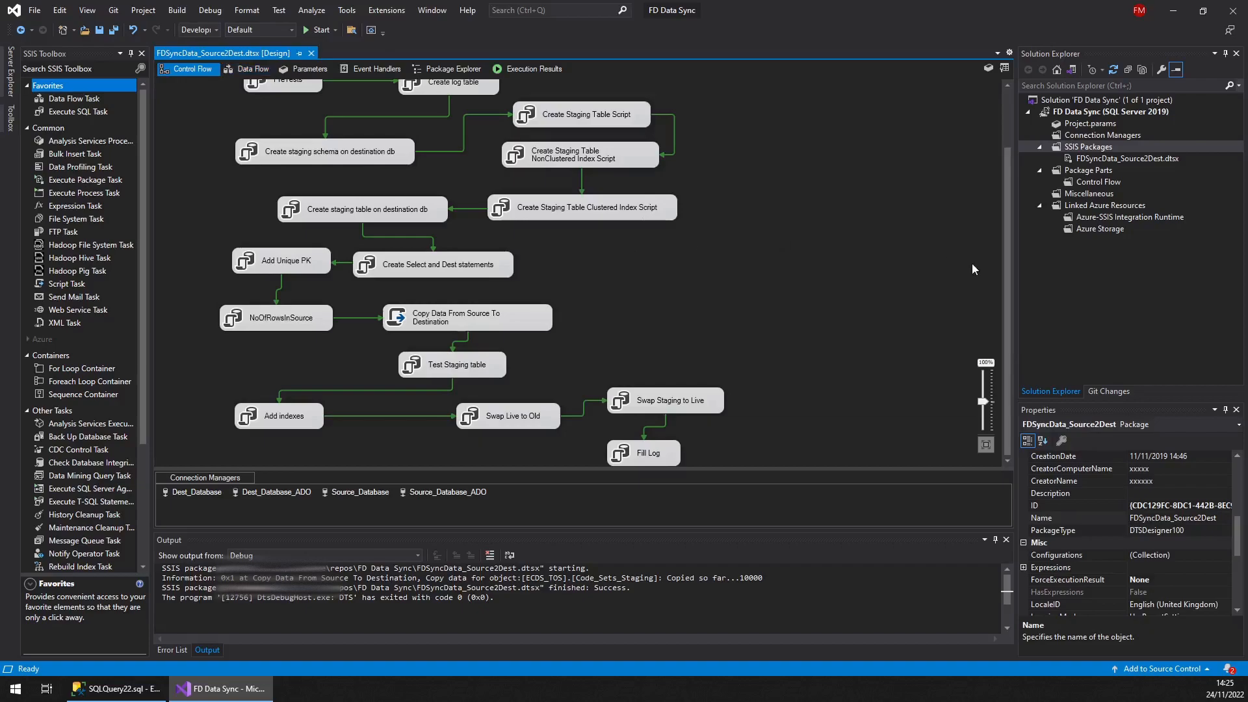
click(303, 69)
click(489, 223)
click(494, 231)
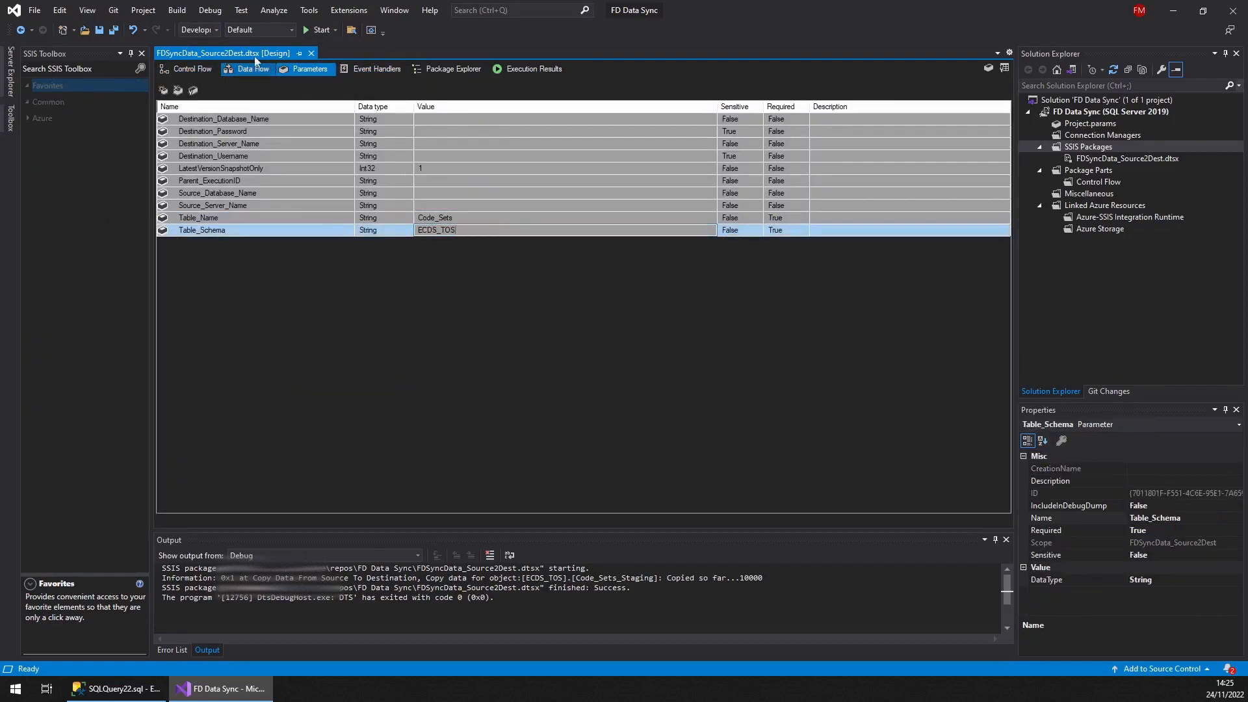
click(192, 69)
click(767, 132)
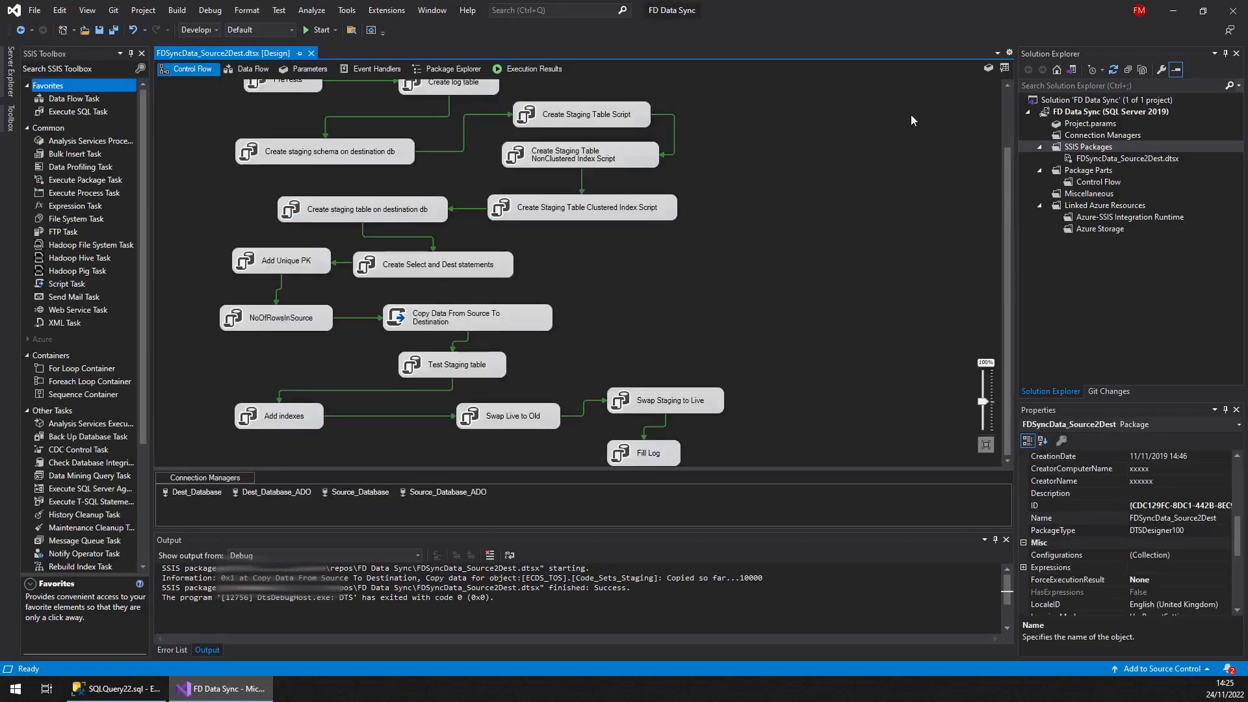
Create a new SSIS package and add an Execute Package Task to its control flow
right_click(1076, 150)
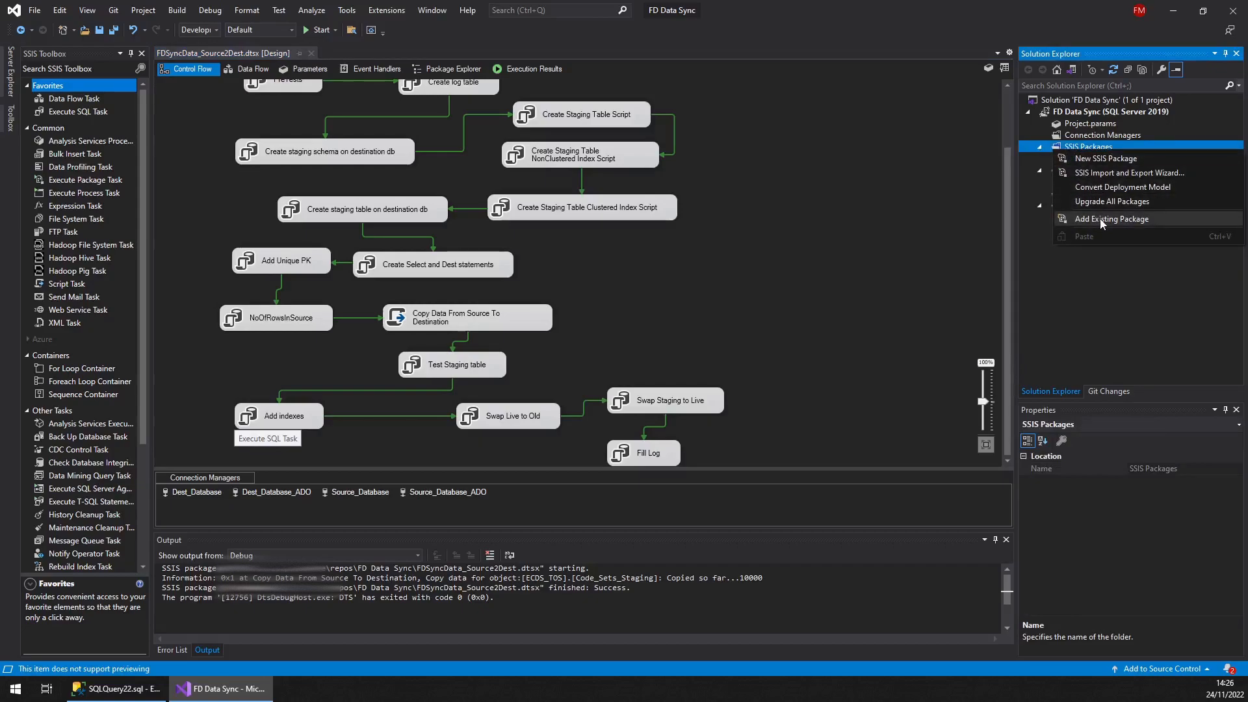
click(1096, 159)
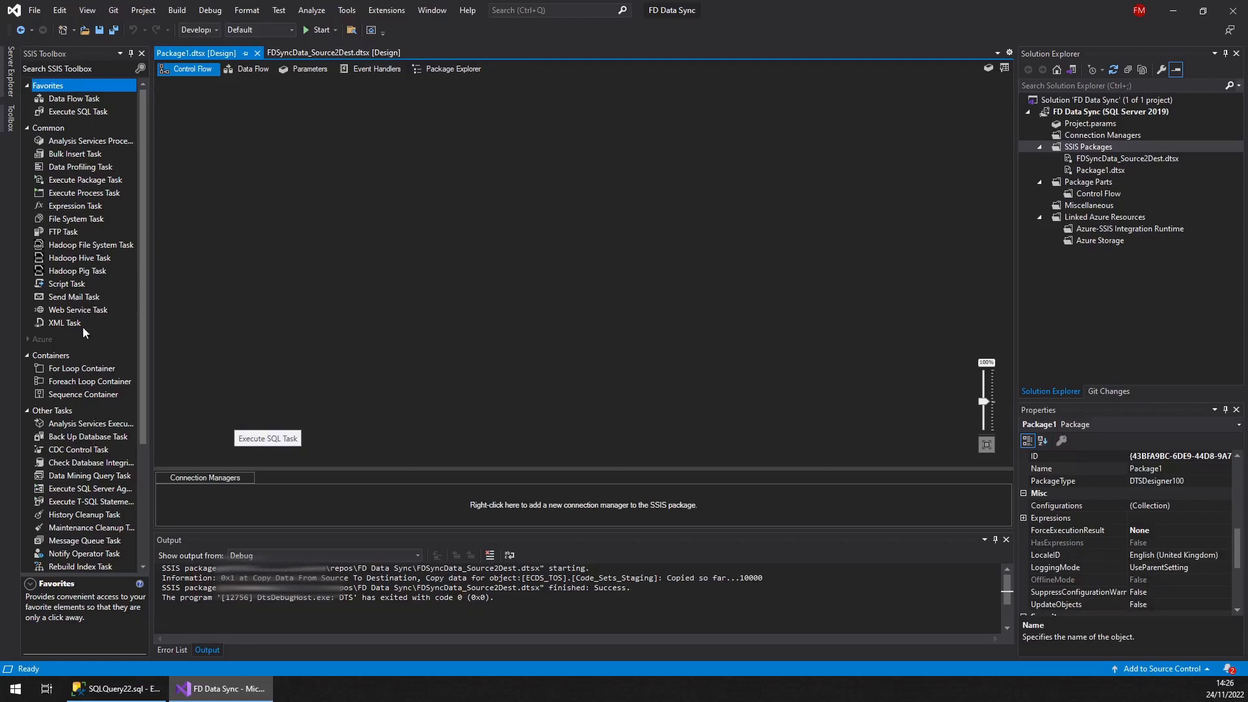
click(71, 206)
scroll(77, 273, down, 4)
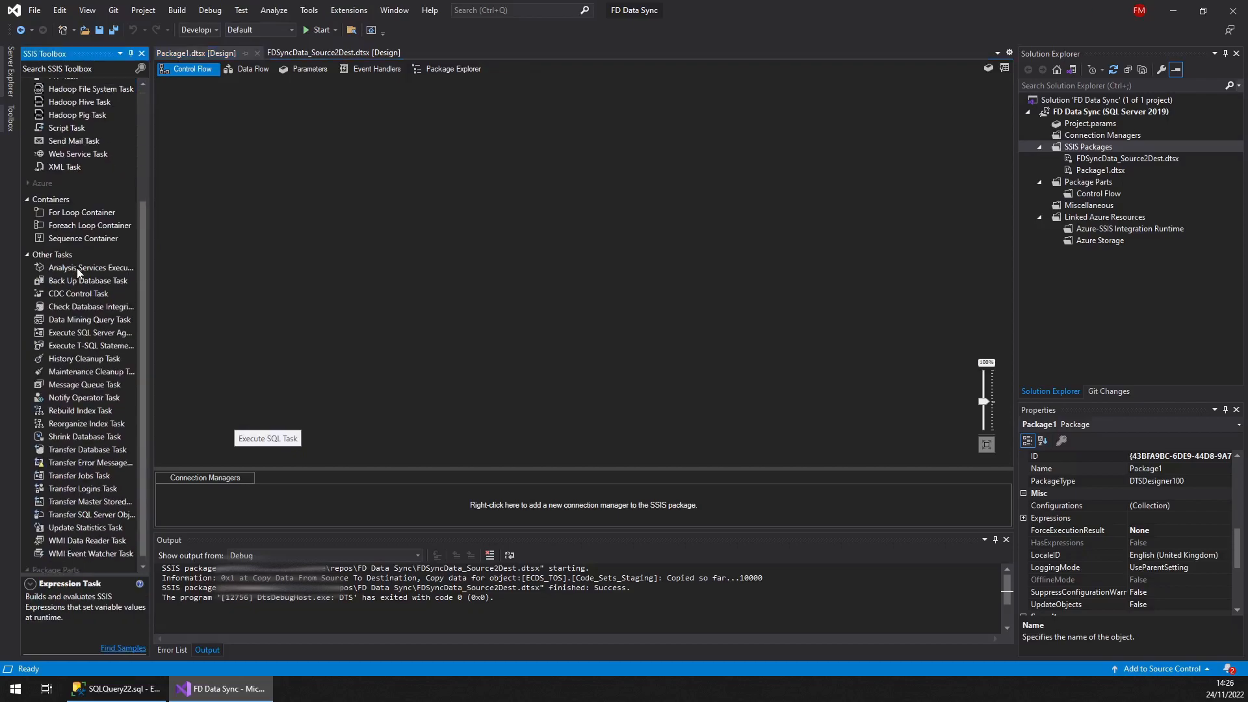
drag(143, 275, 307, 208)
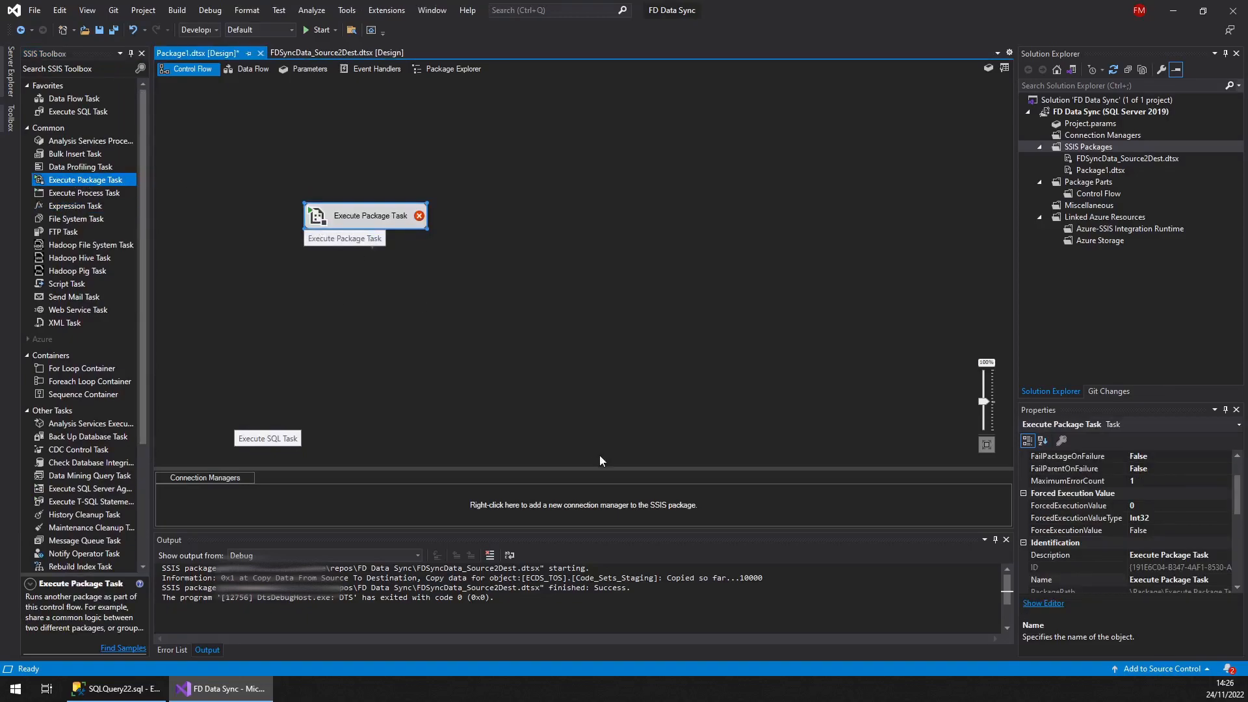
Open the Variables window and add a String variable named Table_Schema
click(387, 9)
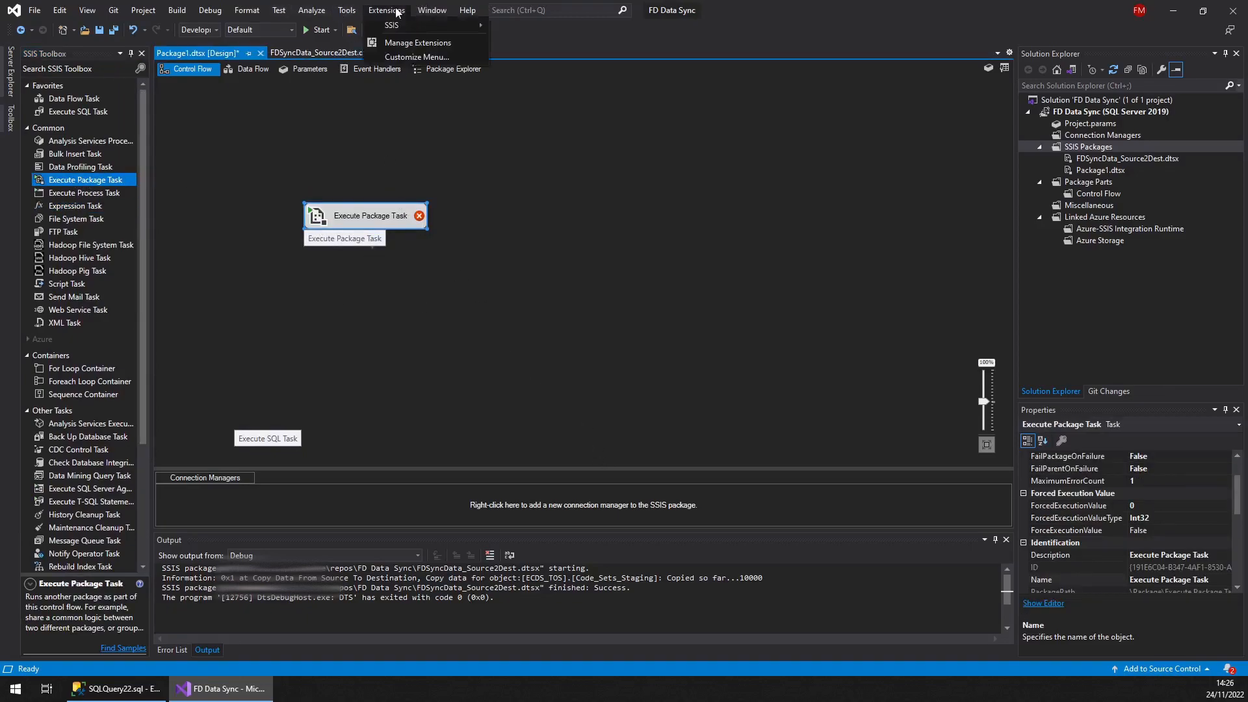
click(514, 57)
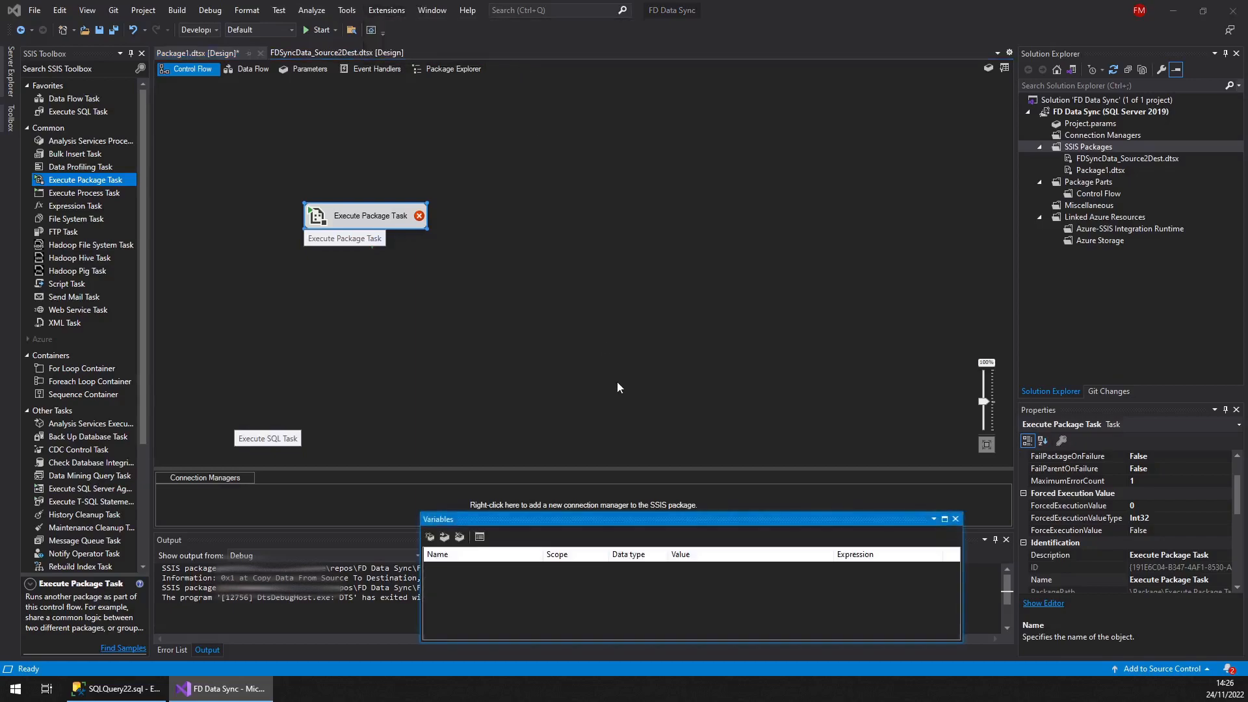
click(429, 537)
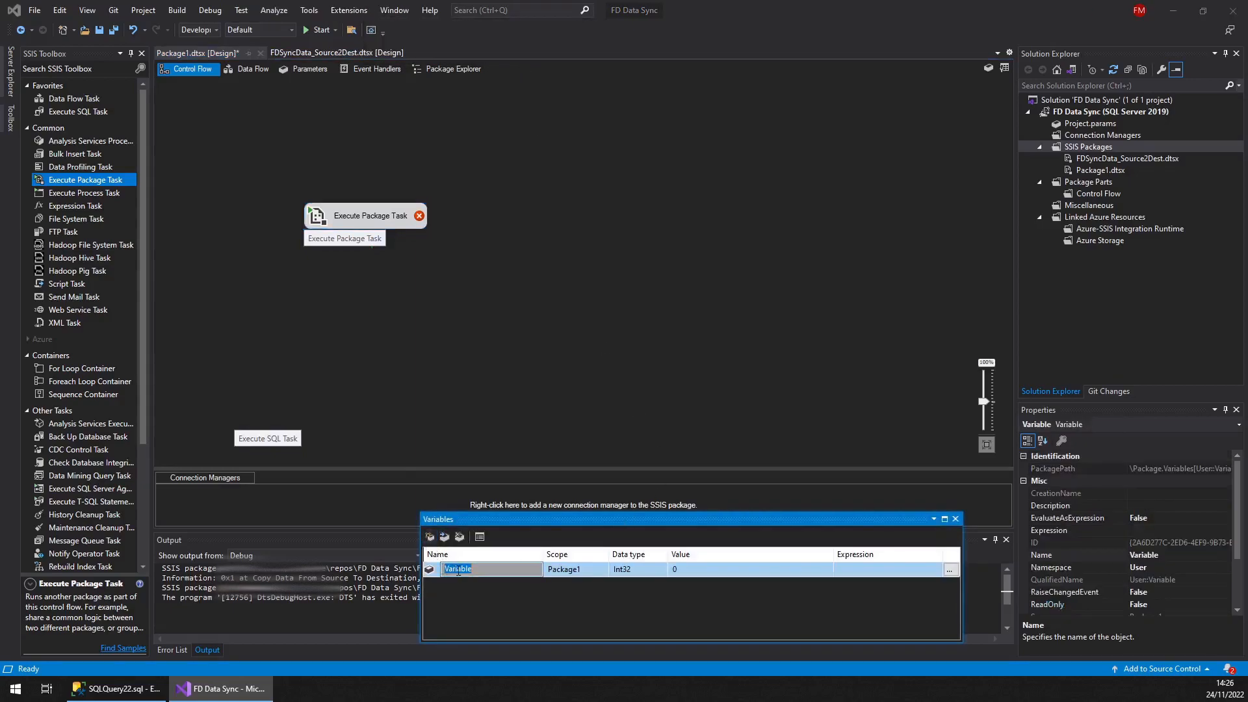
text(Table_Schema)
key(Tab)
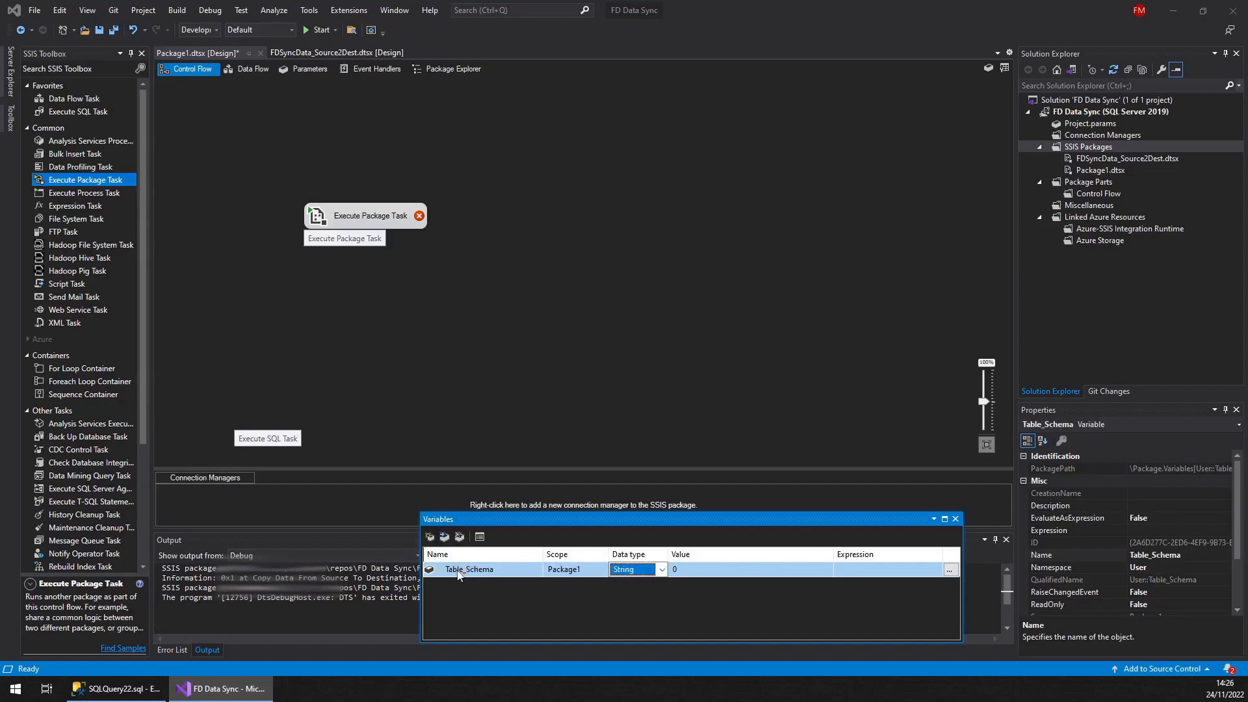
Add a second String variable named Table_Name
click(430, 537)
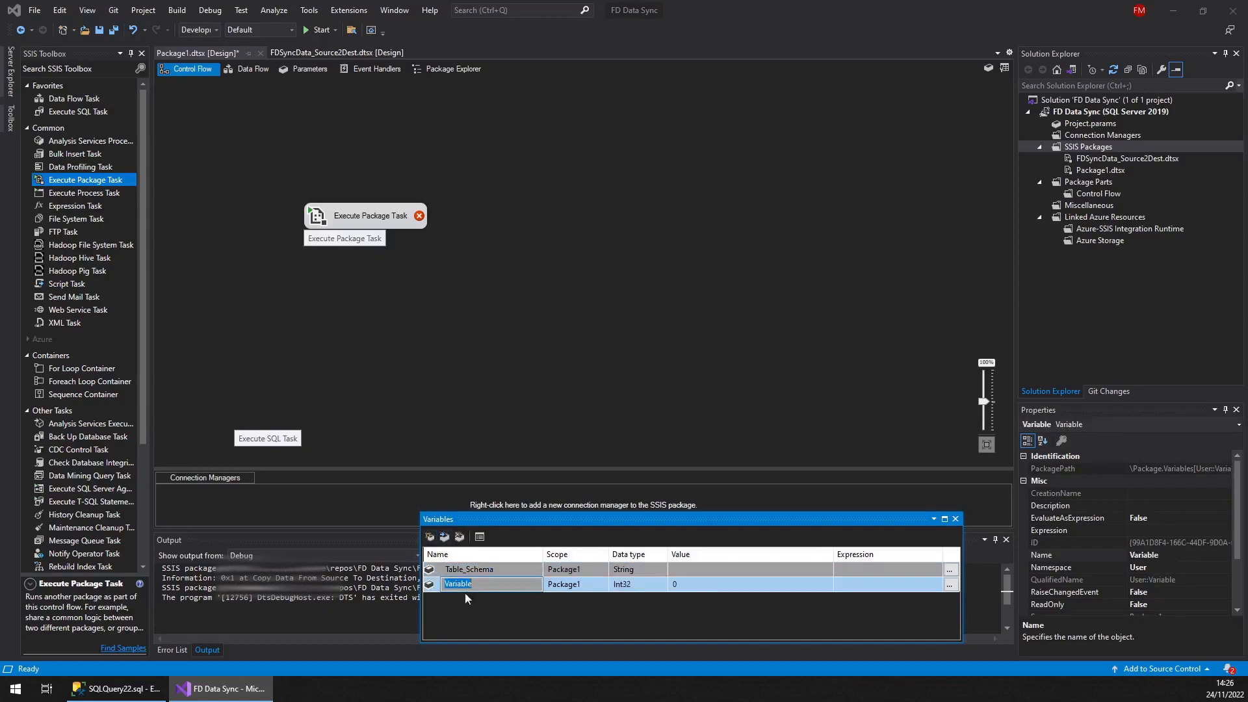
text(Tabl)
key(Tab)
key(s)
key(s)
key(s)
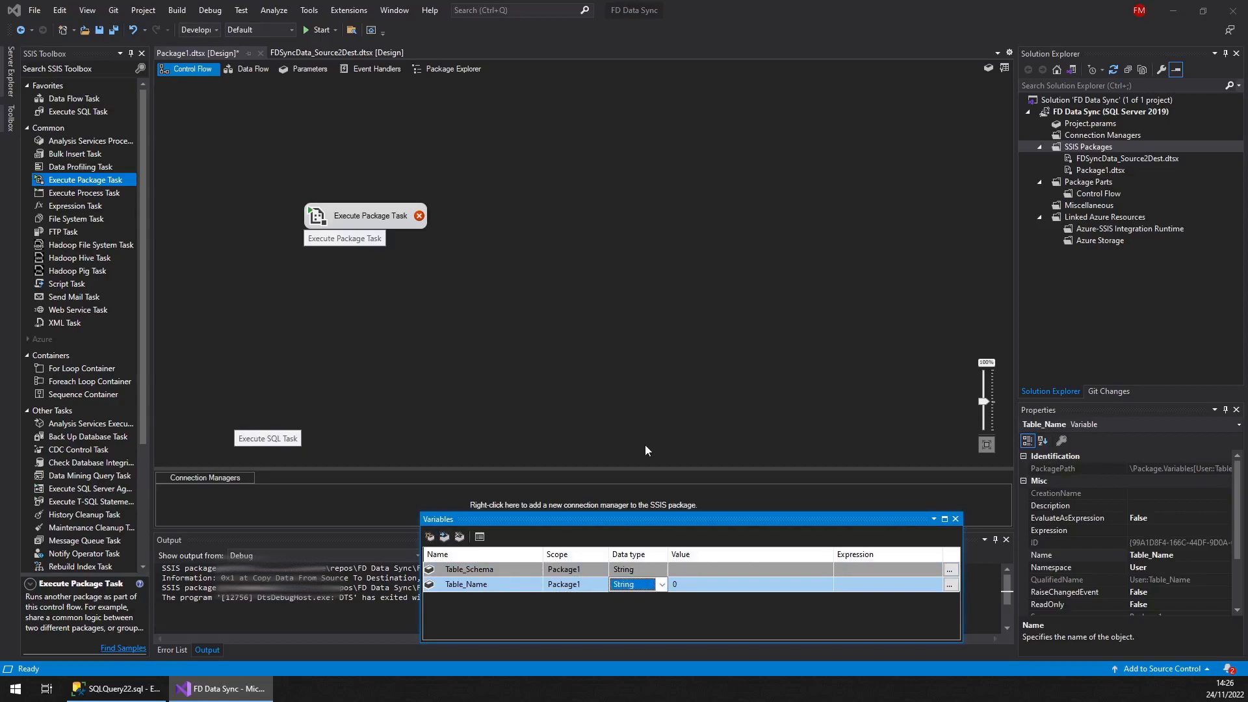
Set Table_Schema's value to AandE_Attendance, copied from the All_Available_Tables query results
click(709, 569)
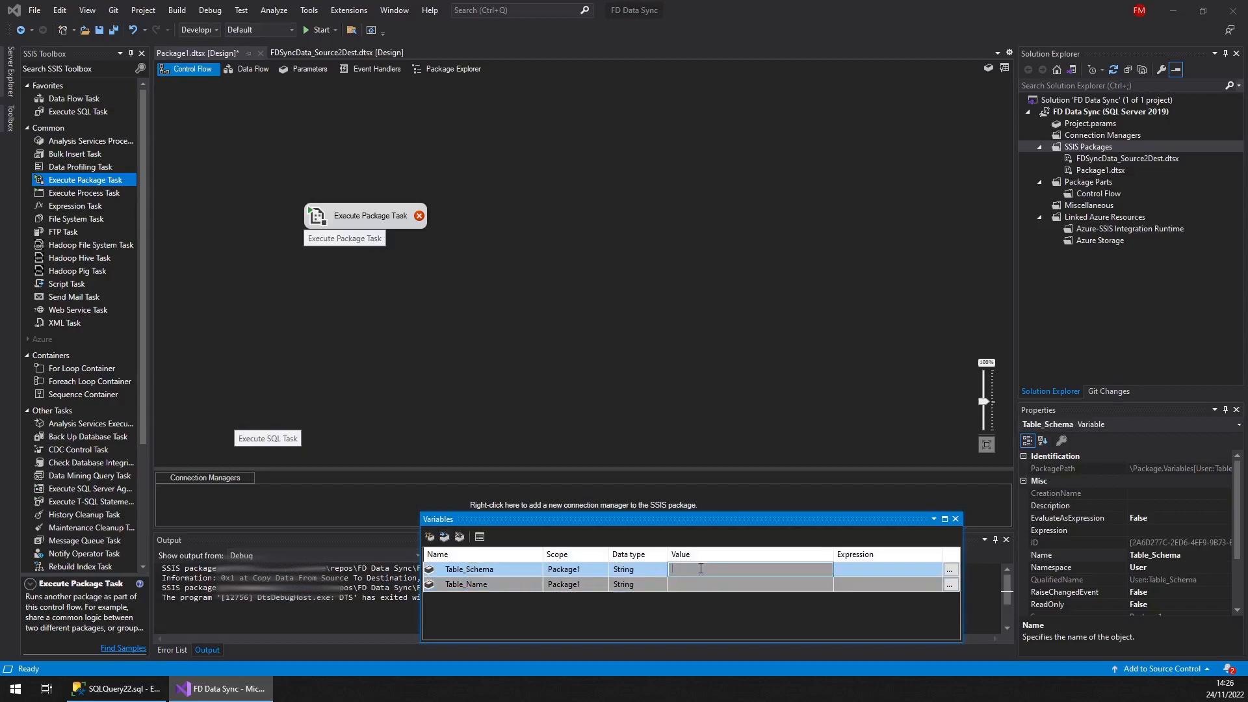
click(139, 696)
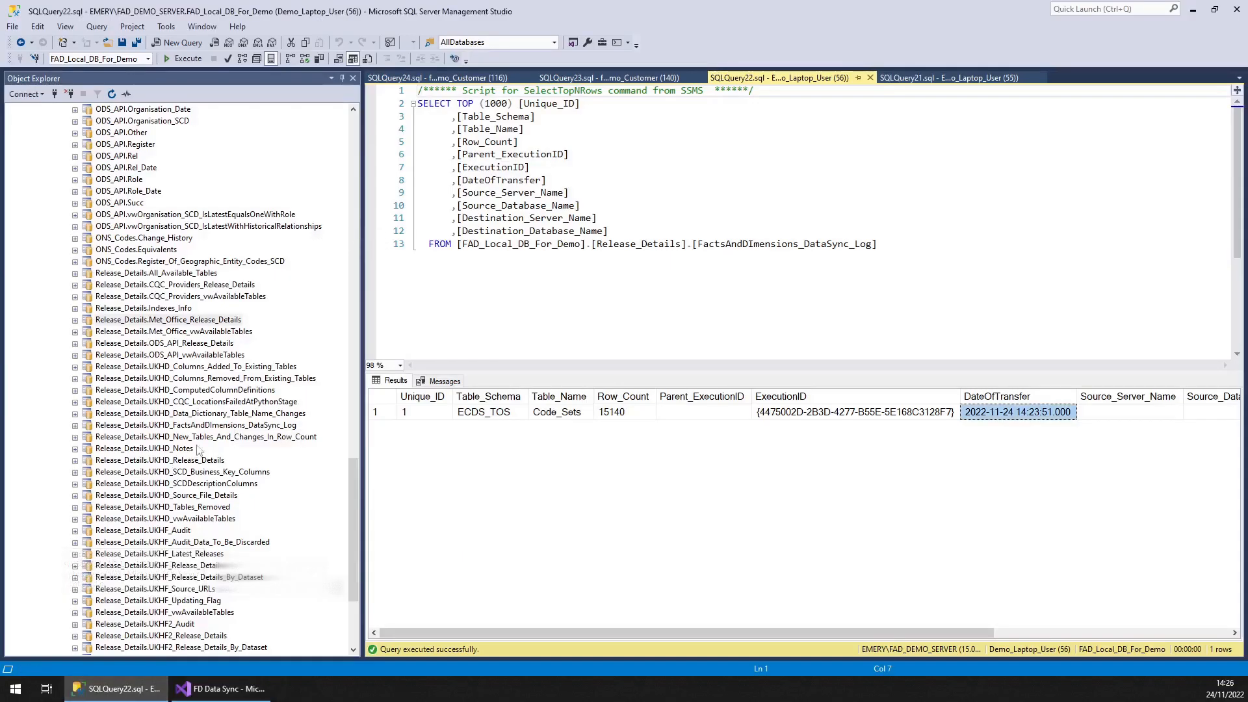
mouse_move(355, 529)
mouse_down()
mouse_move(358, 143)
mouse_move(362, 514)
mouse_up()
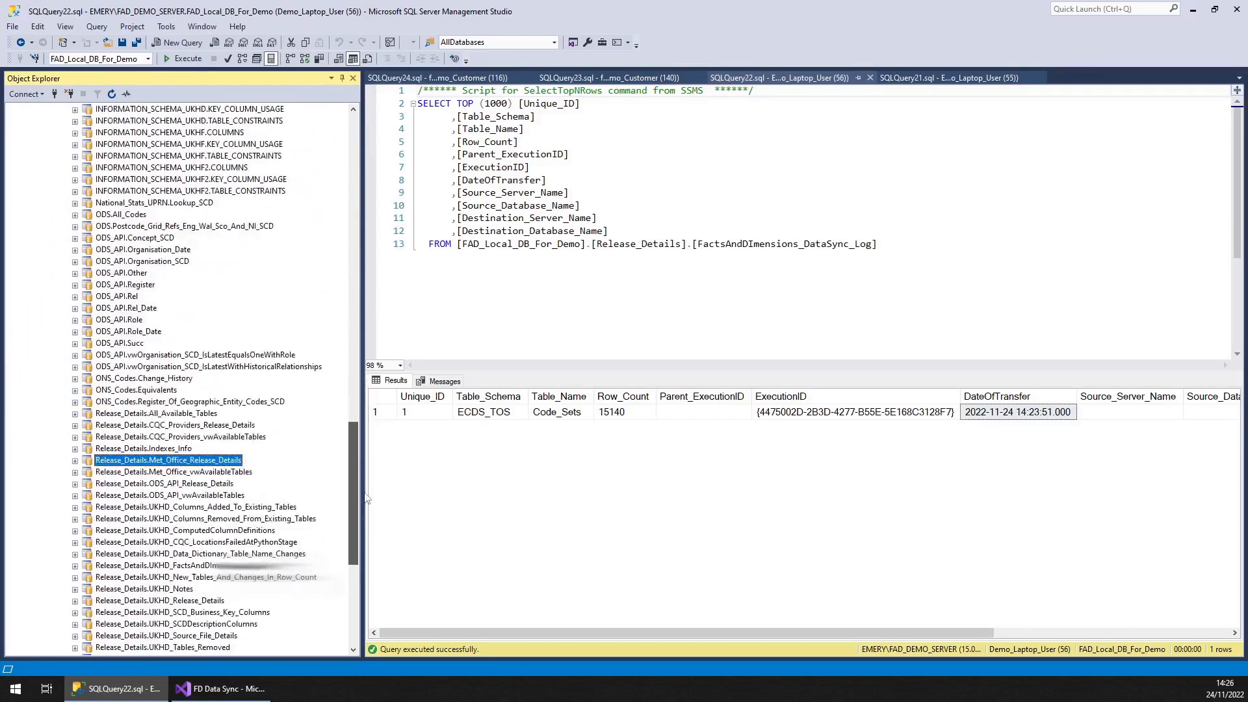
click(182, 401)
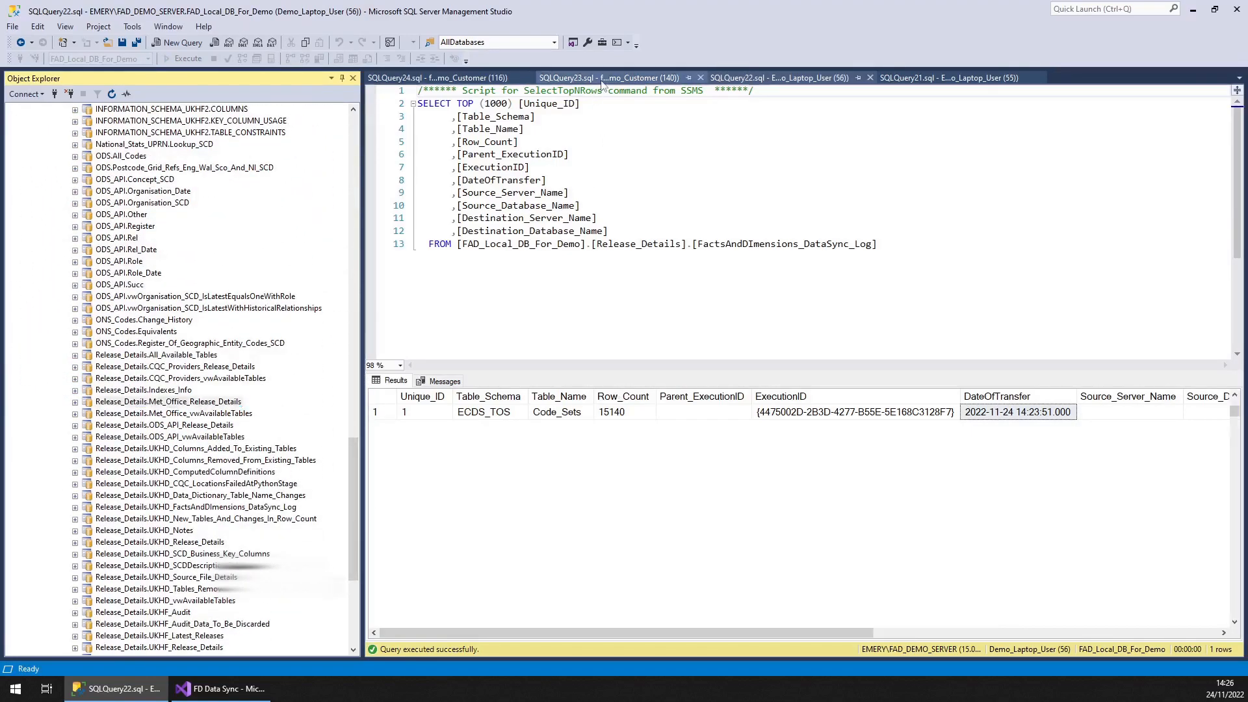
click(607, 78)
click(595, 415)
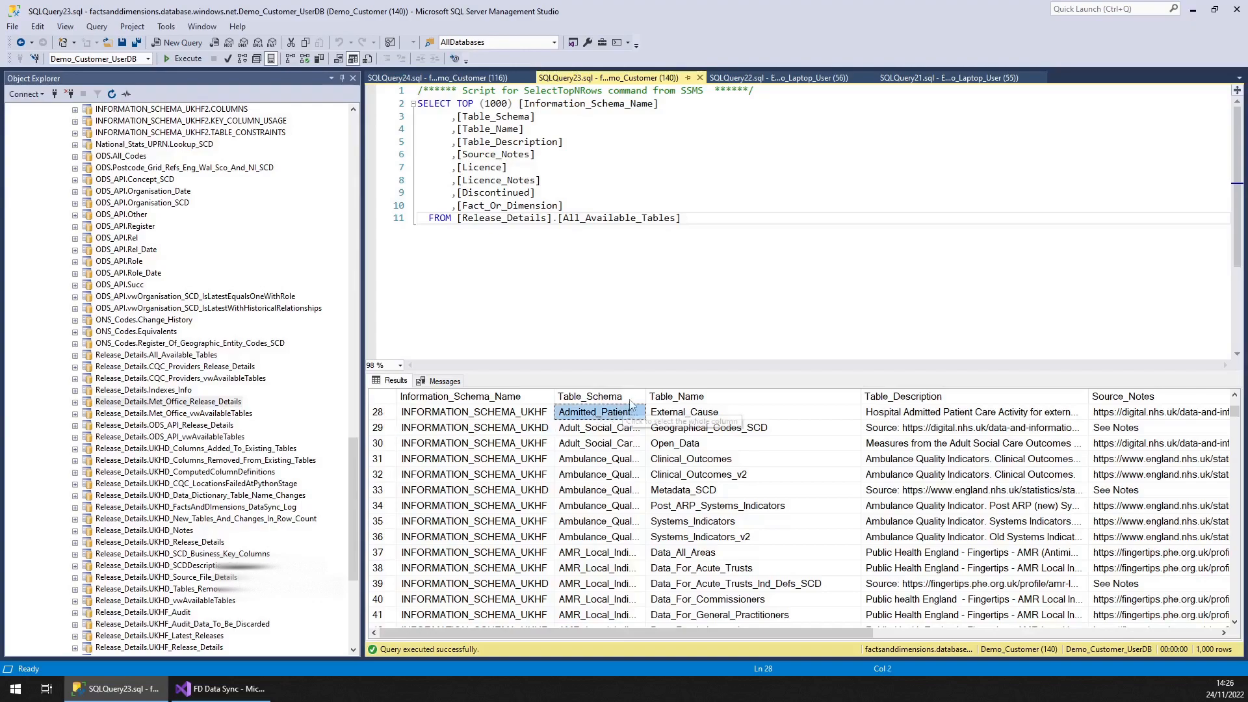
drag(646, 396, 723, 397)
scroll(624, 507, down, 2)
scroll(668, 478, up, 11)
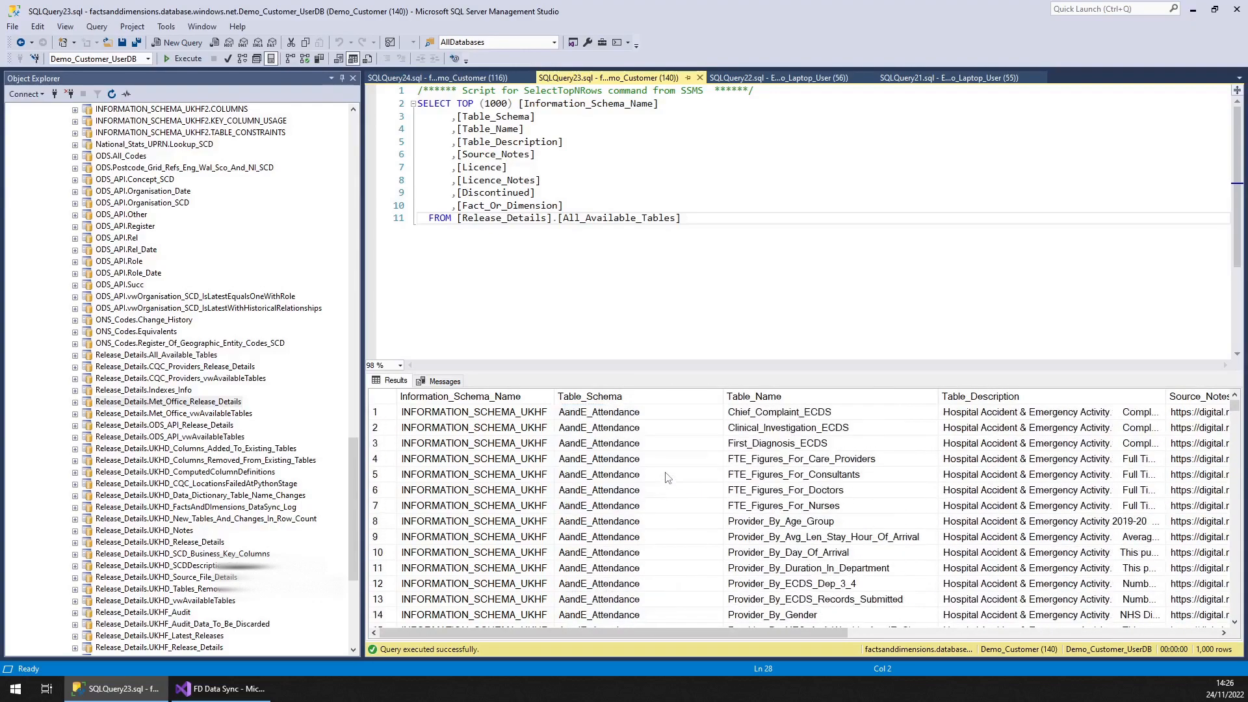
click(646, 428)
click(642, 418)
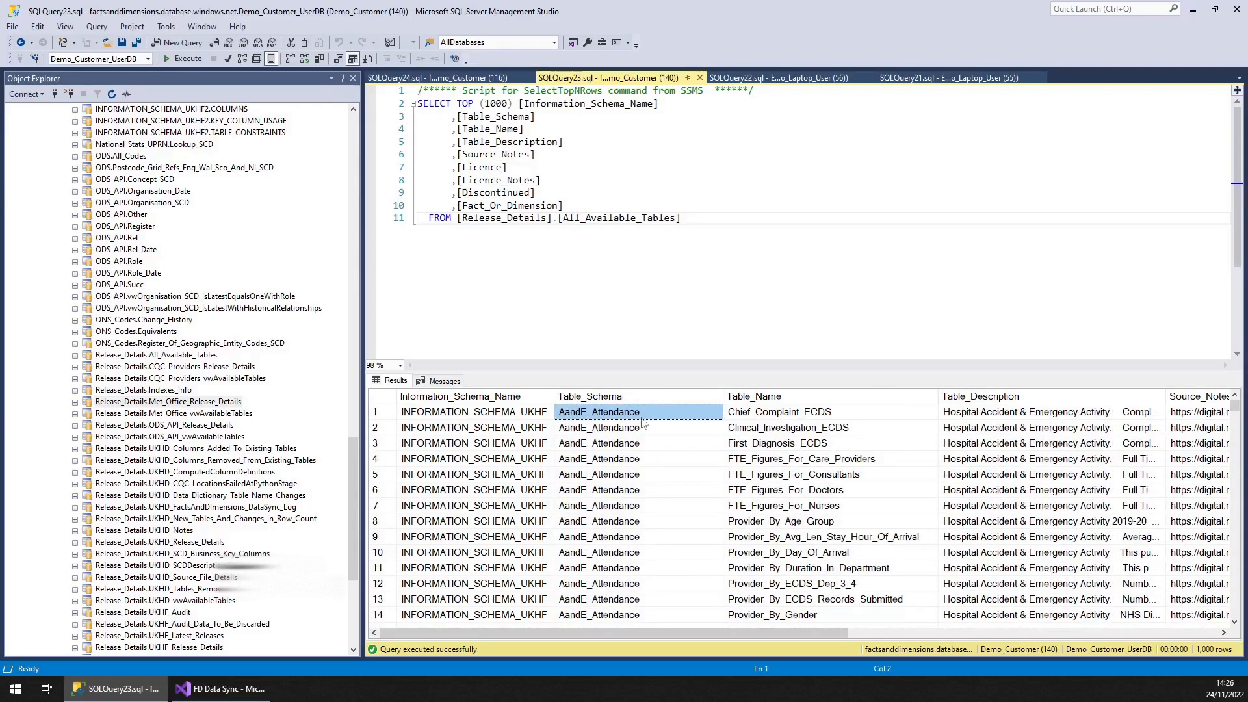
key(alt+Tab)
click(702, 570)
text(AandE_Attendance)
Set Table_Name's value to Chief_Complaint_ECDS, copied from the same query results
click(699, 585)
key(alt+Tab)
key(Right)
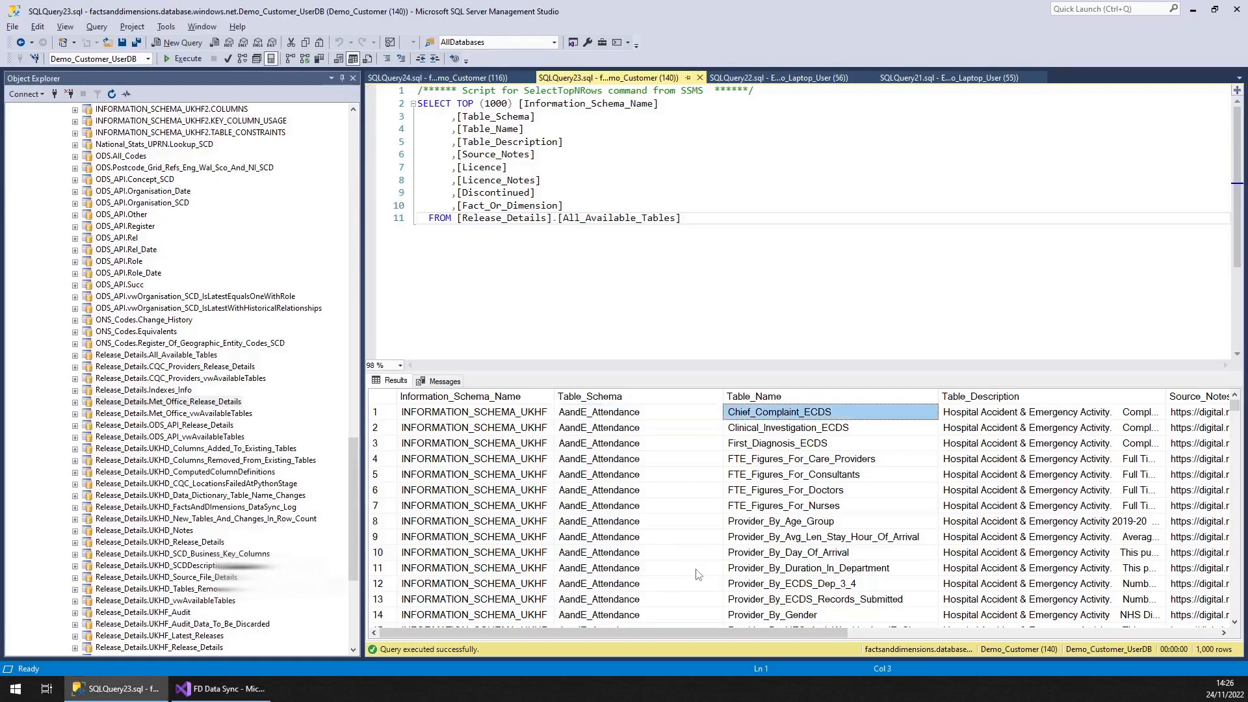
key(alt+Tab)
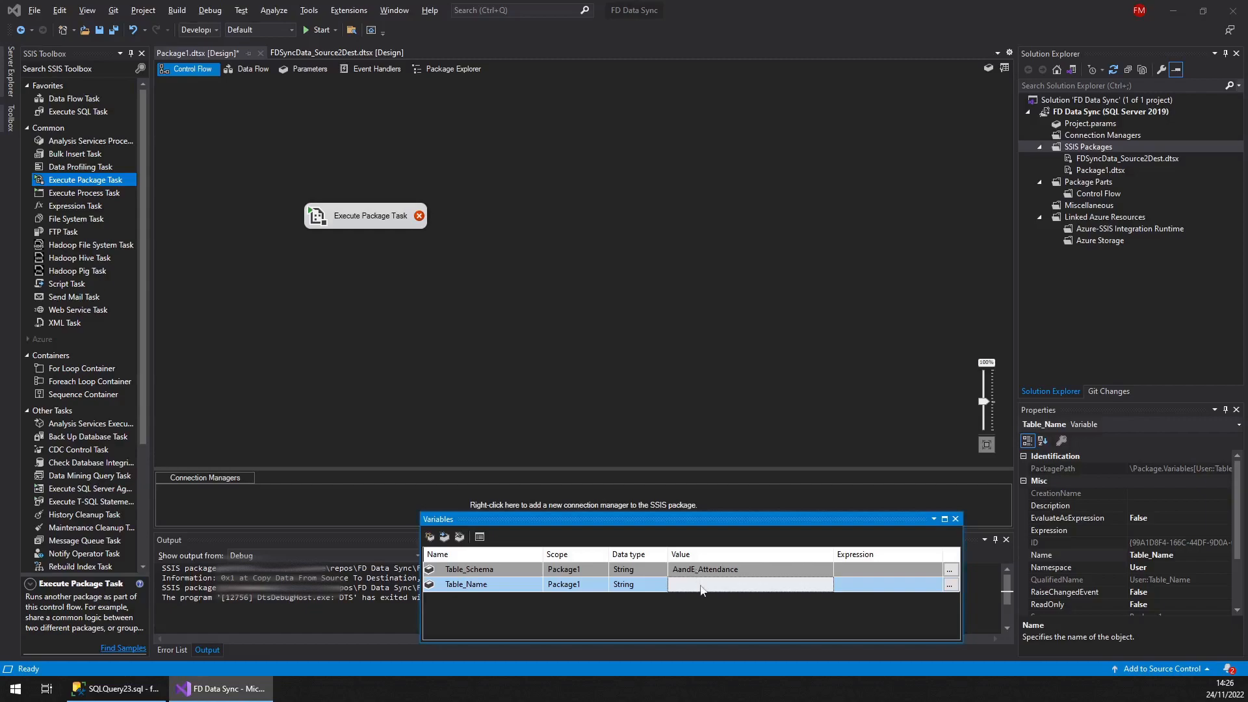
text(Chief_Complaint_ECDS)
click(658, 411)
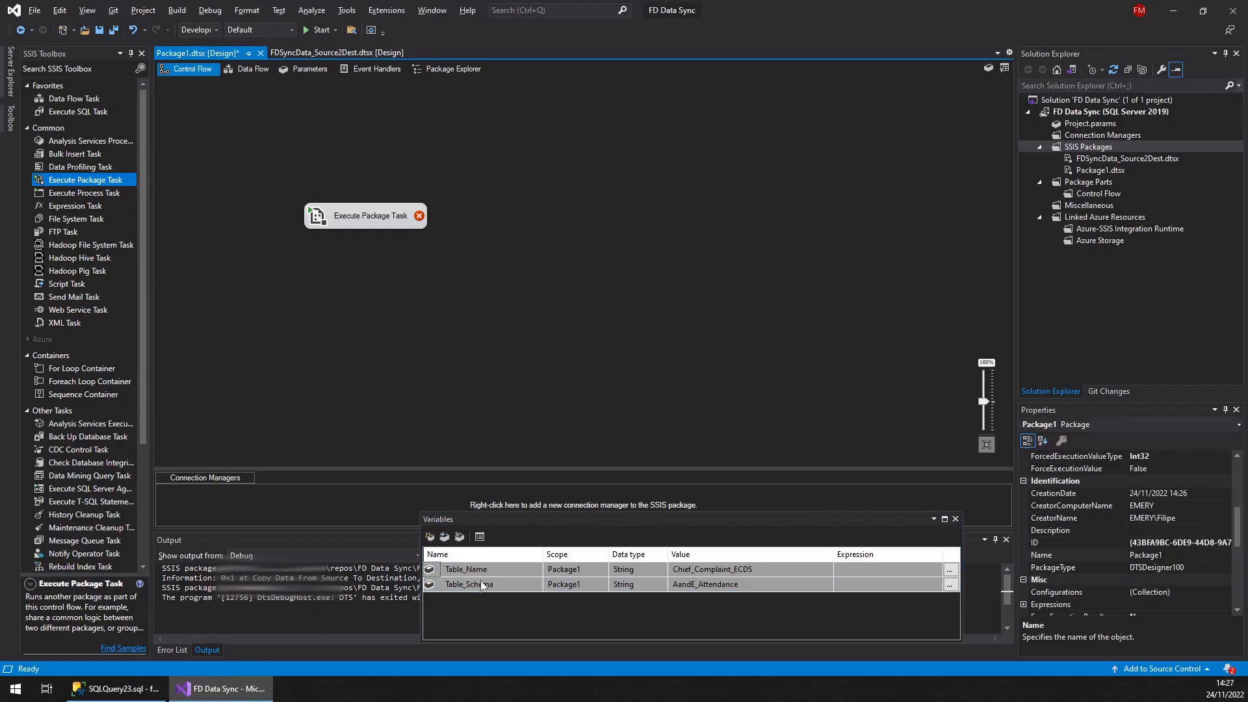
Open the Execute Package Task editor and reference the project package FDSyncData_Source2Dest.dtsx
click(323, 225)
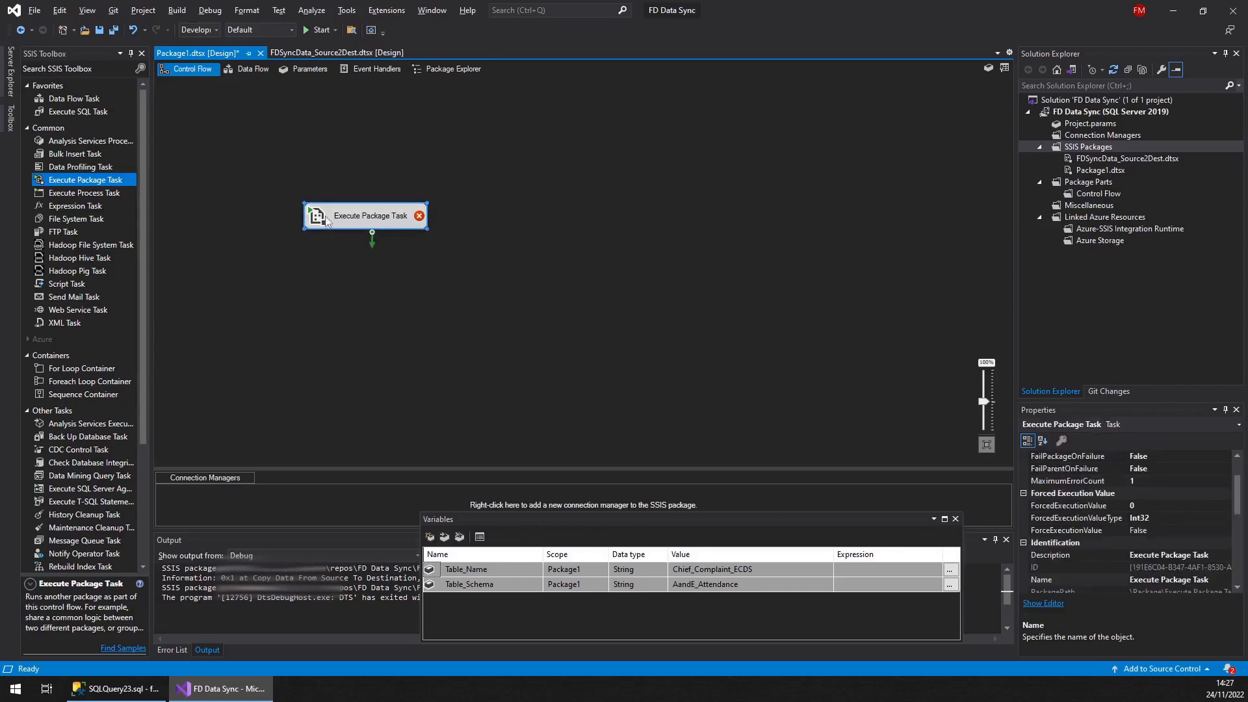
double_click(323, 224)
click(430, 230)
click(786, 244)
click(845, 243)
click(796, 251)
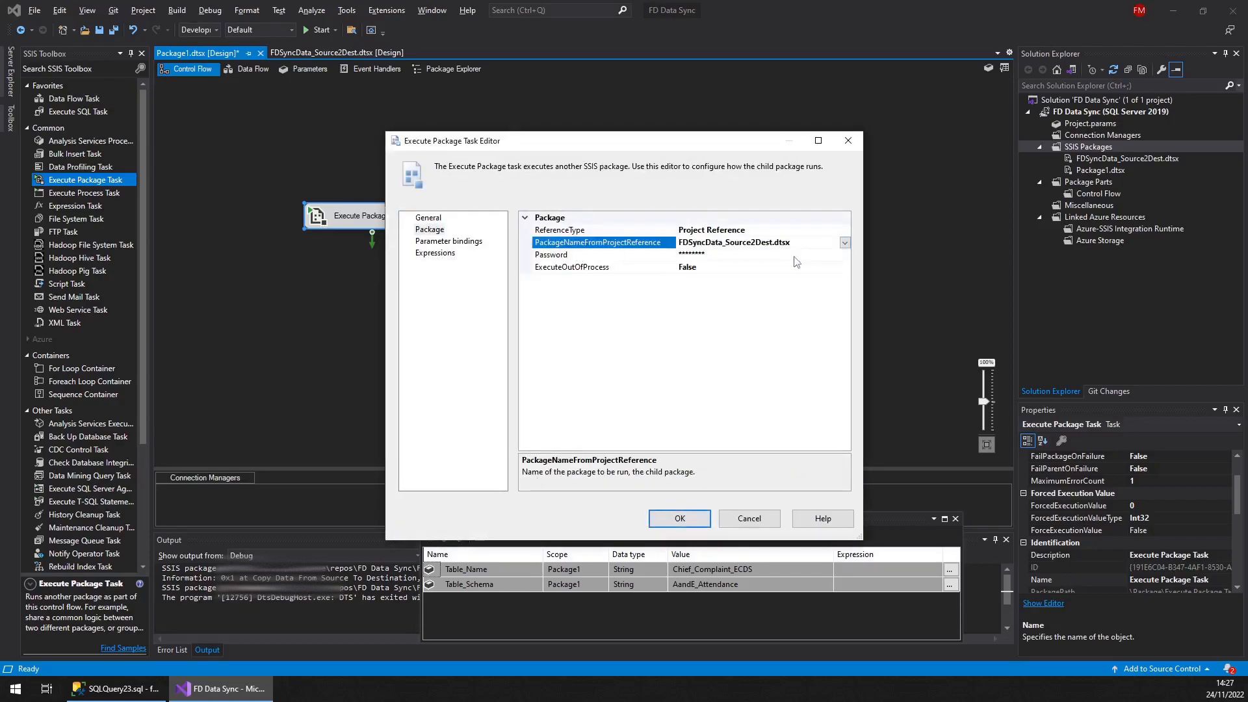
Add two parameter bindings for the child package in the Execute Package Task editor
click(449, 241)
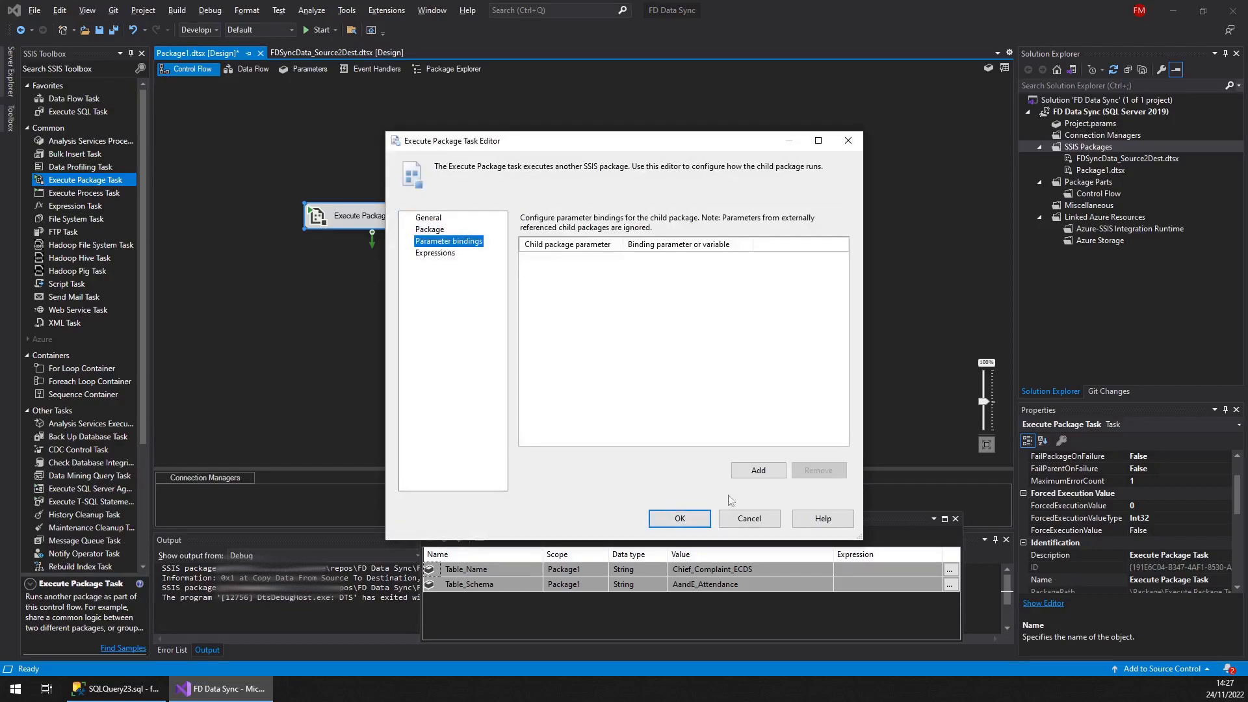
click(758, 472)
click(758, 472)
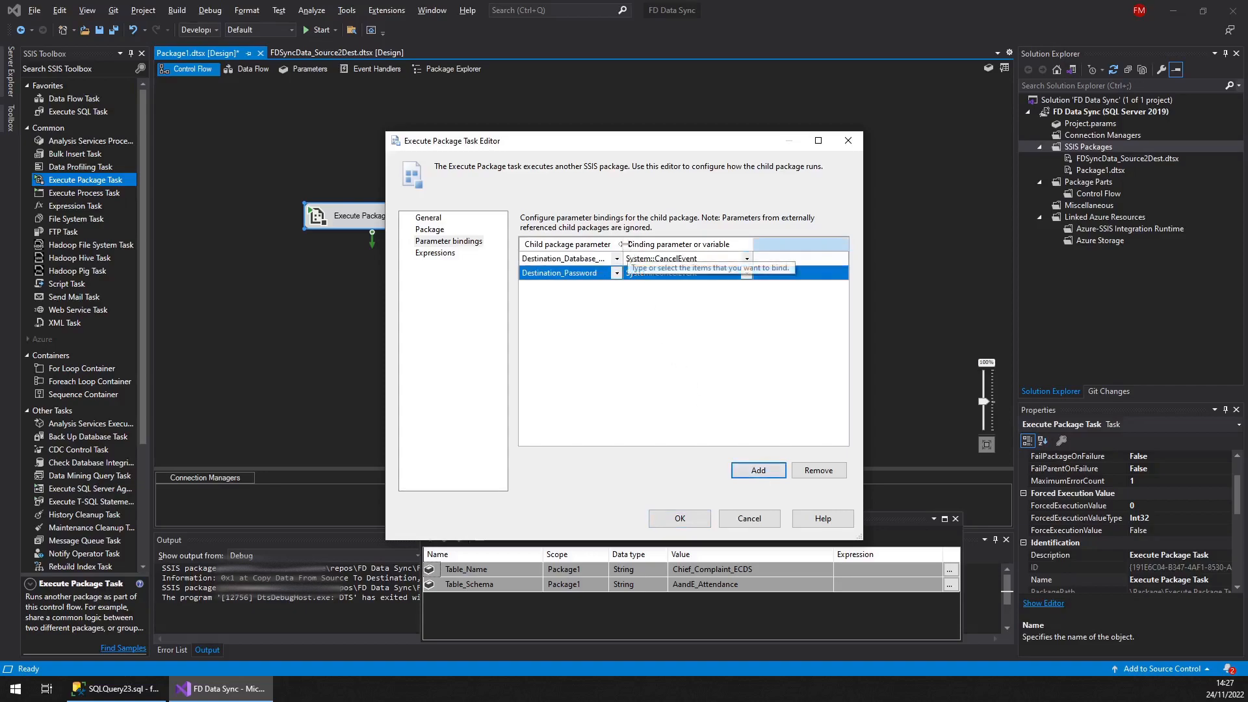
drag(670, 243, 669, 243)
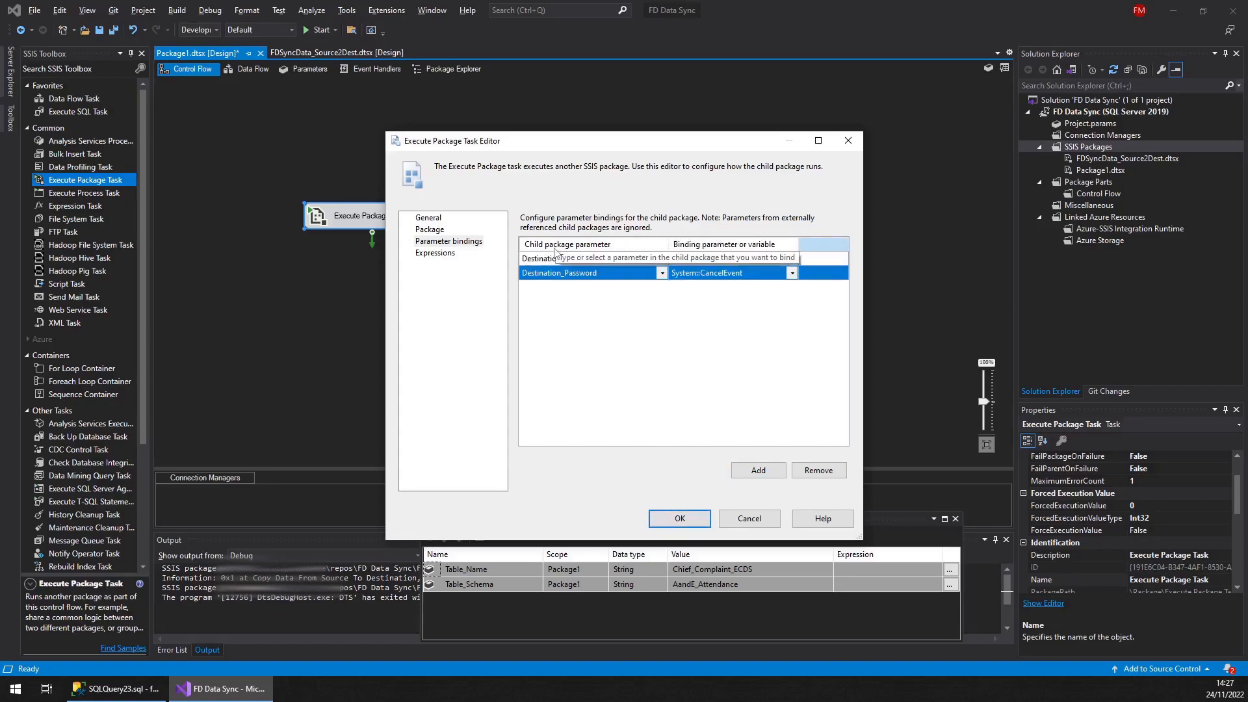
click(429, 221)
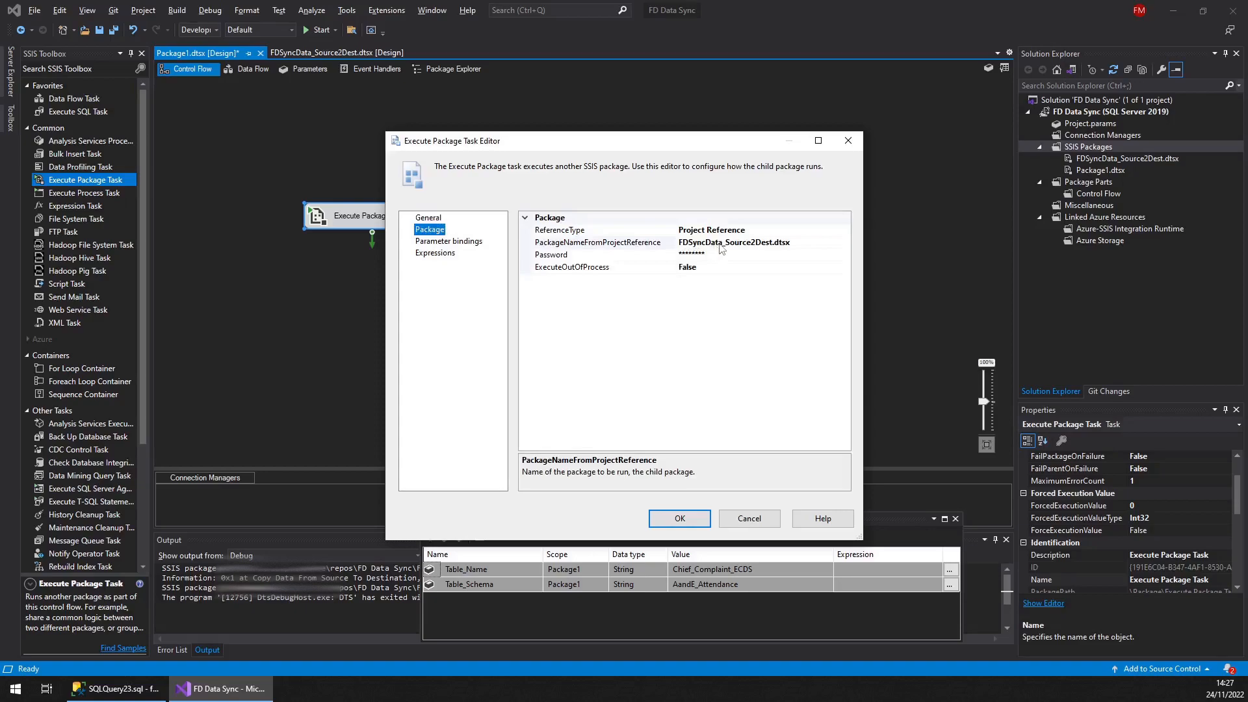
click(454, 241)
Set the two bindings' child package parameters to Table_Schema and Table_Name
click(653, 260)
click(661, 259)
scroll(562, 313, down, 2)
click(562, 331)
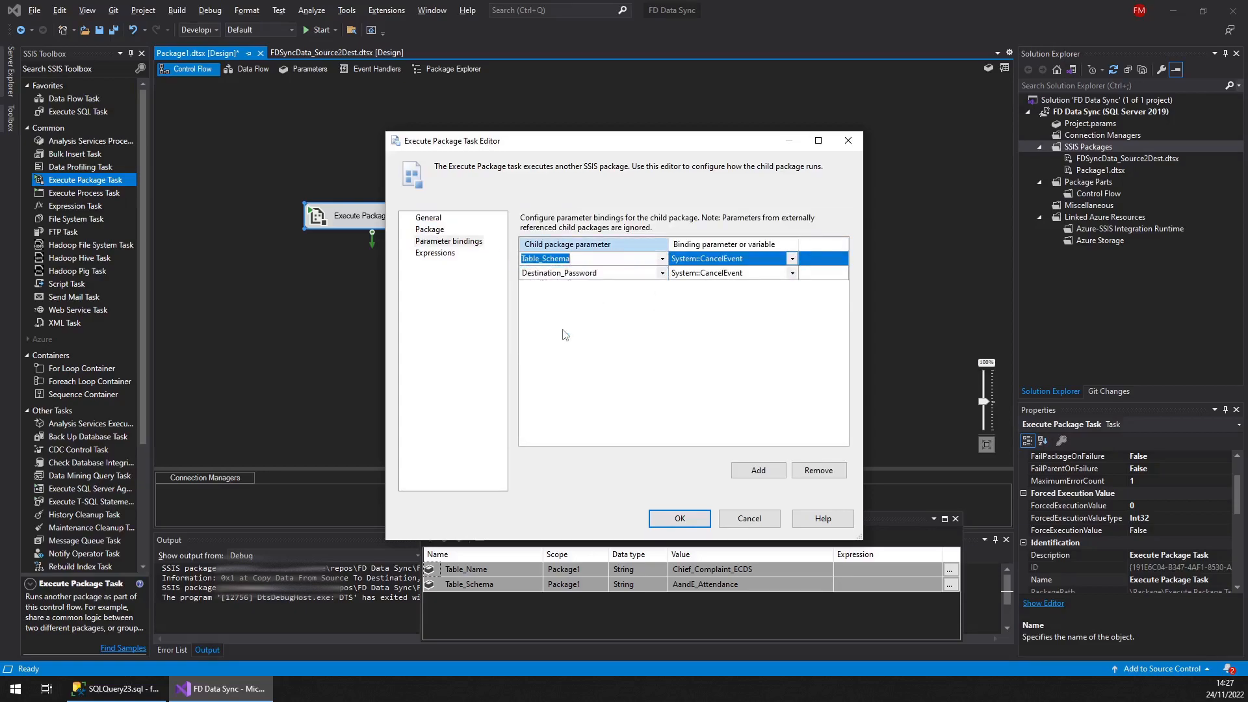
click(662, 273)
click(662, 273)
drag(666, 295, 664, 360)
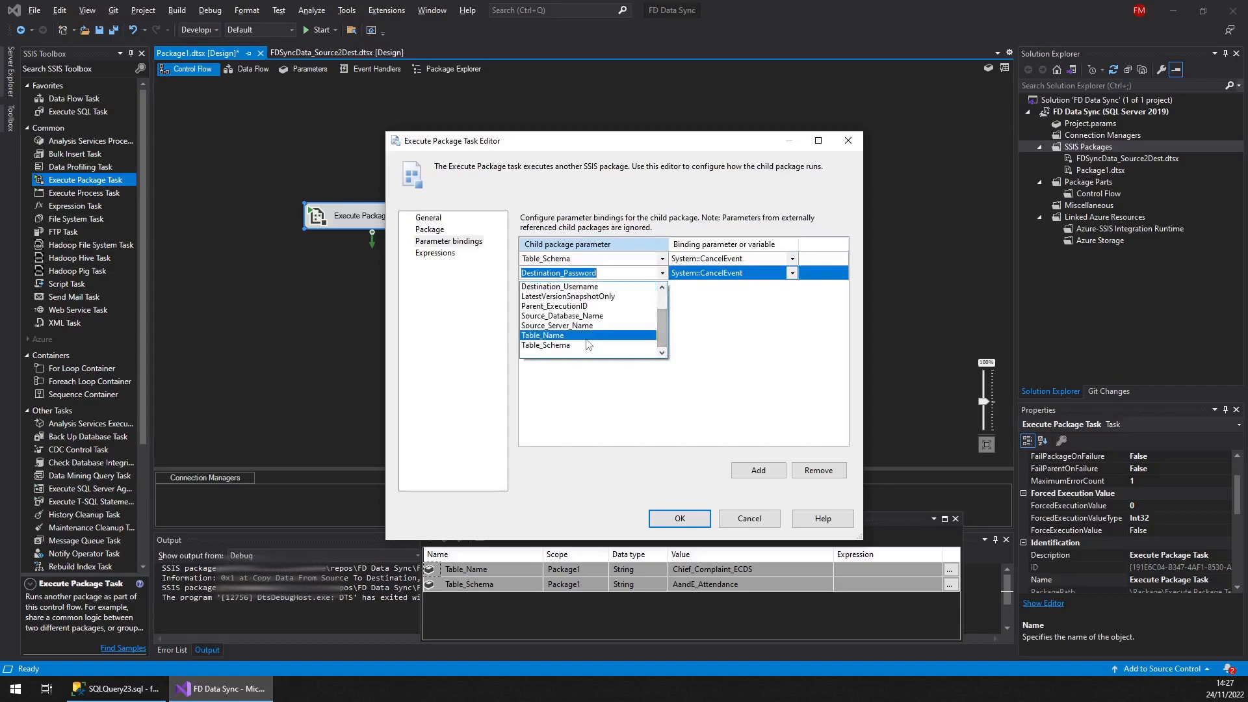
click(543, 335)
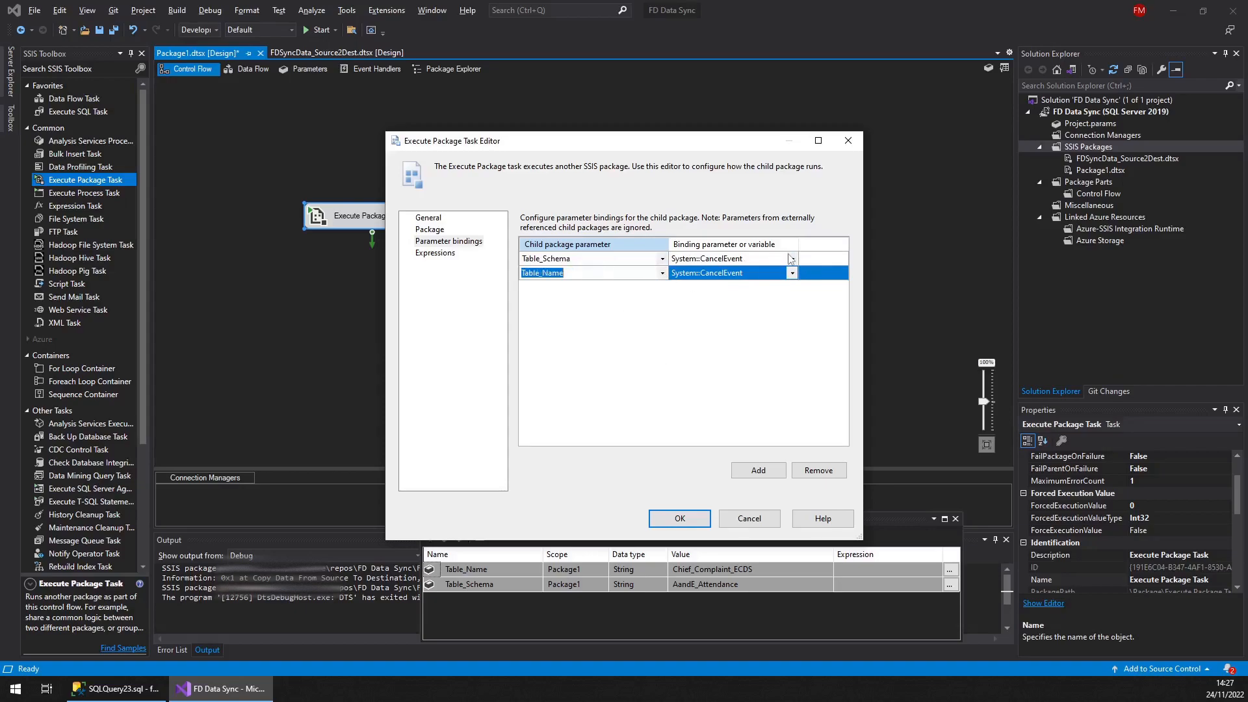
Bind Table_Schema to User::Table_Schema and Table_Name to User::Table_Name, and confirm the editor
click(792, 258)
click(792, 259)
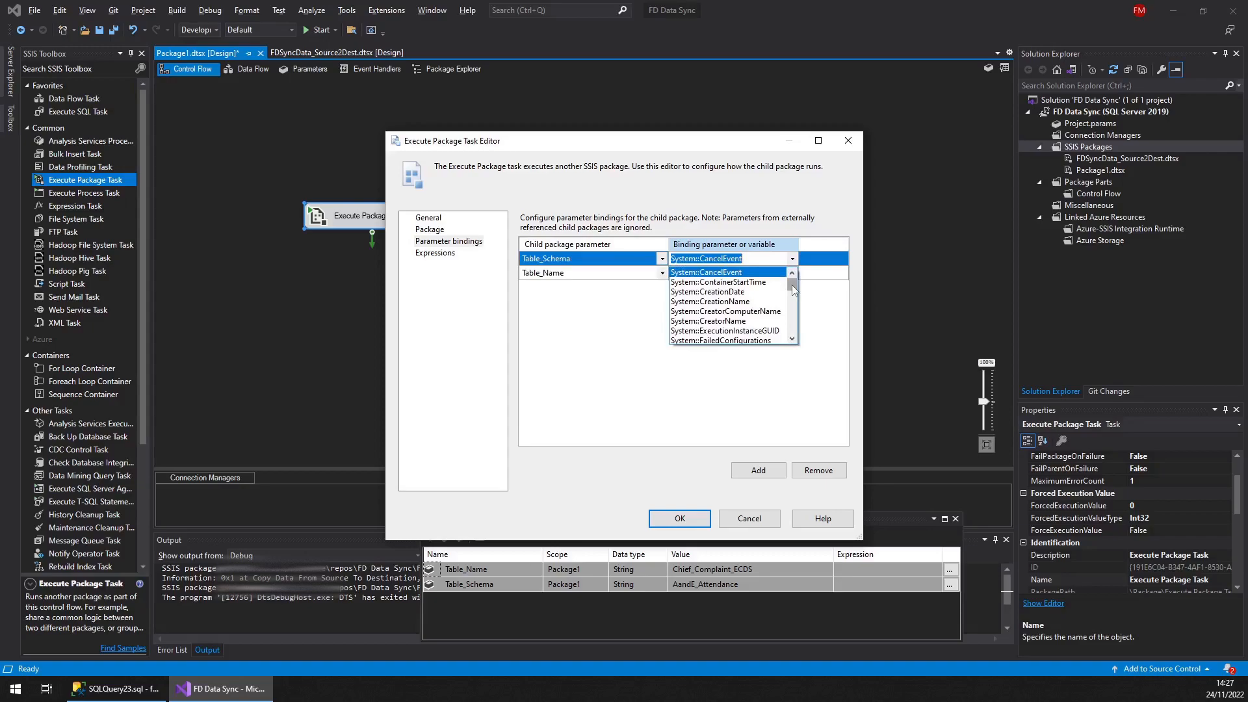
drag(792, 285, 792, 328)
click(709, 330)
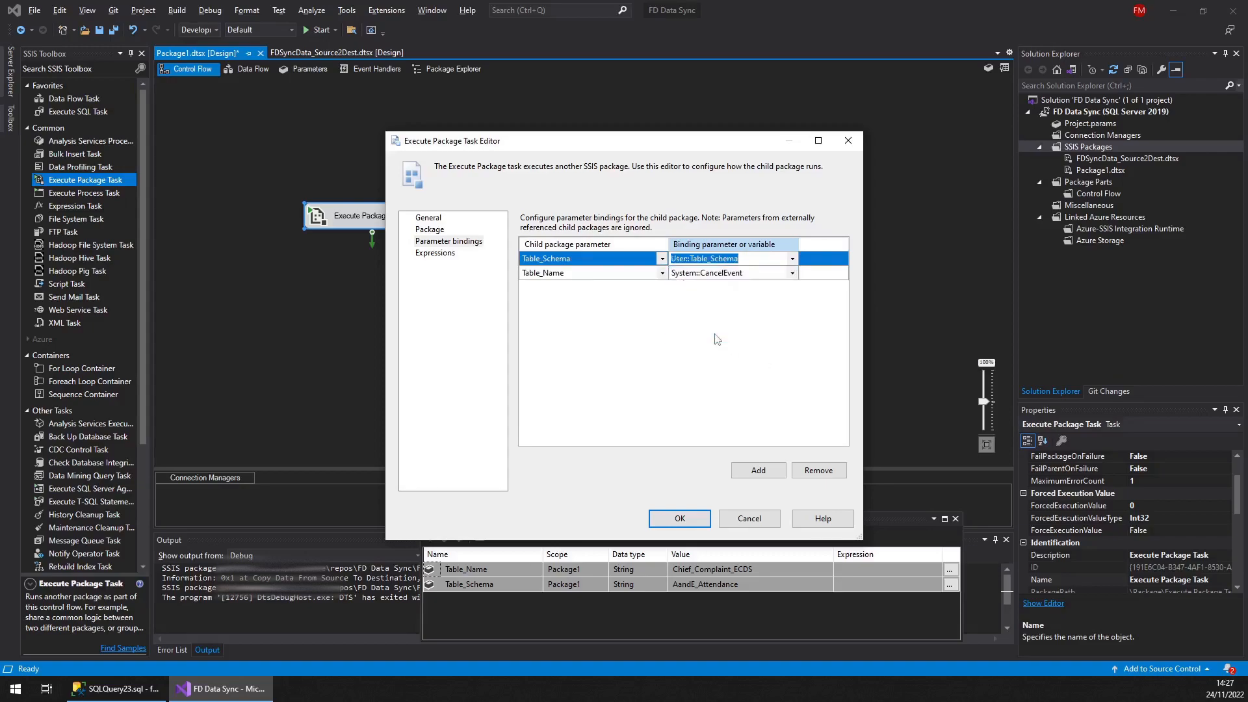
click(792, 273)
click(792, 273)
drag(792, 303, 791, 351)
click(709, 331)
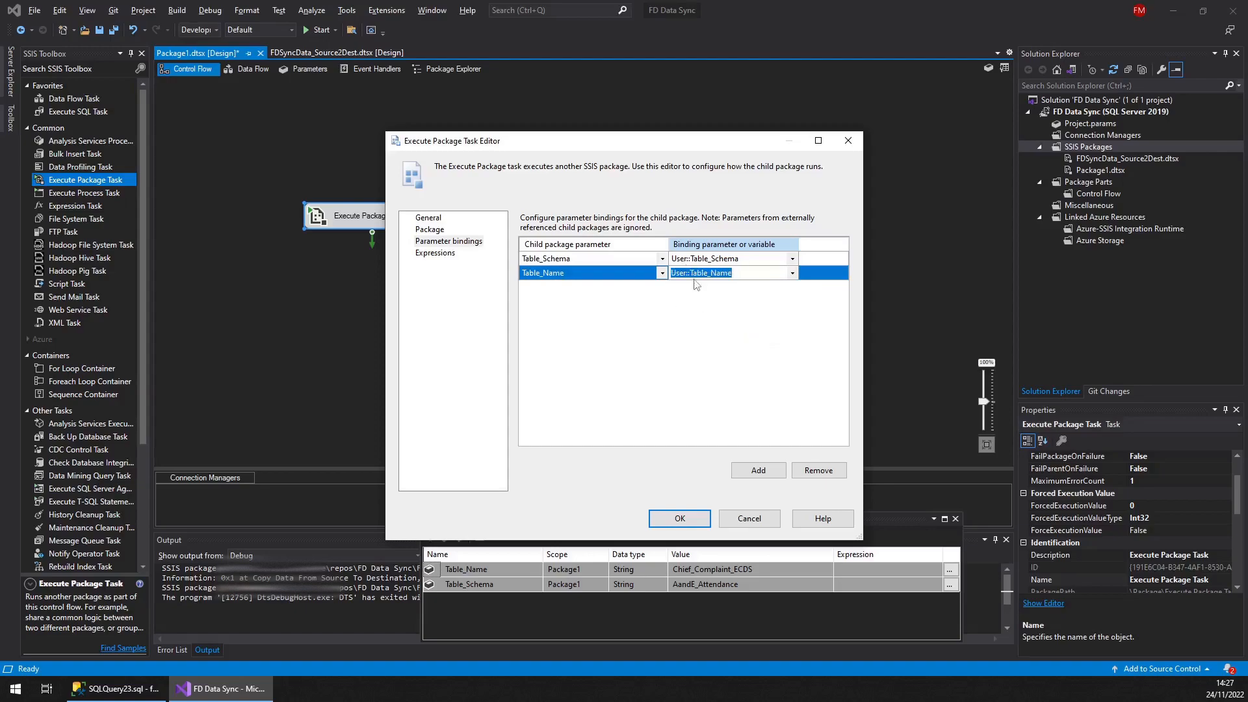
click(680, 519)
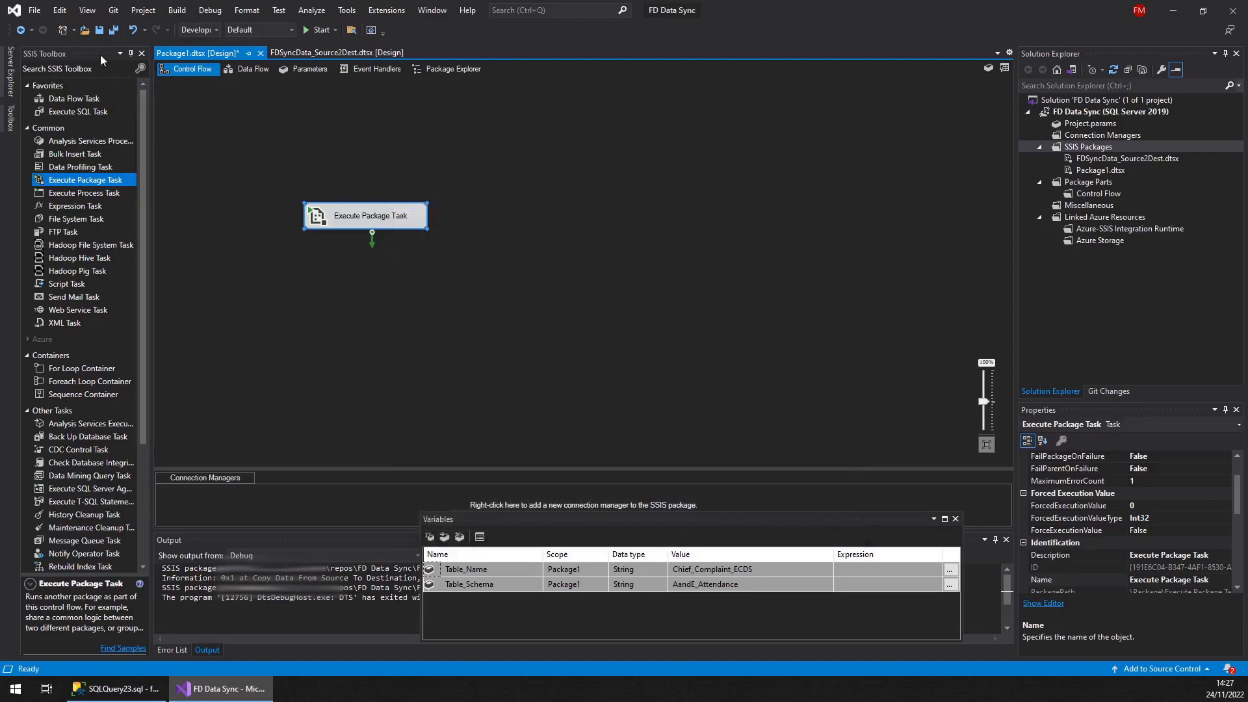
Save the parent package, run it in debug mode, and stop debugging once the child package completes
click(110, 31)
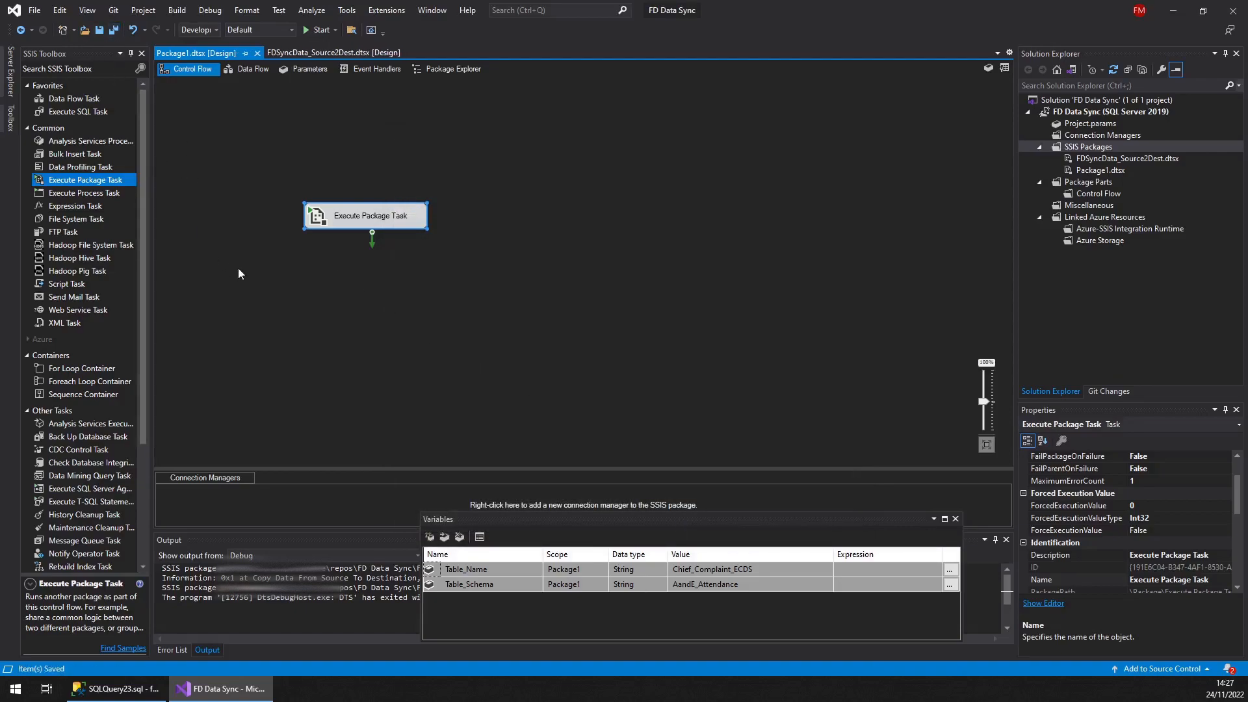
click(320, 30)
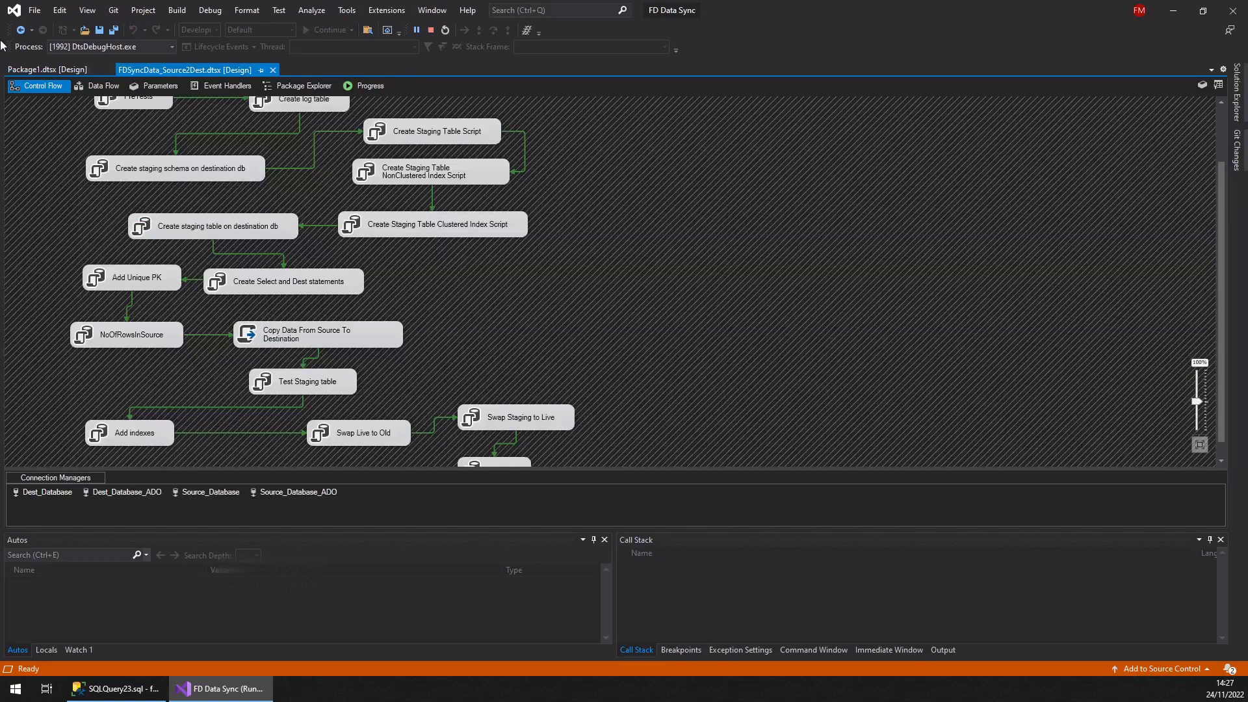
click(41, 69)
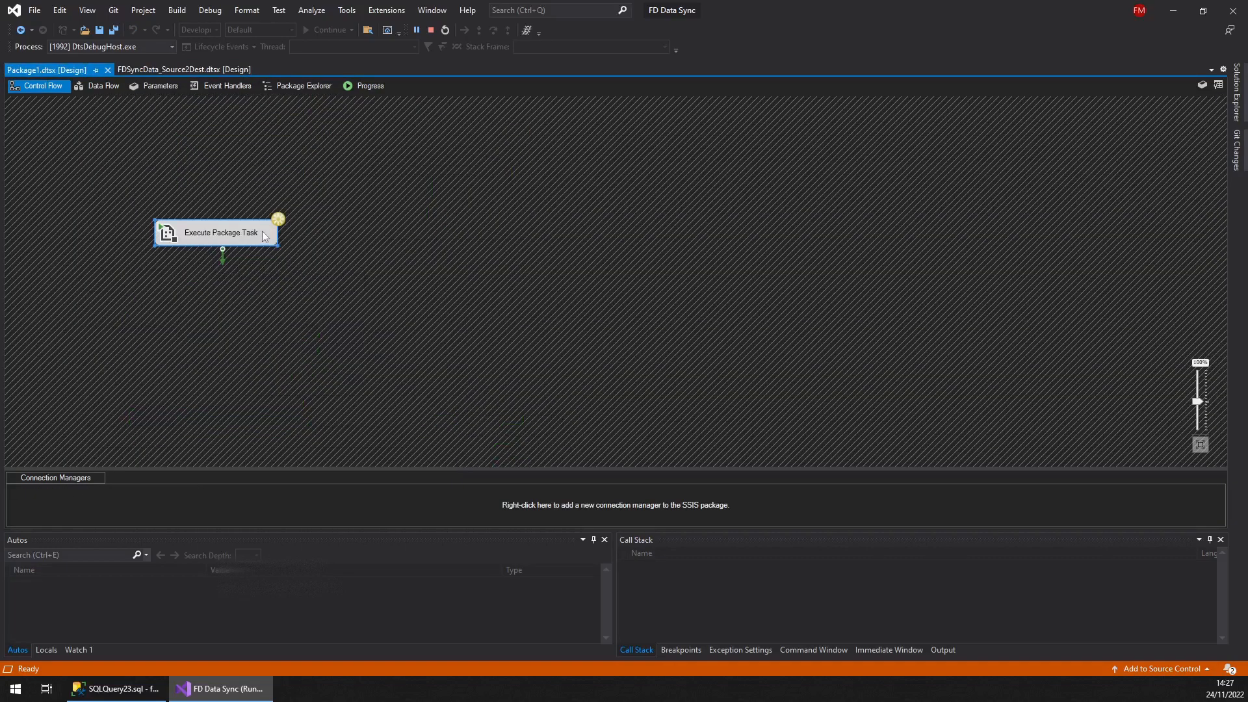
click(172, 69)
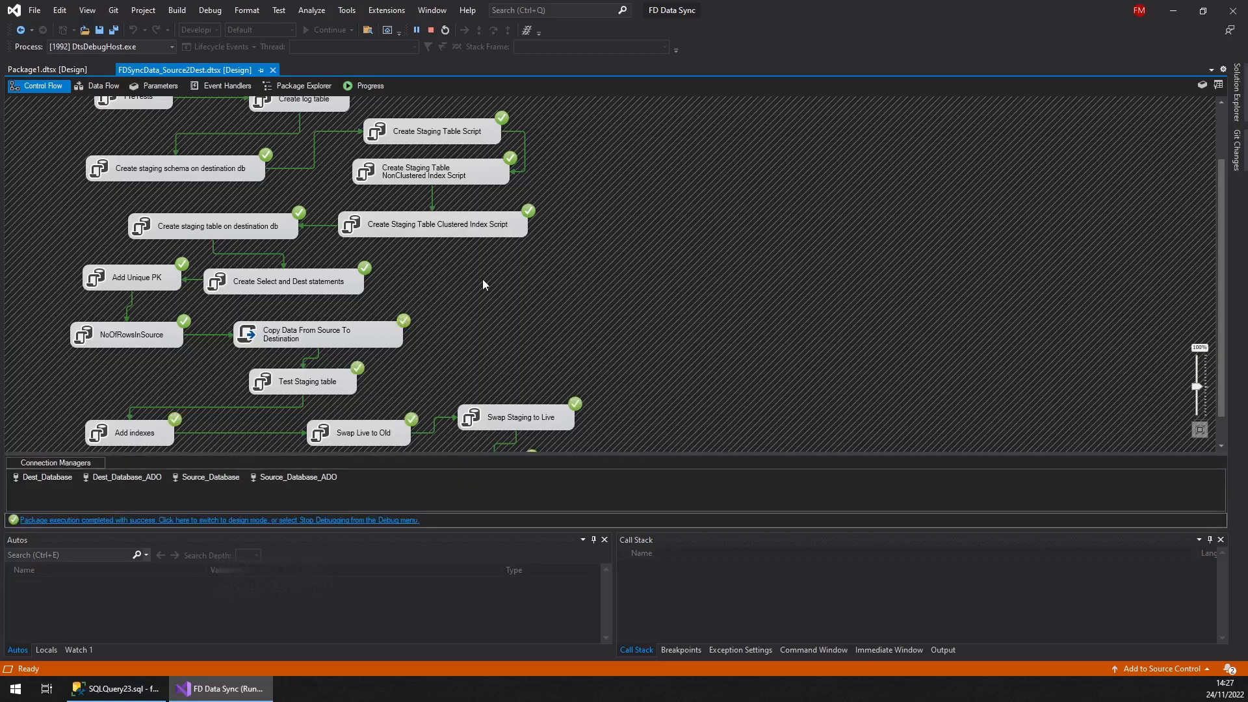
click(431, 30)
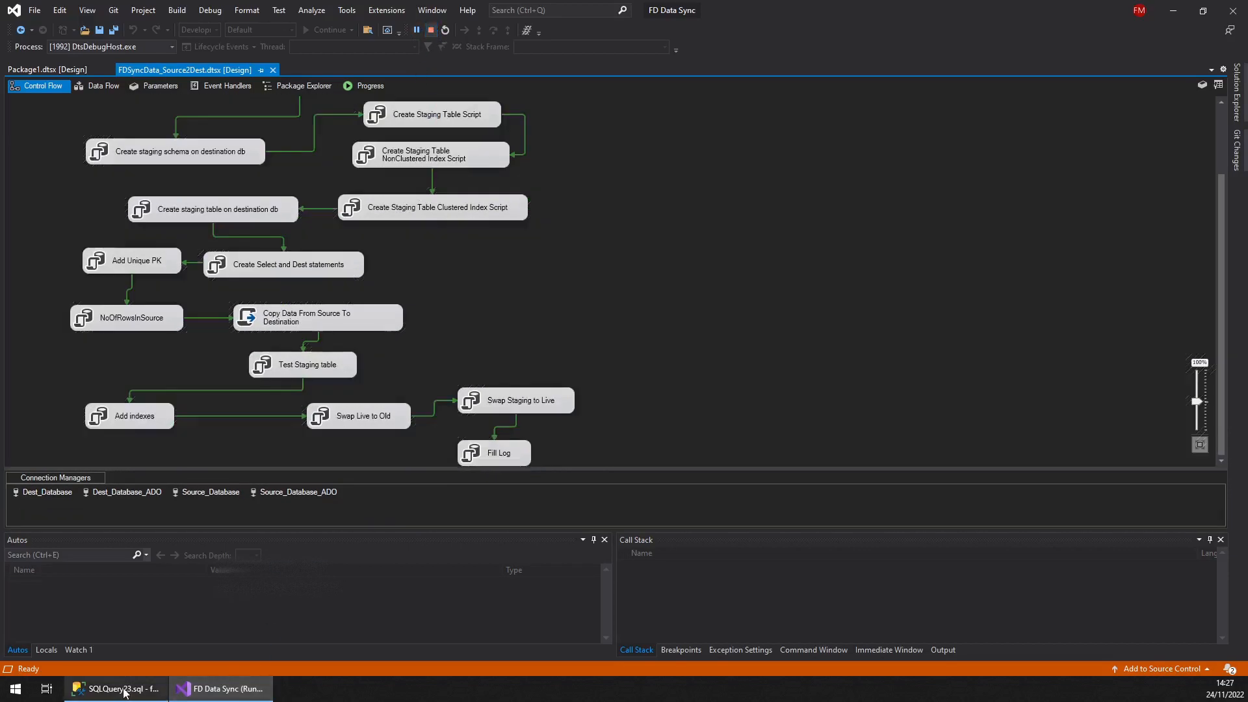
In SQL Server Management Studio, refresh the local database tables and select the top 1000 rows of AandE_Attendance.Chief_Complaint_ECDS1
click(116, 689)
drag(352, 503, 352, 178)
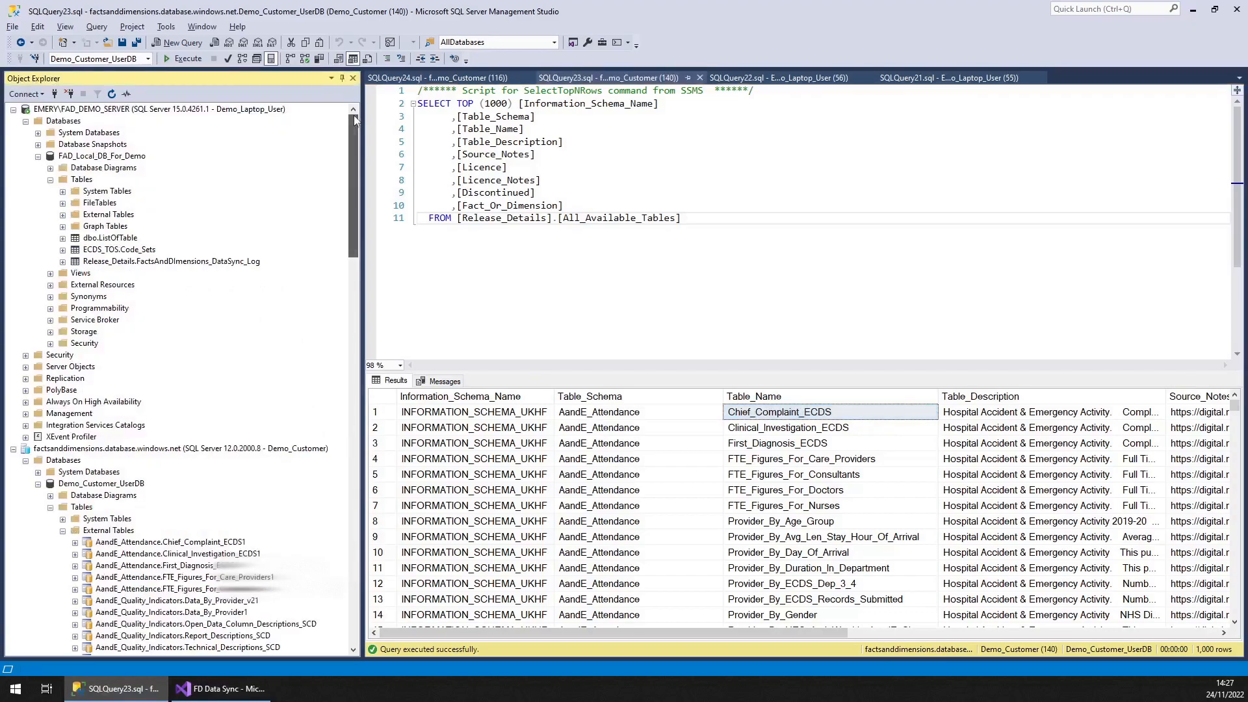
right_click(77, 180)
click(98, 264)
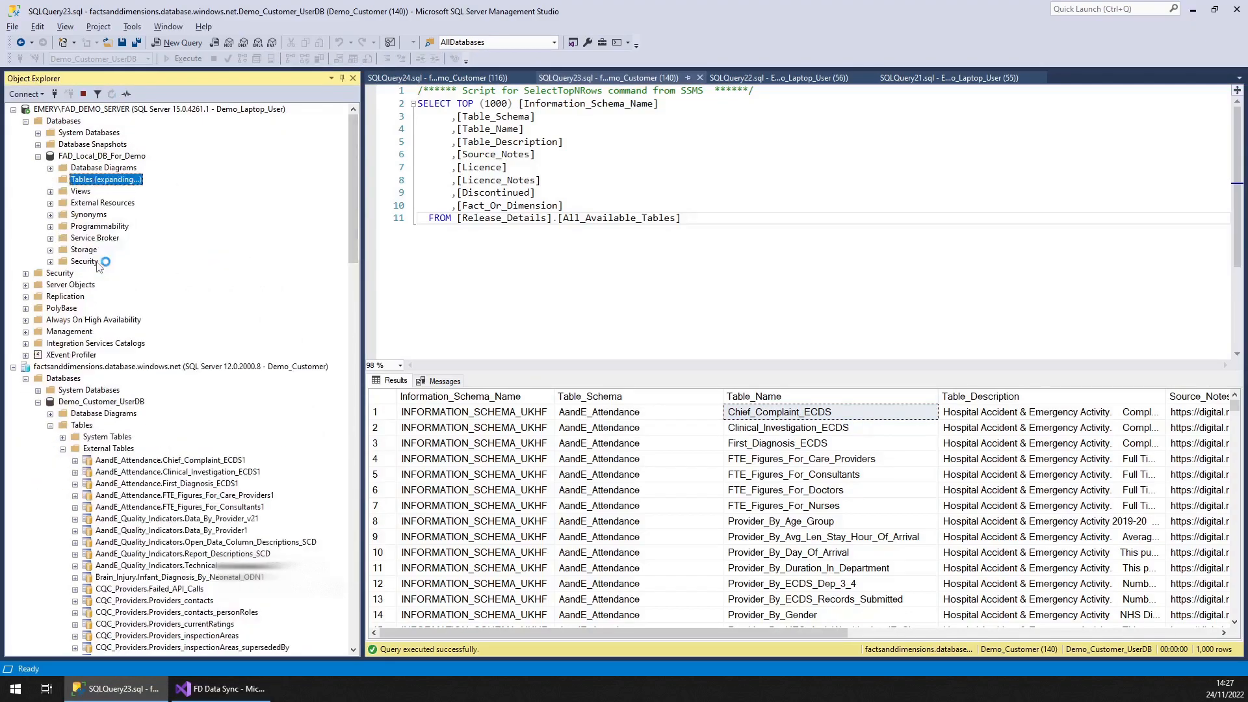
click(104, 241)
right_click(104, 246)
click(145, 278)
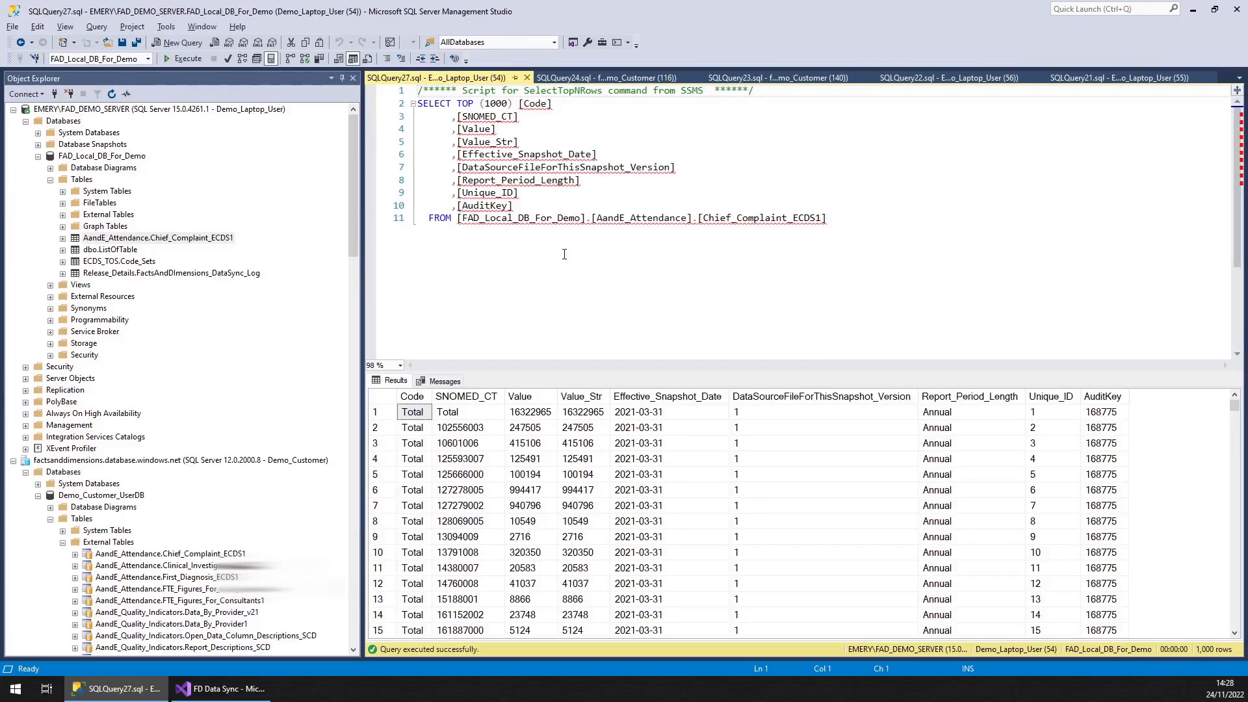
Review the release details and sync log query results, then select the top 1000 rows of dbo.ListOfTable
click(604, 77)
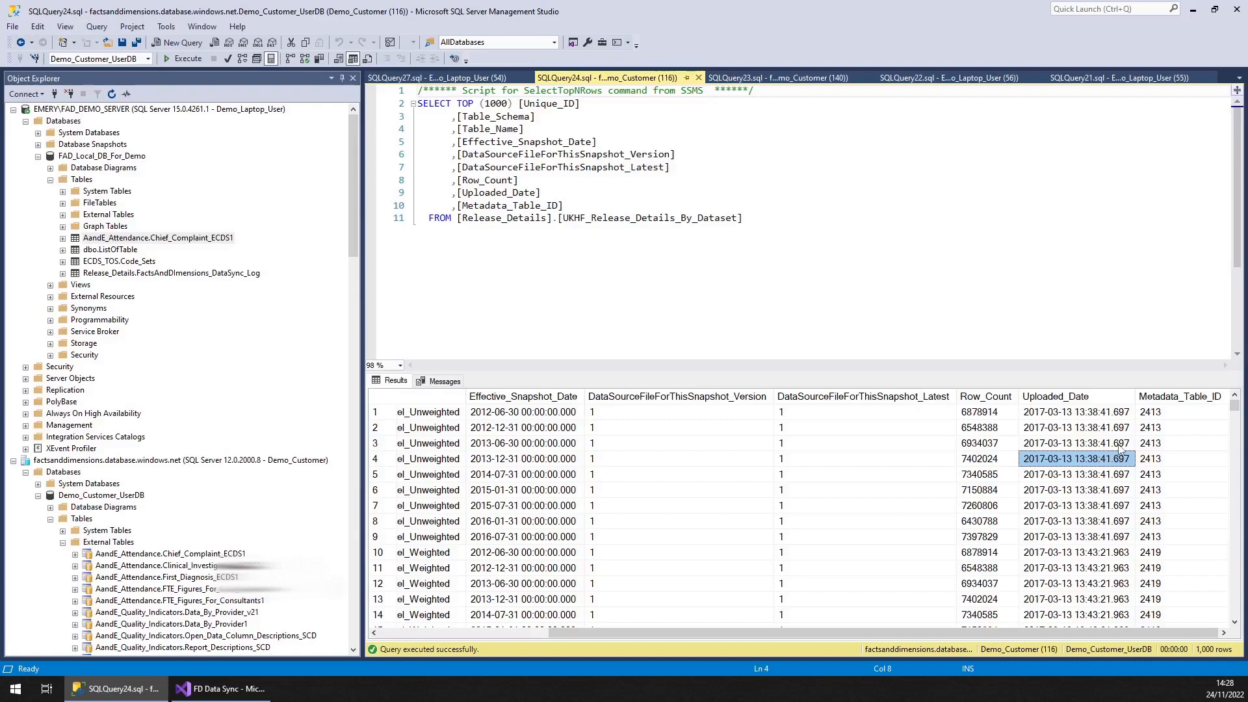
click(1068, 398)
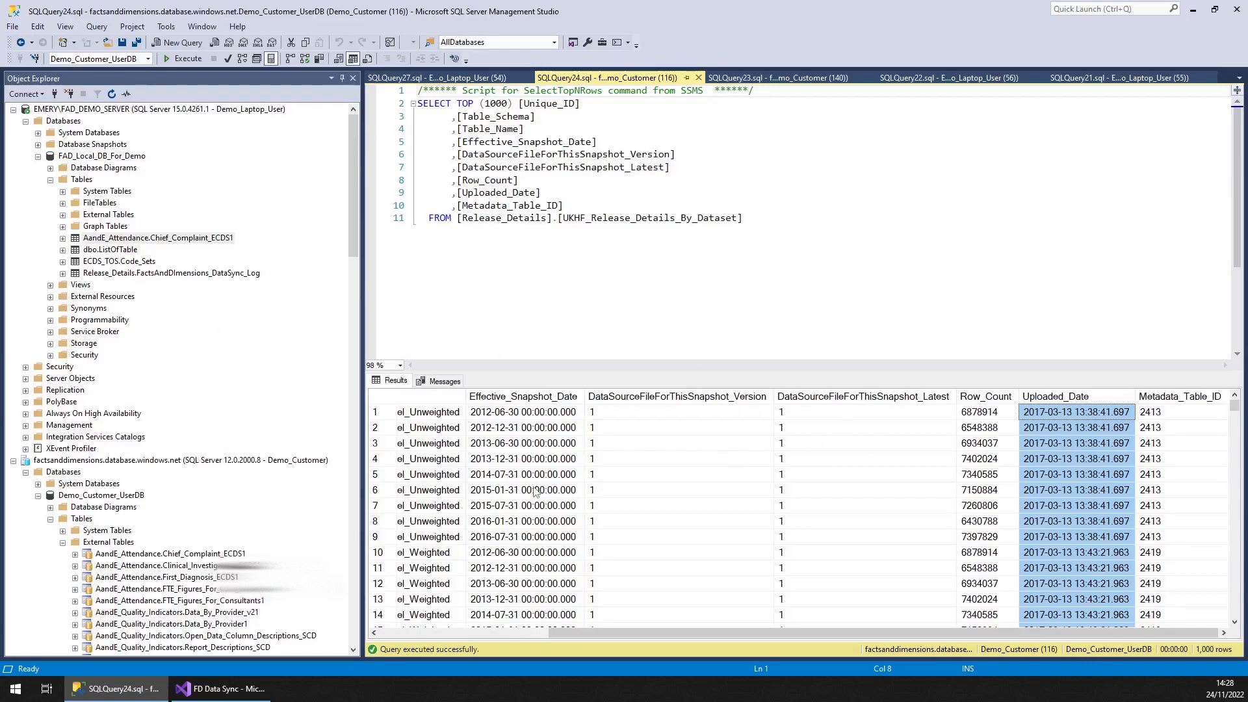
click(777, 78)
click(913, 79)
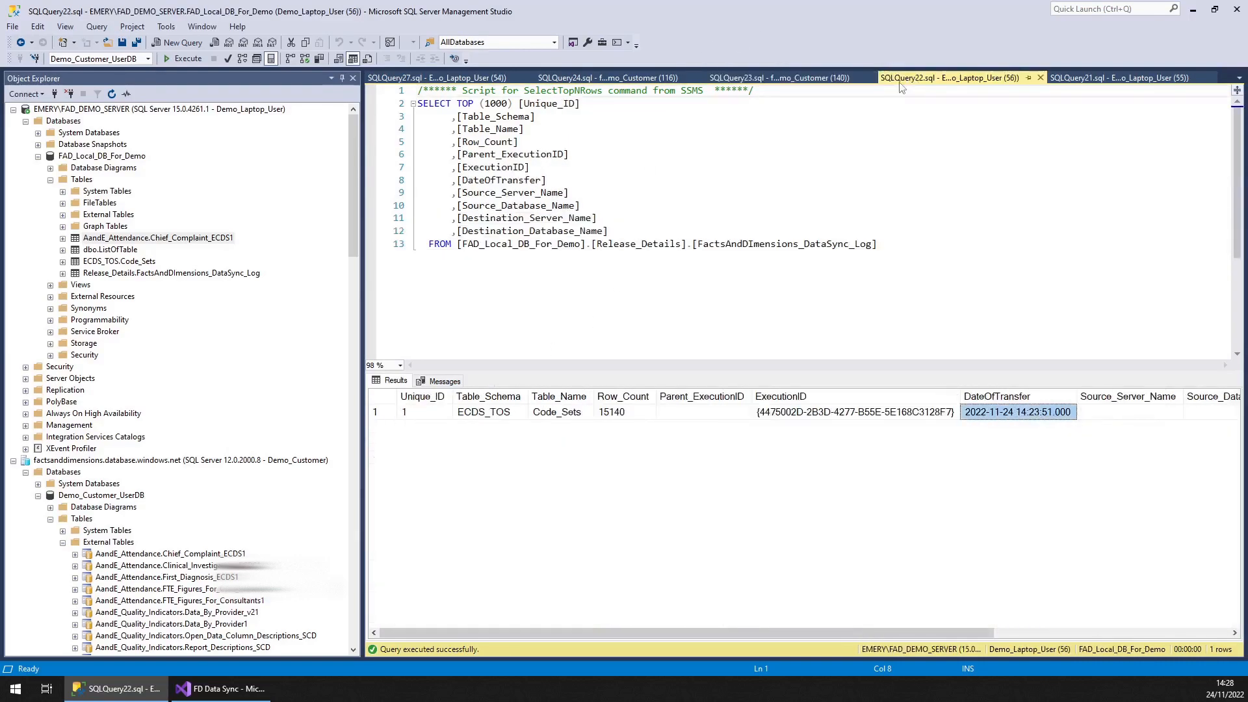
right_click(103, 251)
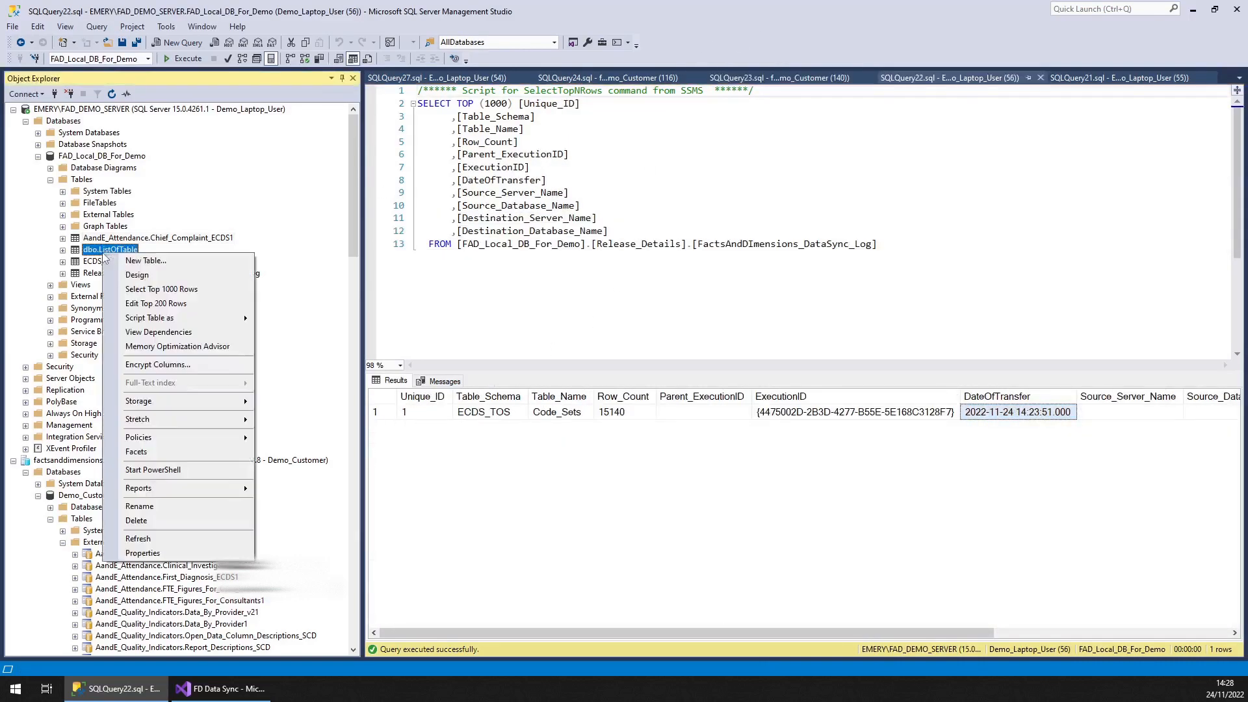
click(148, 290)
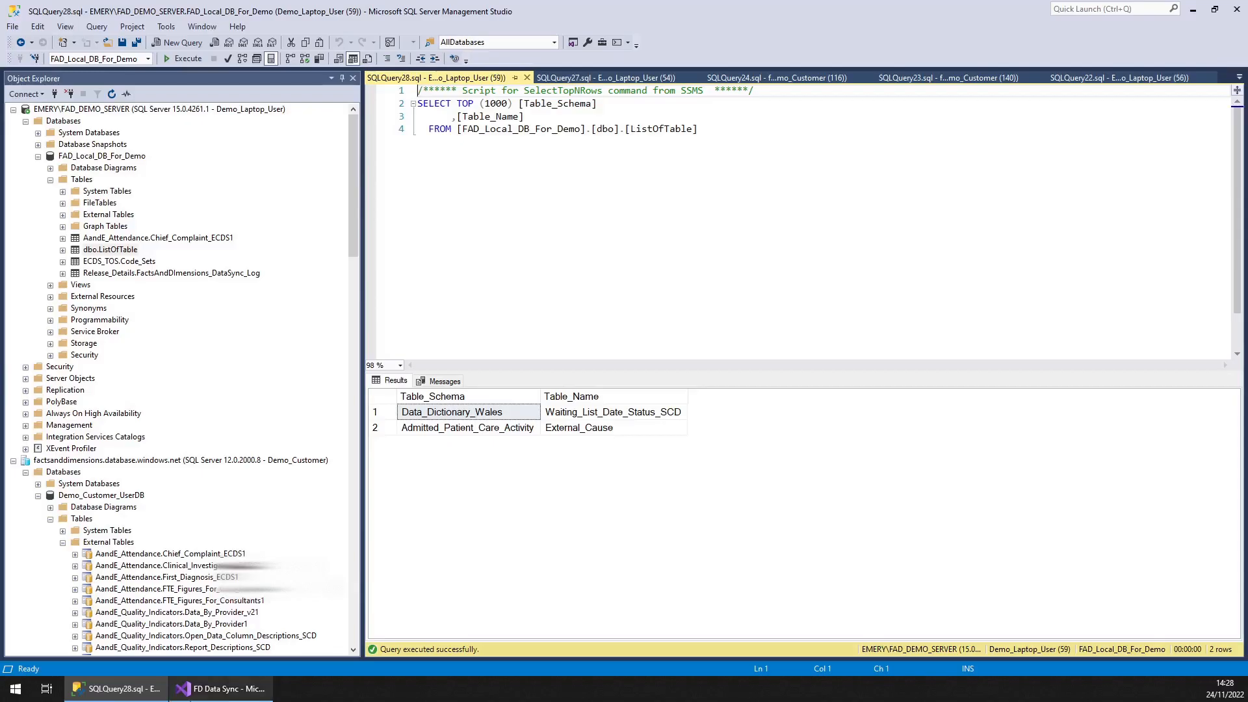
Return to the SSIS package and move the Execute Package Task lower on the control flow canvas
click(221, 689)
click(215, 57)
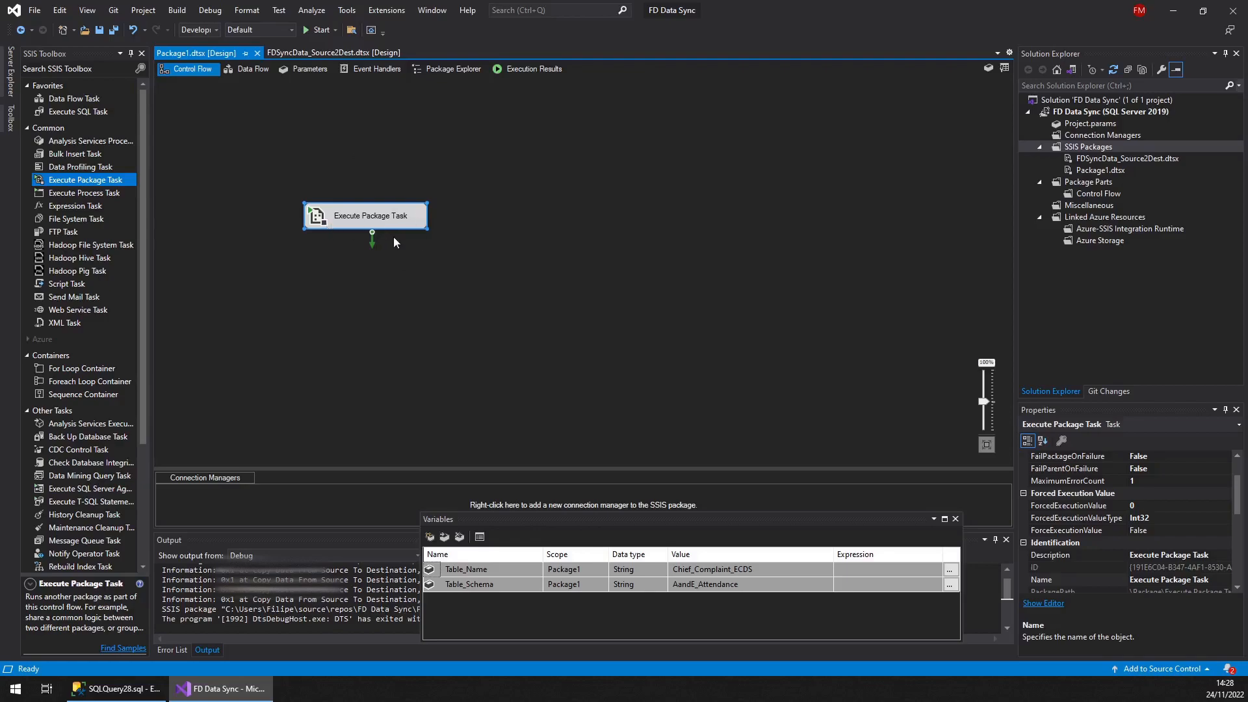
click(141, 253)
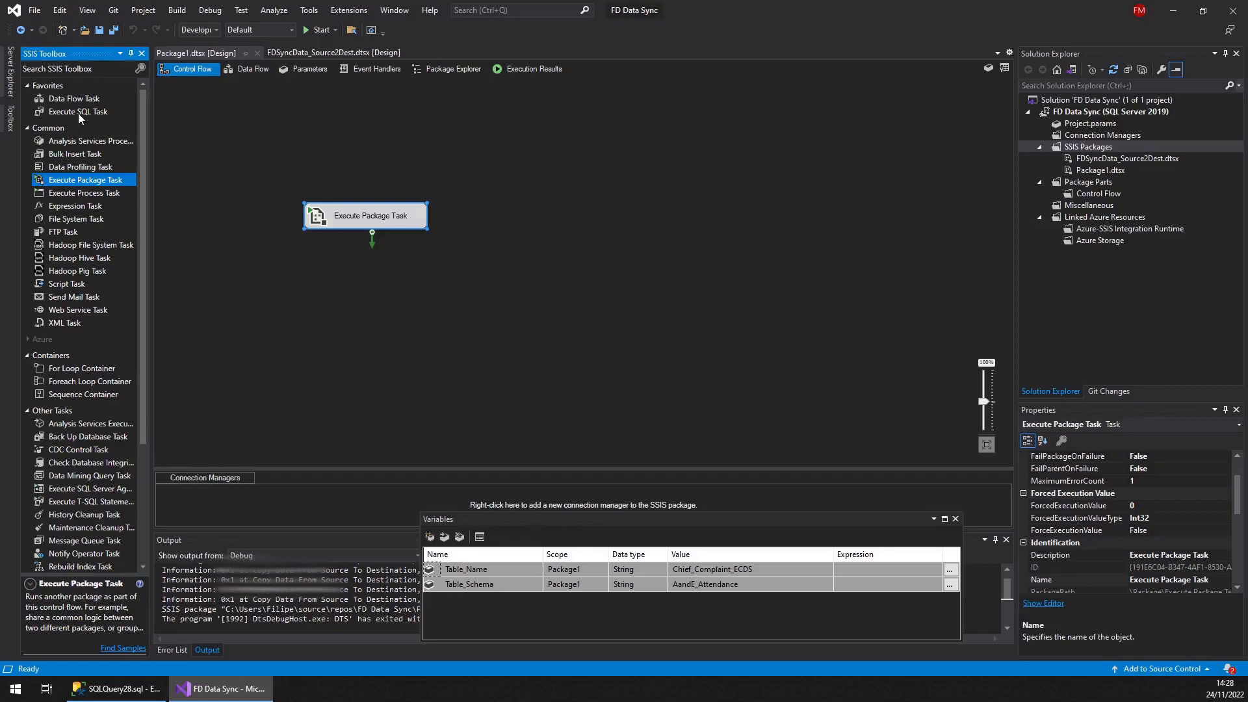
drag(142, 220, 141, 385)
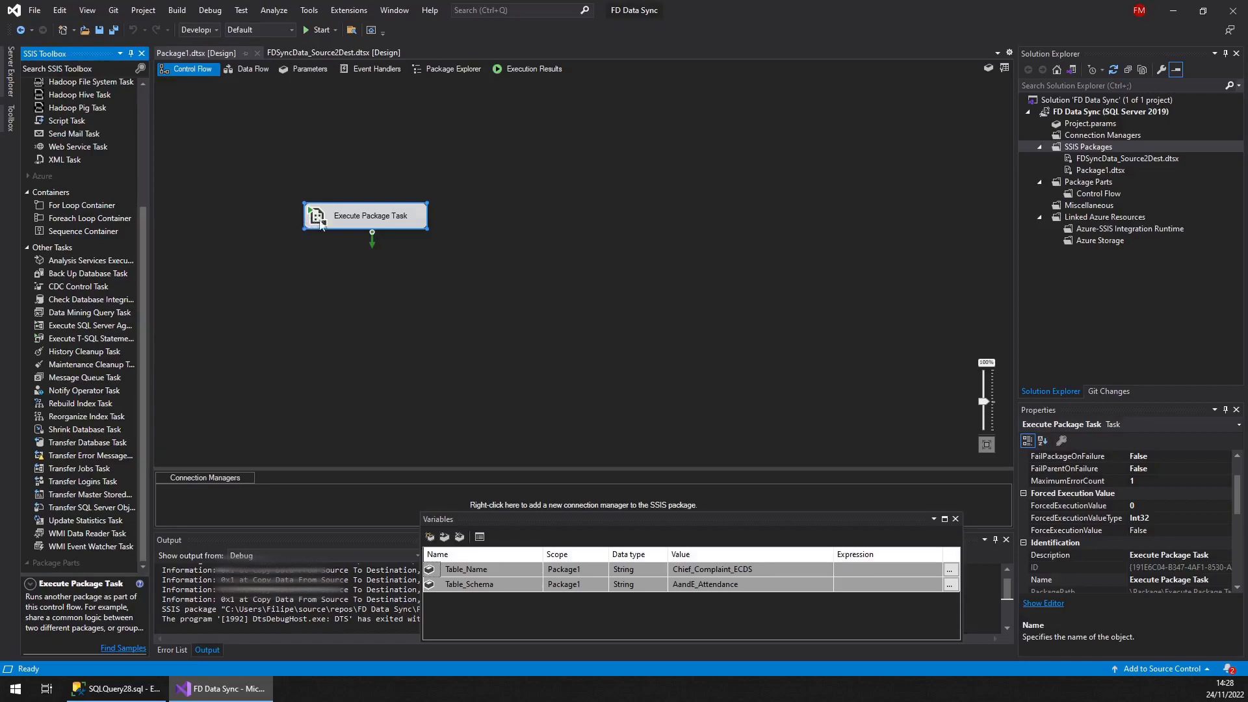
drag(323, 217, 322, 285)
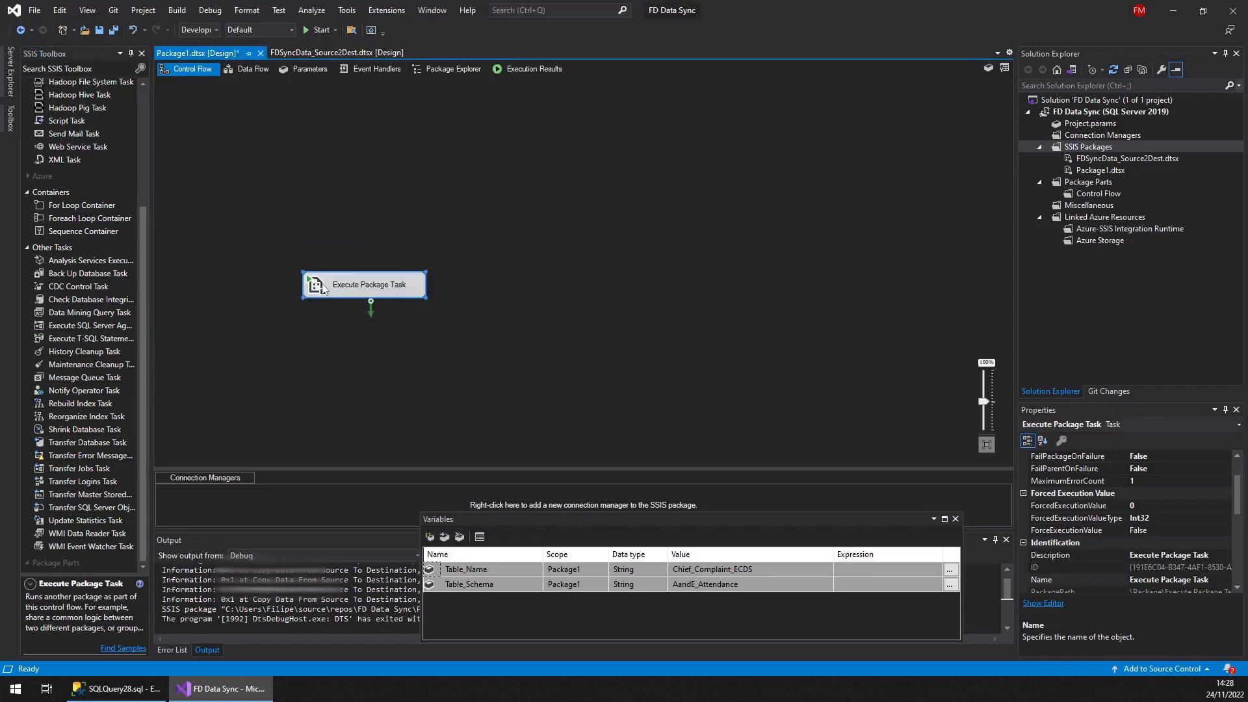
Add an Object variable named ListOfTables to the package
click(465, 599)
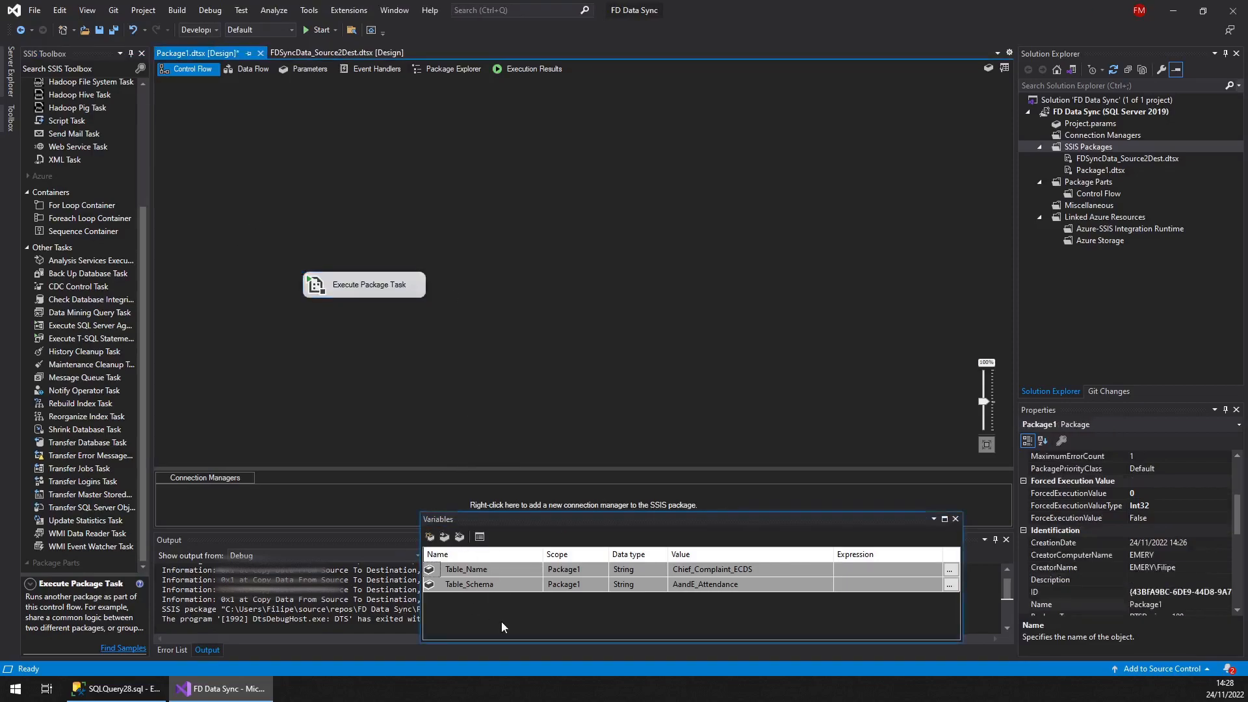
click(432, 537)
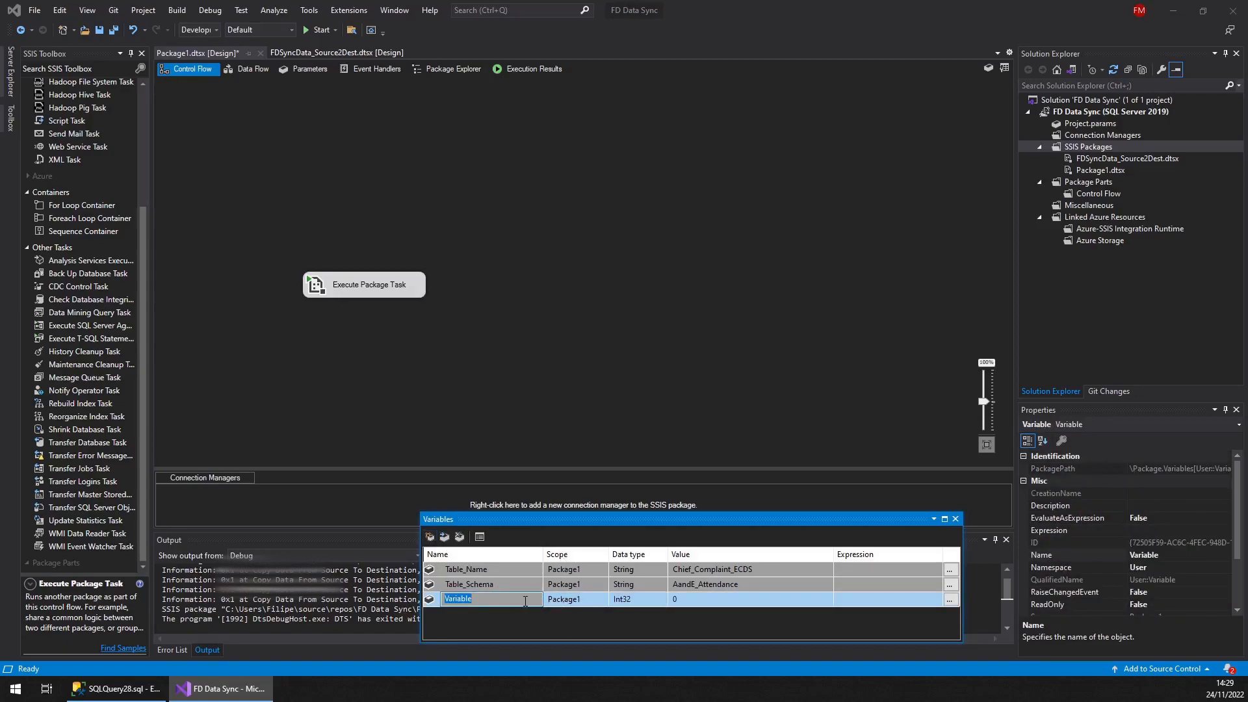
text(ListOfTables)
key(Tab)
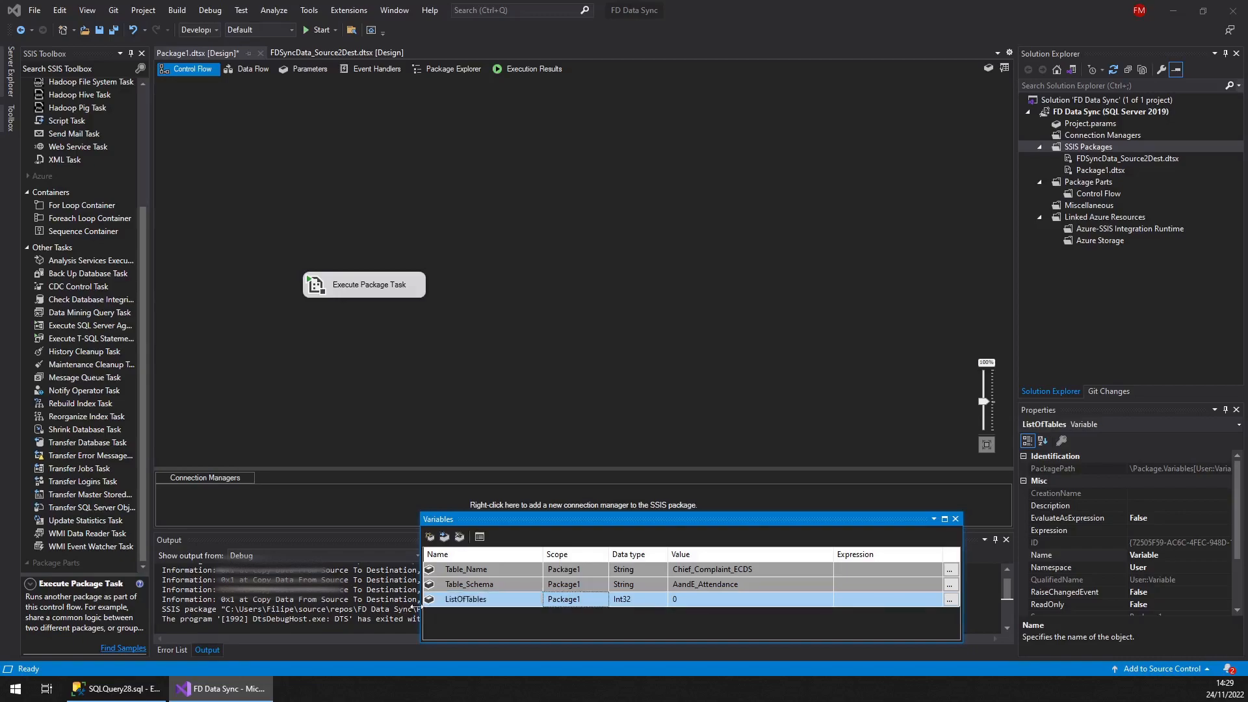
click(498, 388)
Add a Foreach Loop Container to the control flow and move the Execute Package Task inside it
click(144, 289)
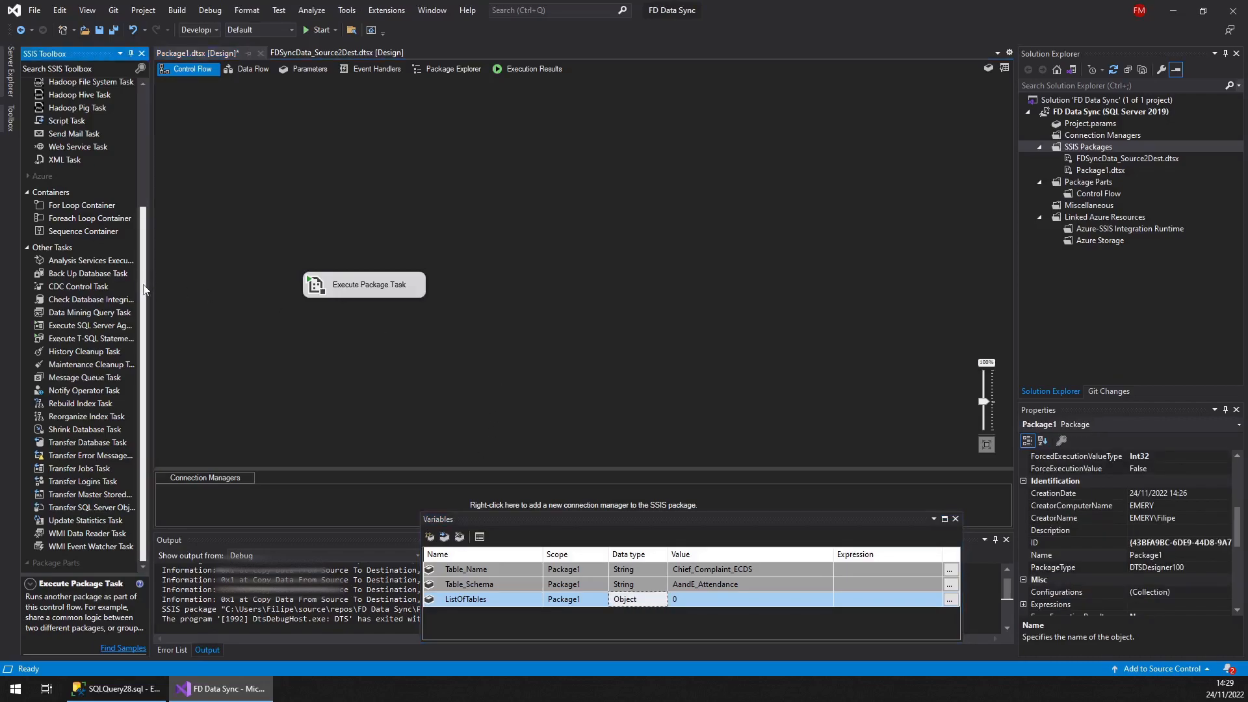
drag(99, 219, 389, 188)
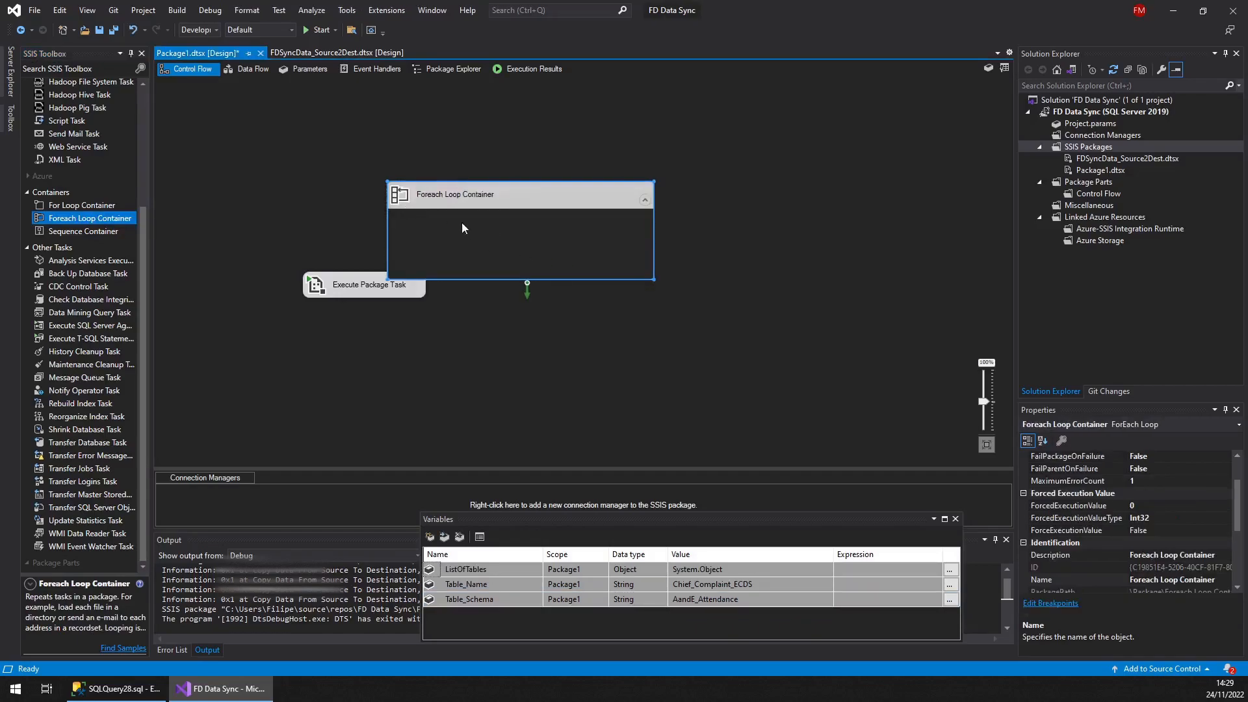
drag(327, 294, 502, 252)
Open the Foreach Loop editor and rename the container to For Each Table
double_click(455, 199)
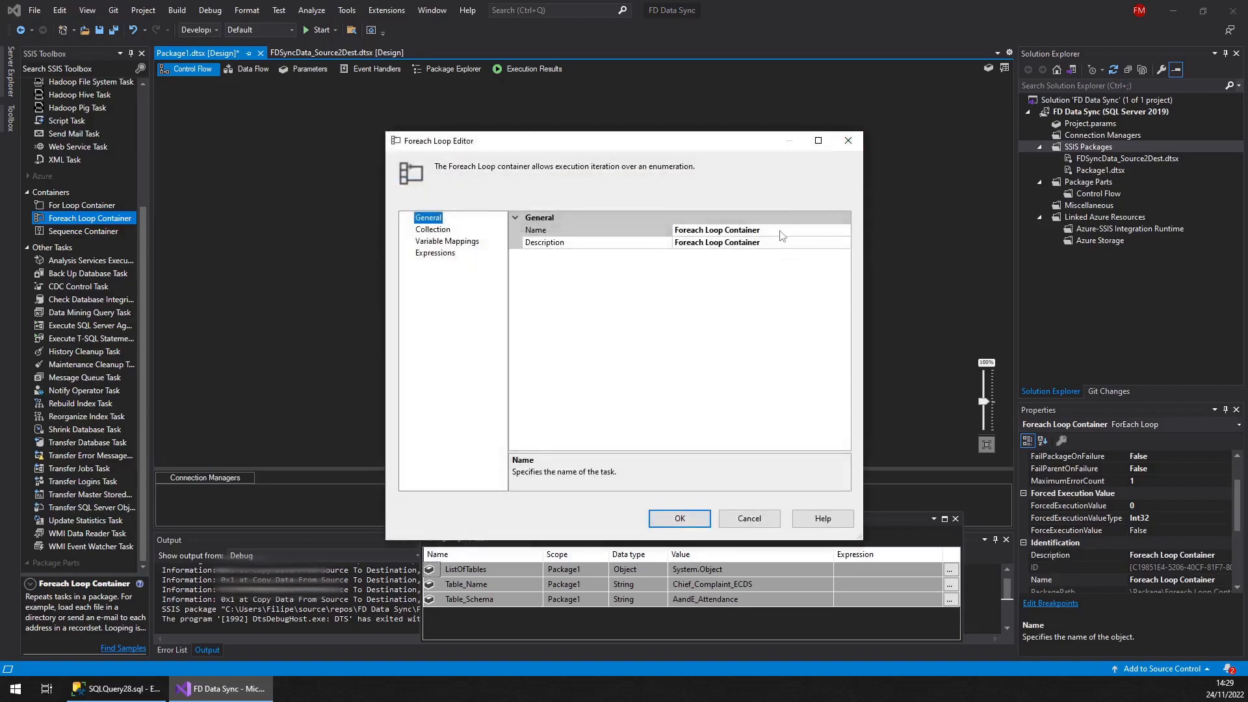
click(697, 231)
drag(771, 234, 605, 221)
text(For Each Table)
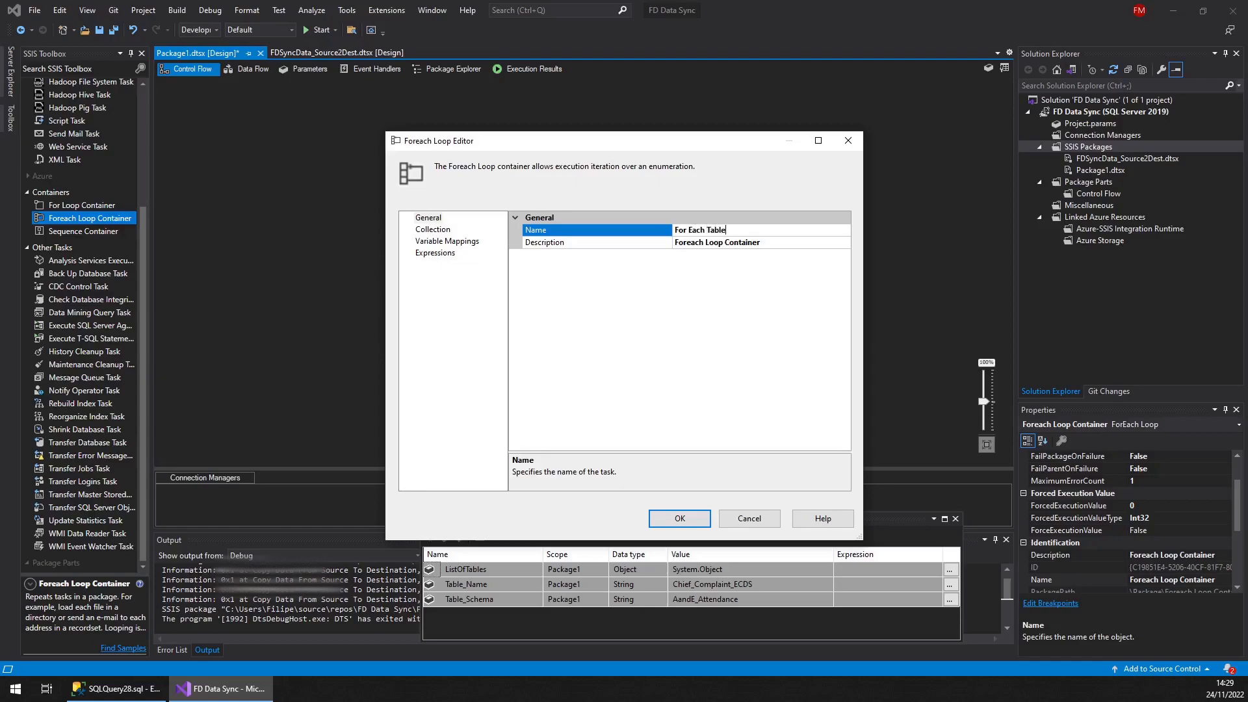
Close the Foreach Loop editor and move the For Each Table container lower on the canvas
click(432, 230)
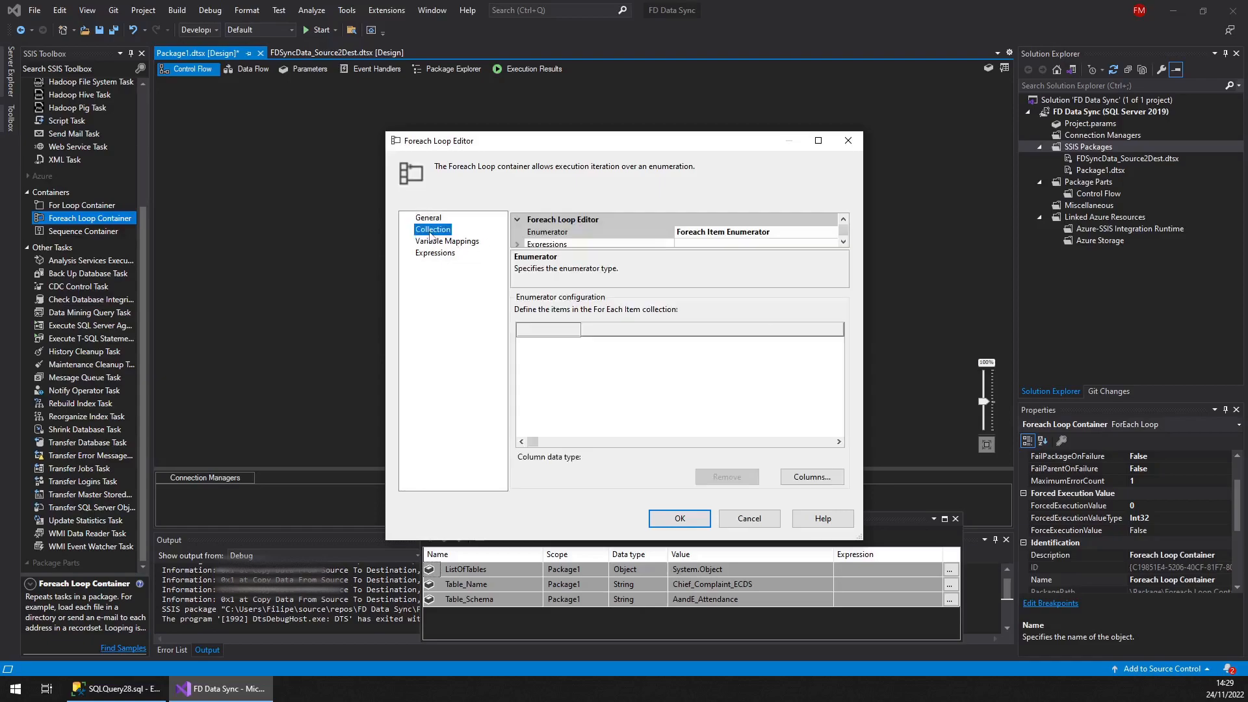
click(670, 515)
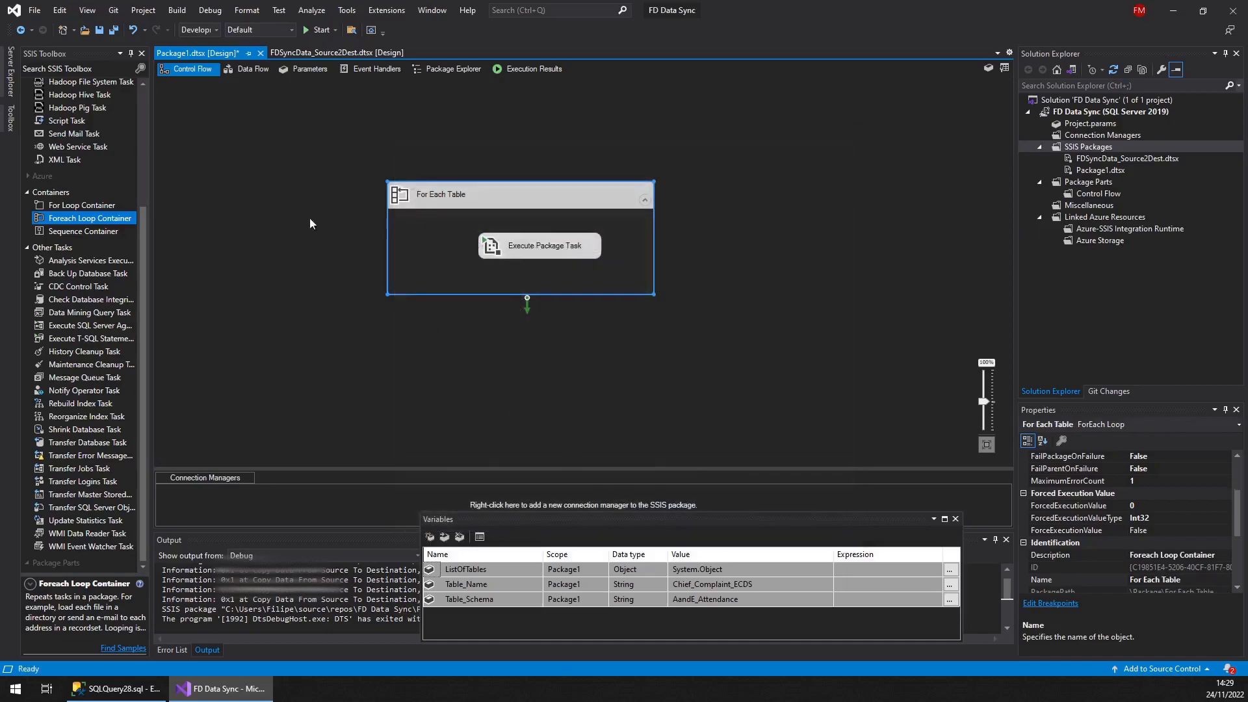
drag(460, 201, 441, 276)
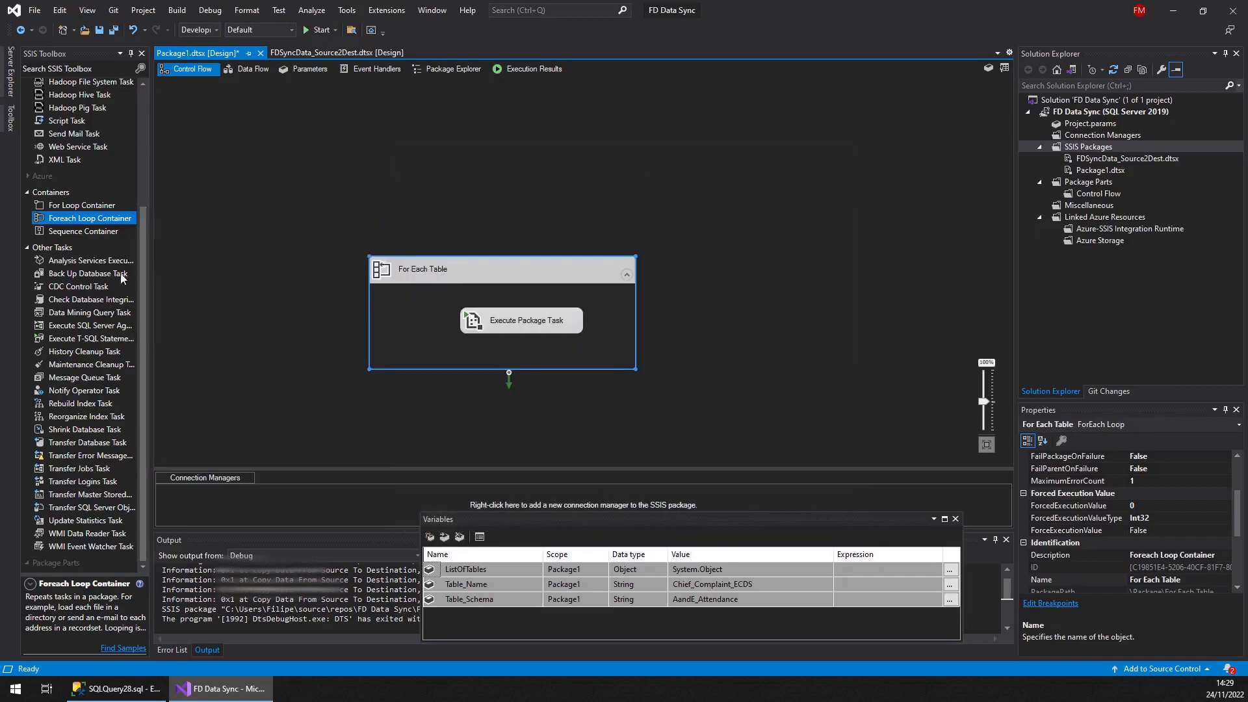
Add a Data Flow Task above the loop container and name it Fill ListOfTables Object
drag(142, 315, 131, 177)
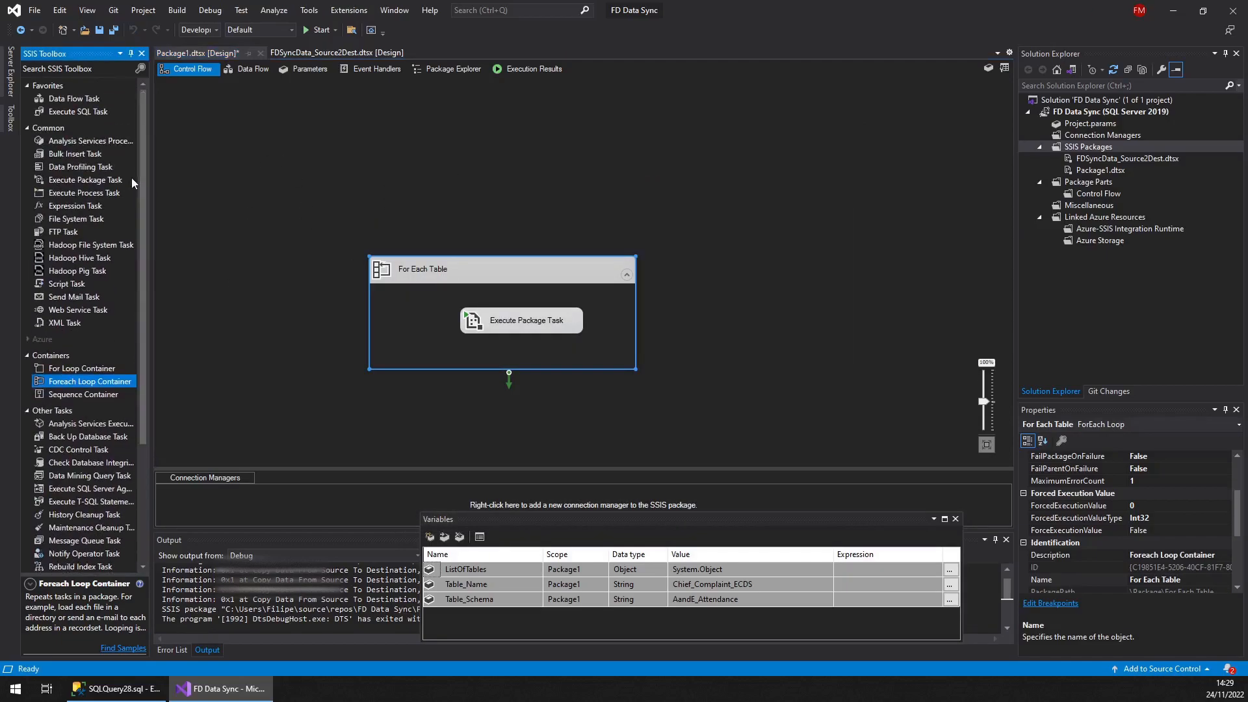
drag(65, 98, 436, 159)
click(479, 168)
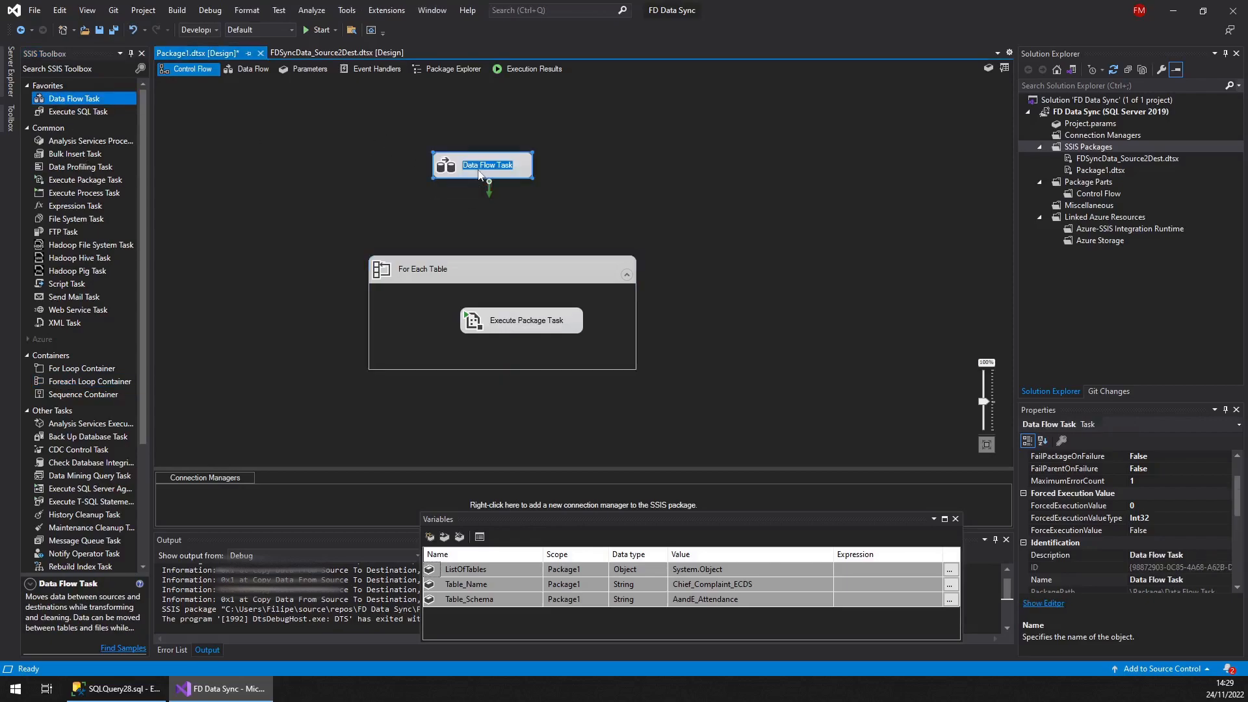
text(Fill)
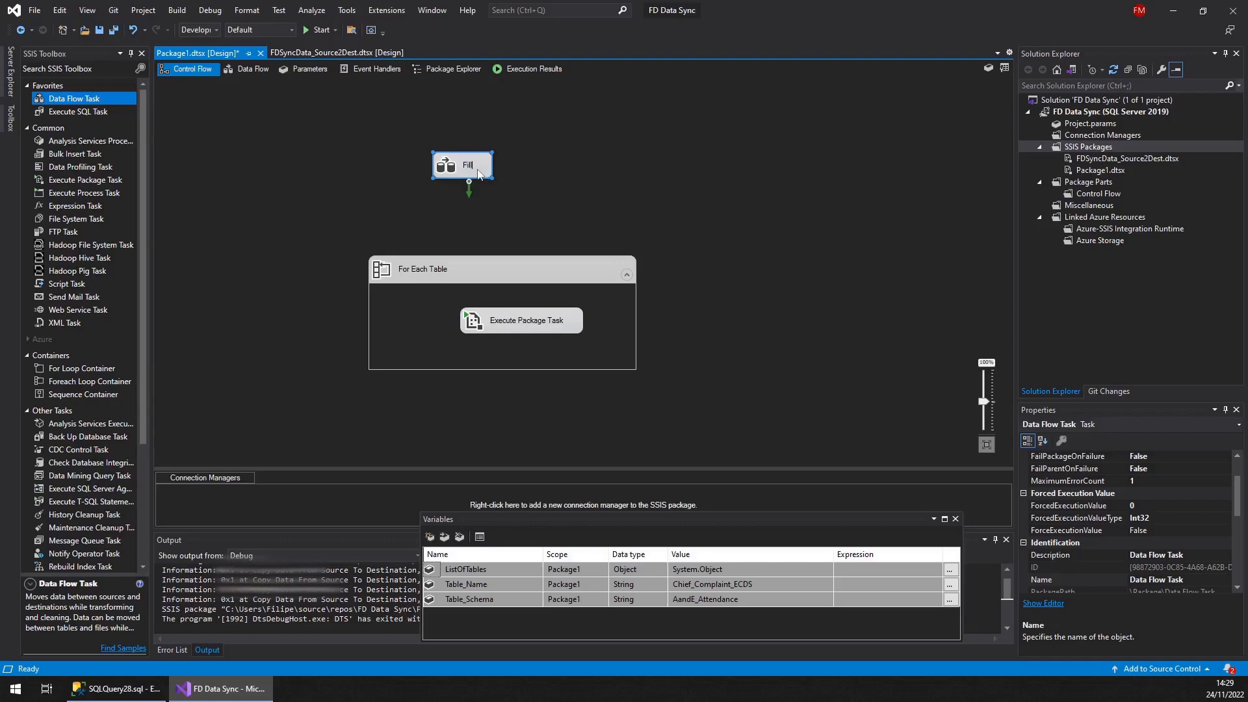
text( List)
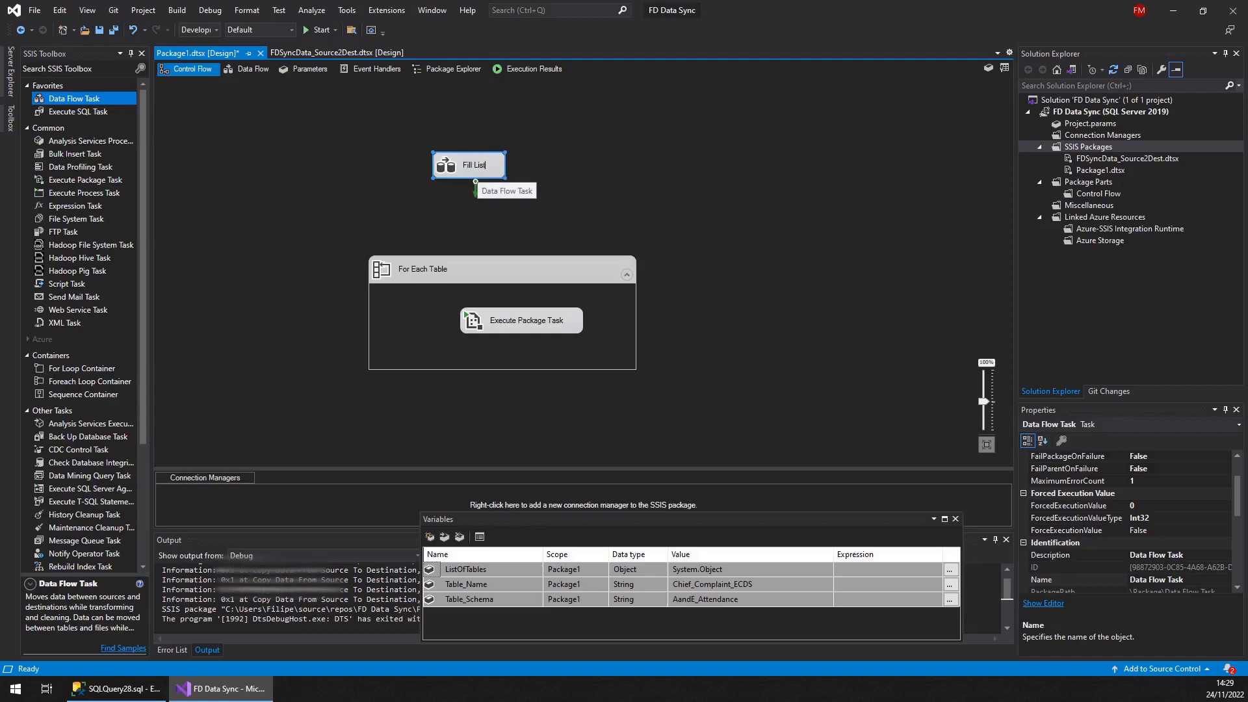
text(OfTables)
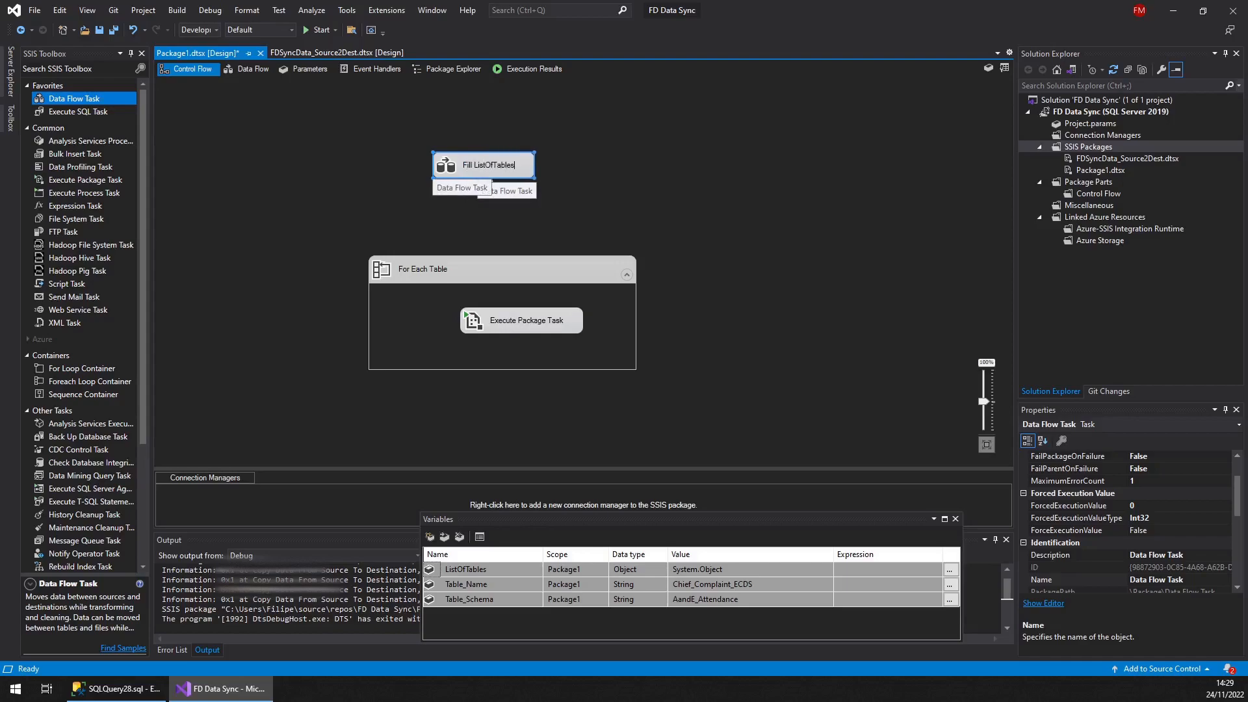
text( Object)
key(Return)
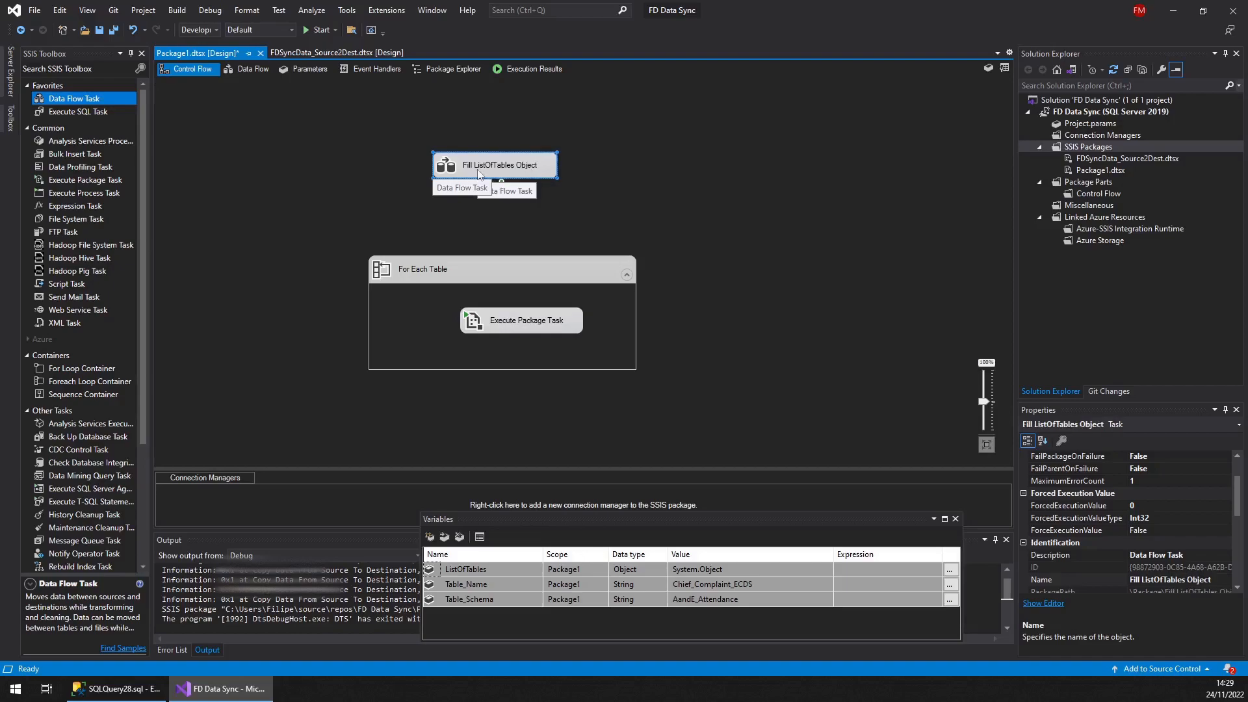
Open the Fill ListOfTables Object data flow and add an OLE DB Source to it
click(401, 185)
double_click(455, 166)
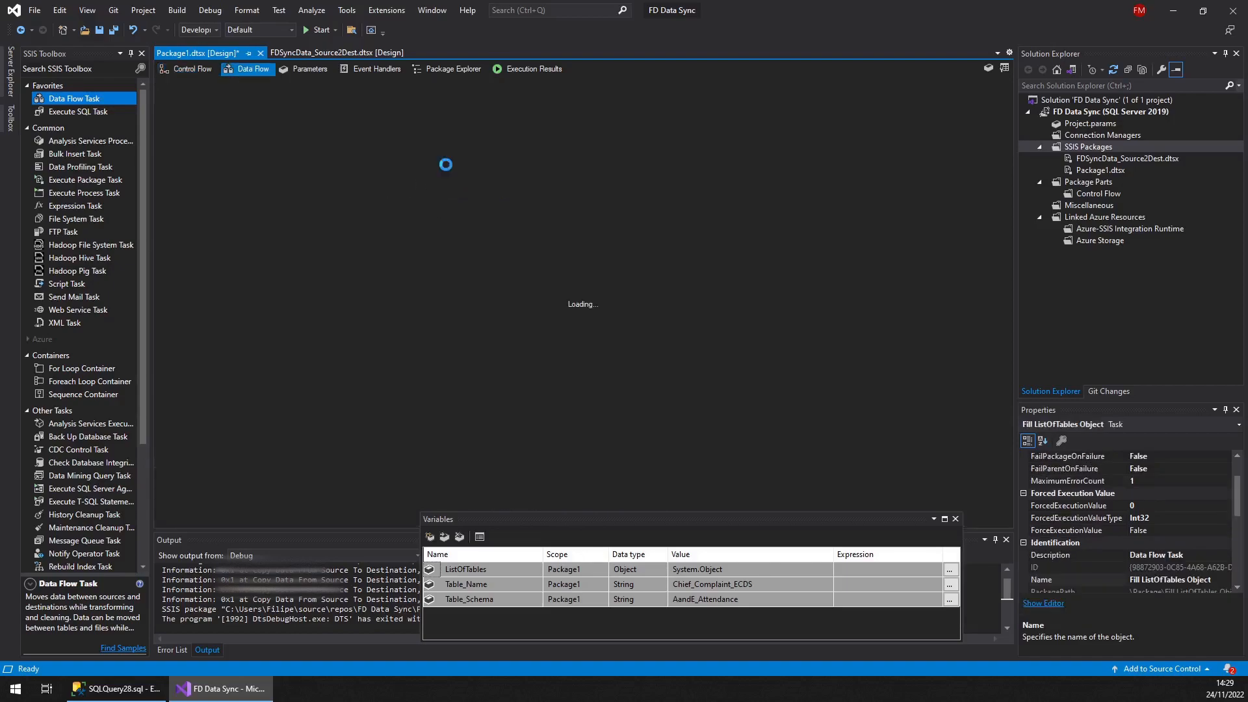
drag(142, 230, 158, 355)
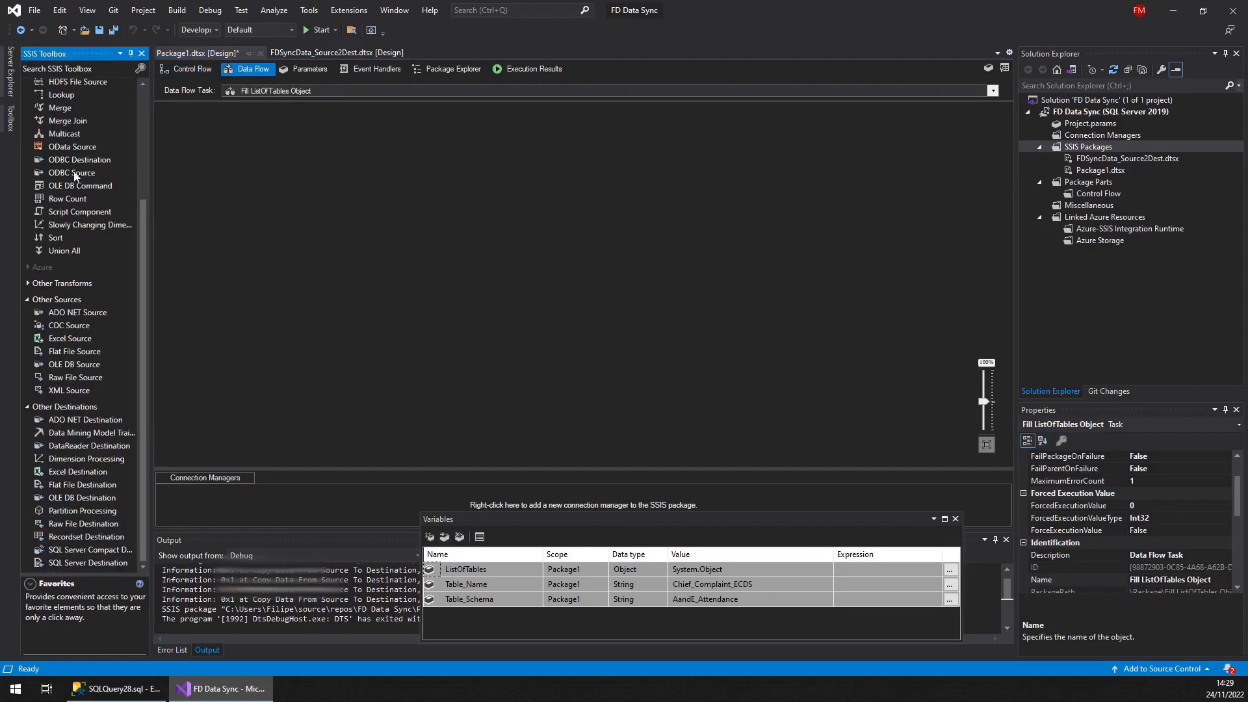
drag(69, 366, 318, 209)
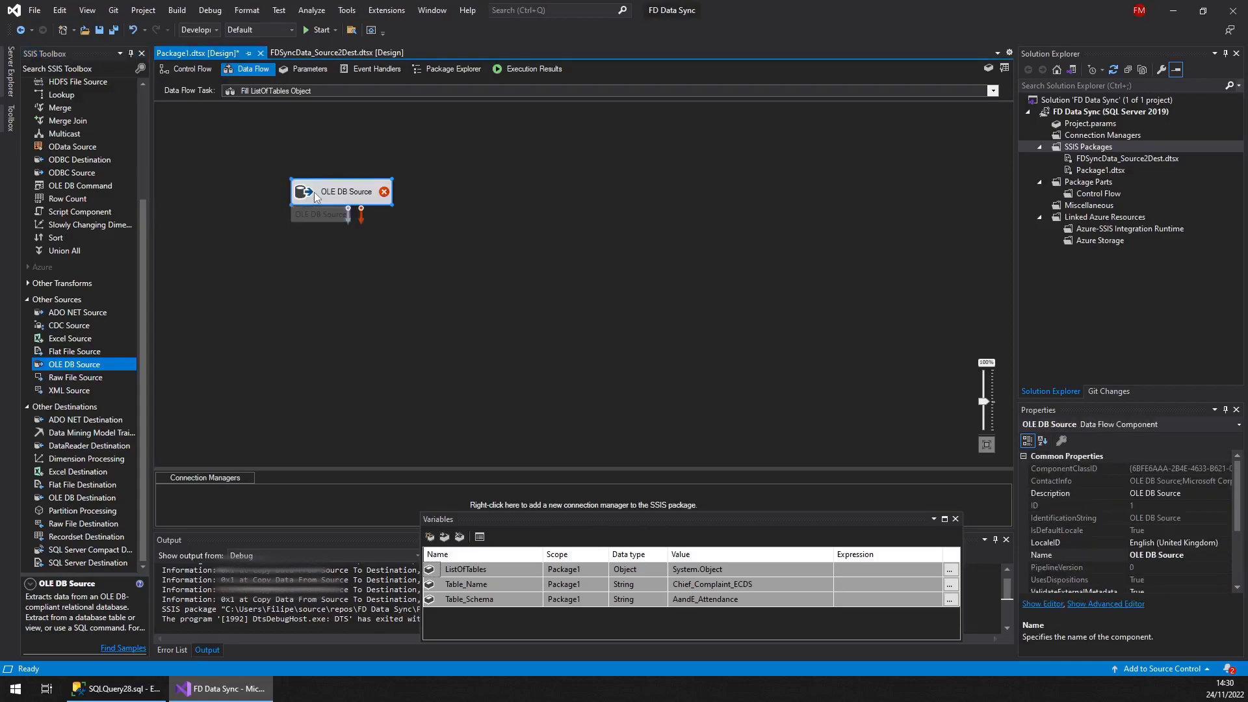
Set the OLE DB Source's connection manager to the existing FAD_Local_DB_For_Demo data connection
double_click(315, 192)
click(854, 278)
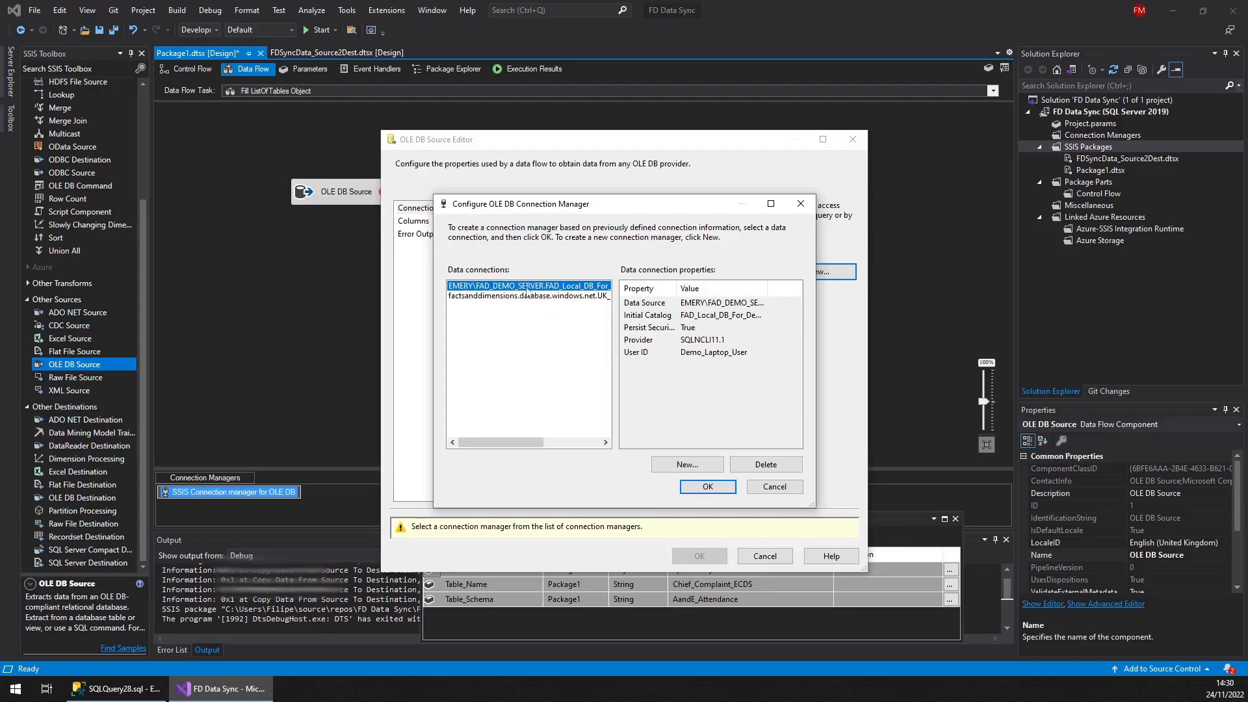
click(679, 466)
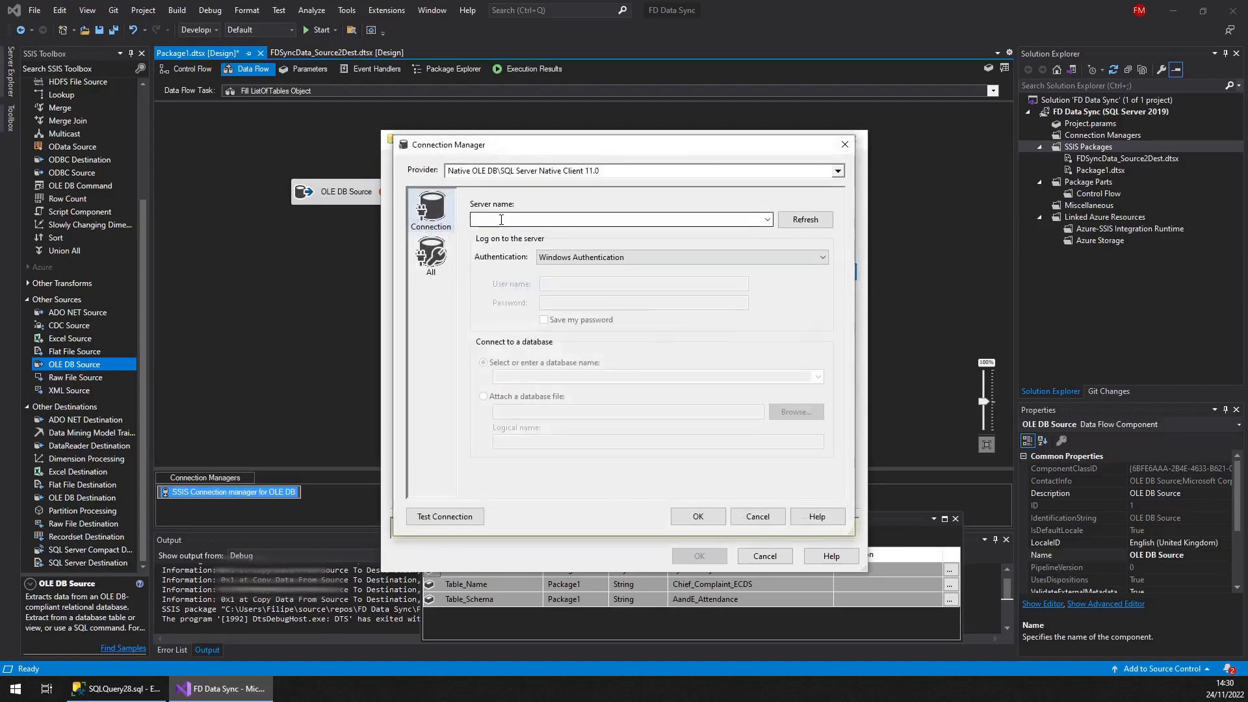
click(774, 518)
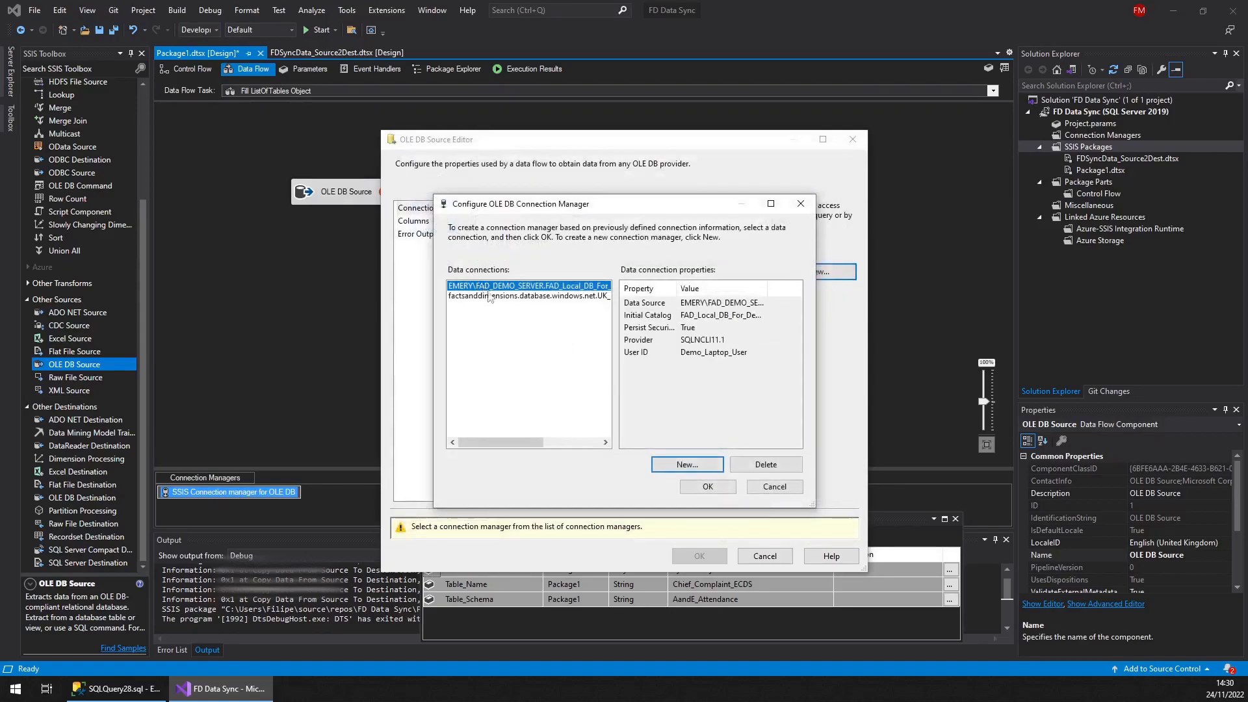
click(690, 486)
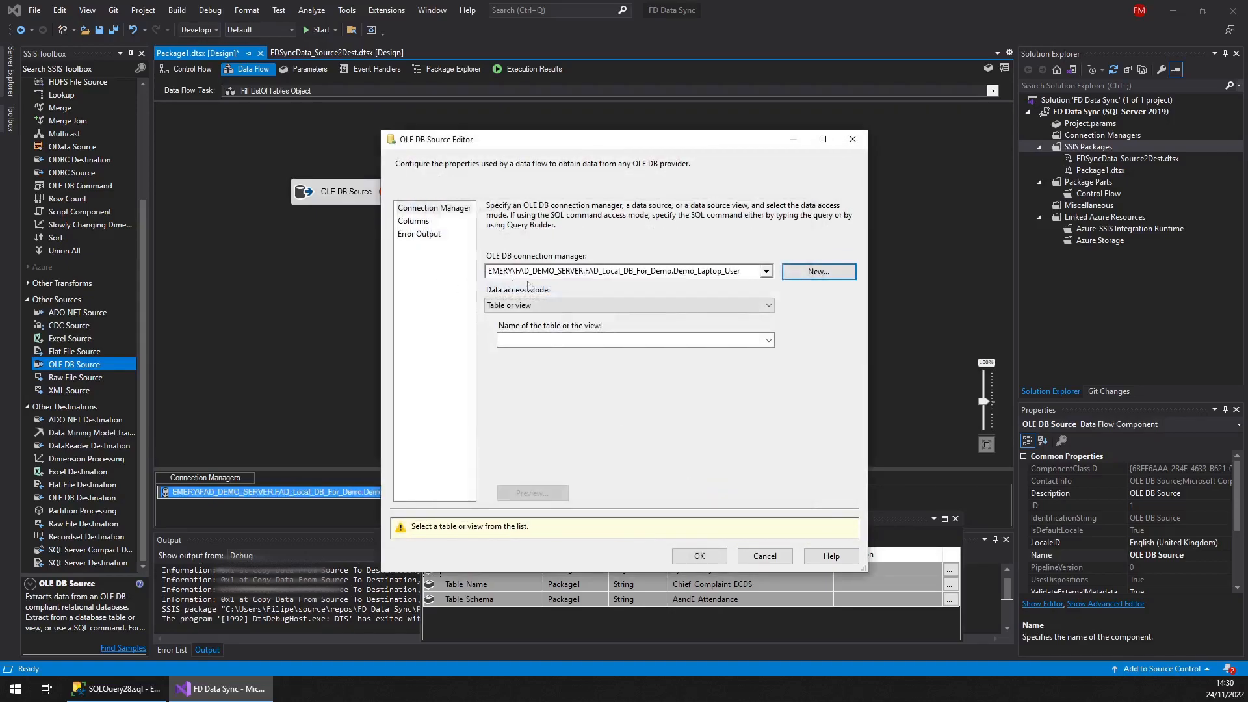
Set the OLE DB Source to read the [dbo].[ListOfTable] table, checking its query in SSMS, and confirm the editor
click(769, 341)
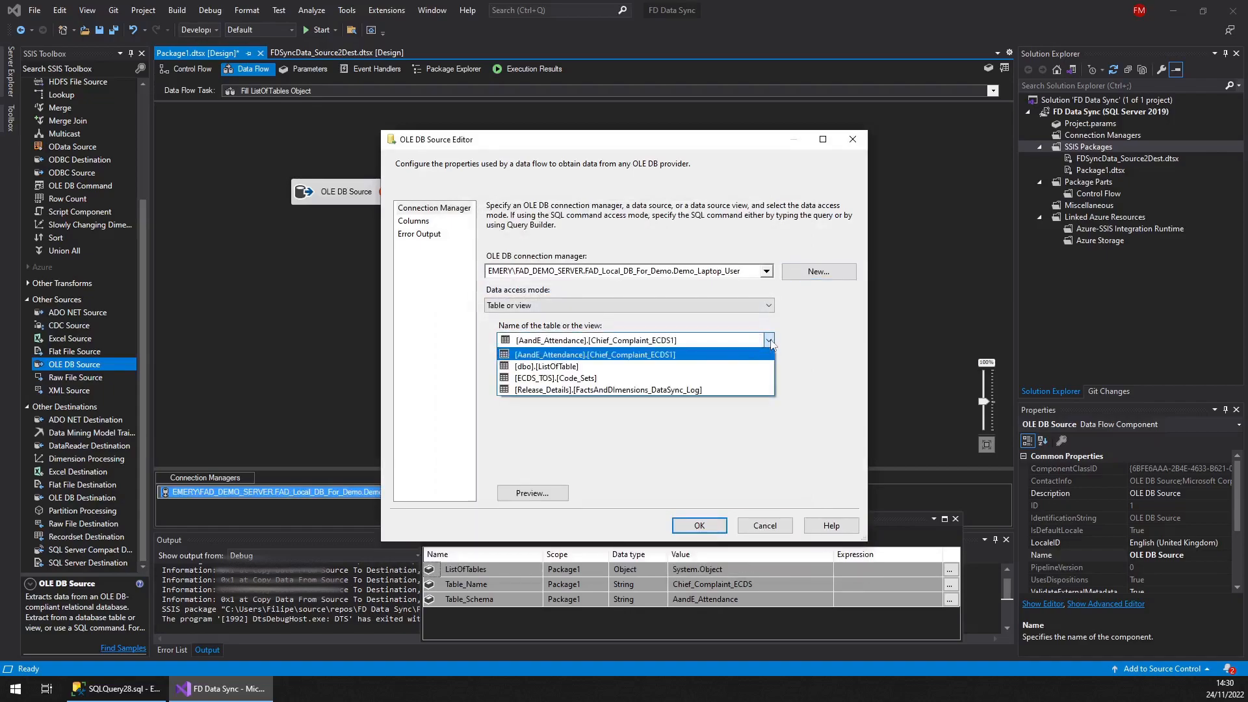
click(769, 342)
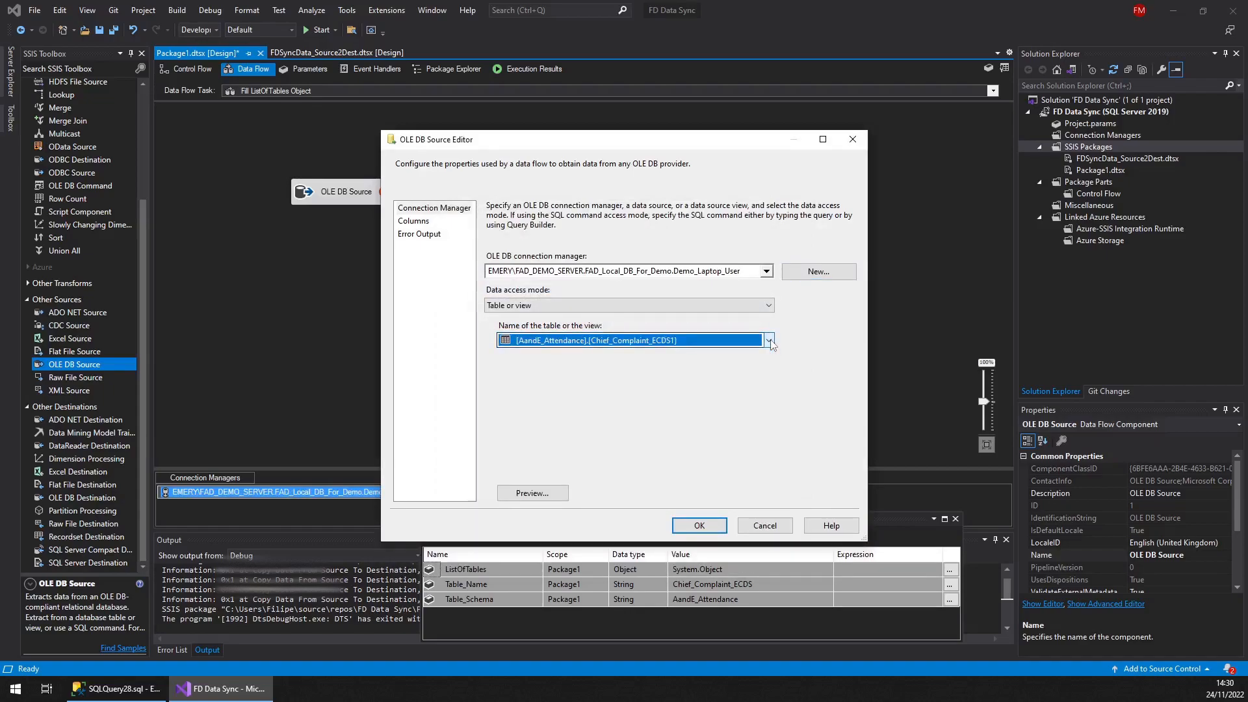
click(770, 342)
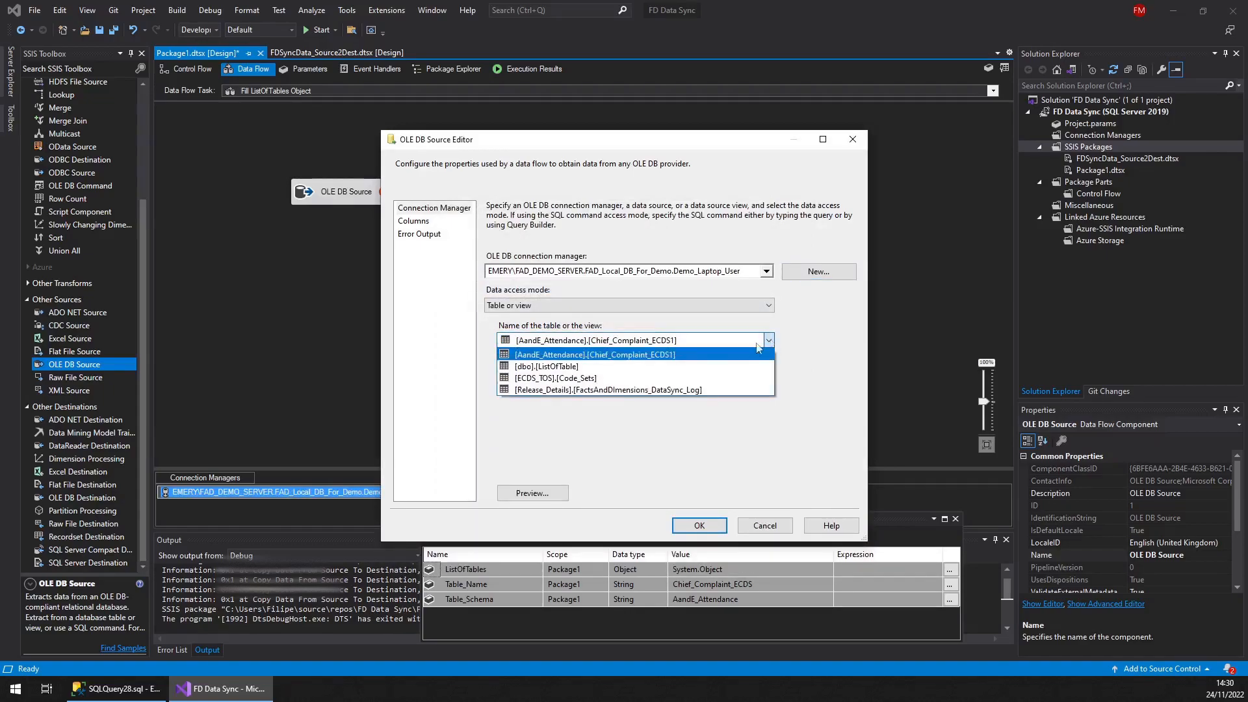
click(569, 368)
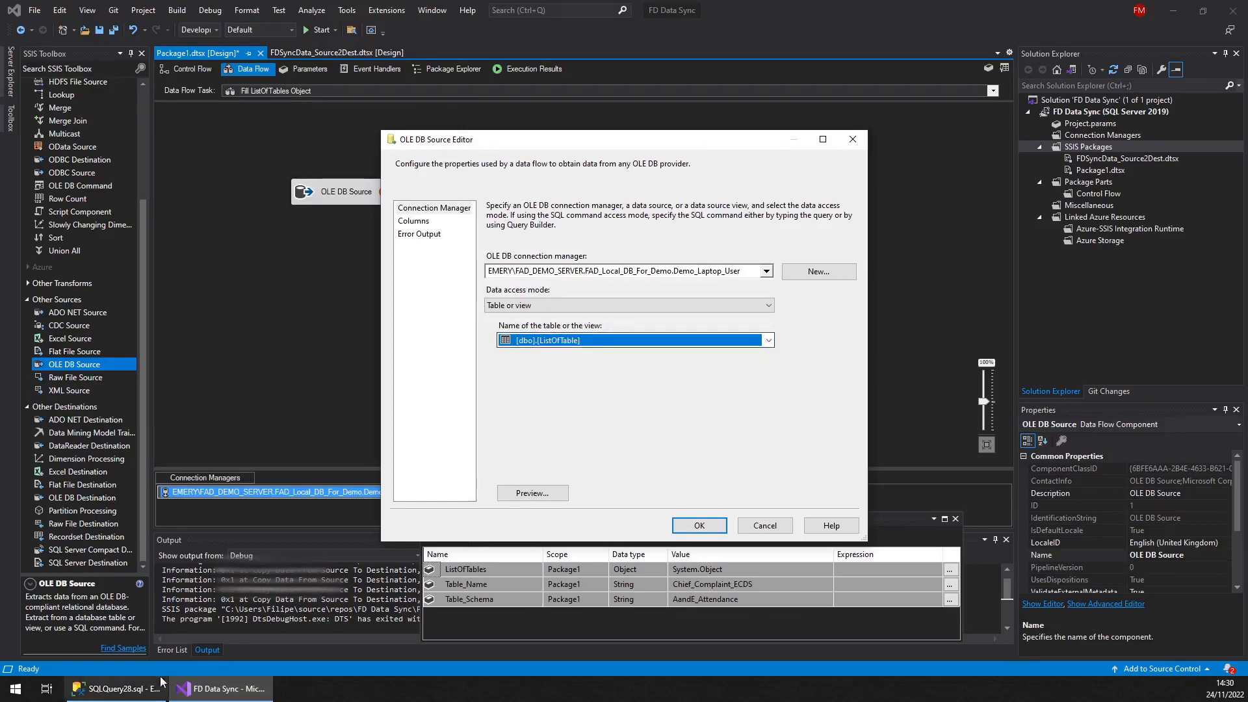
key(alt+Tab)
drag(729, 139, 414, 135)
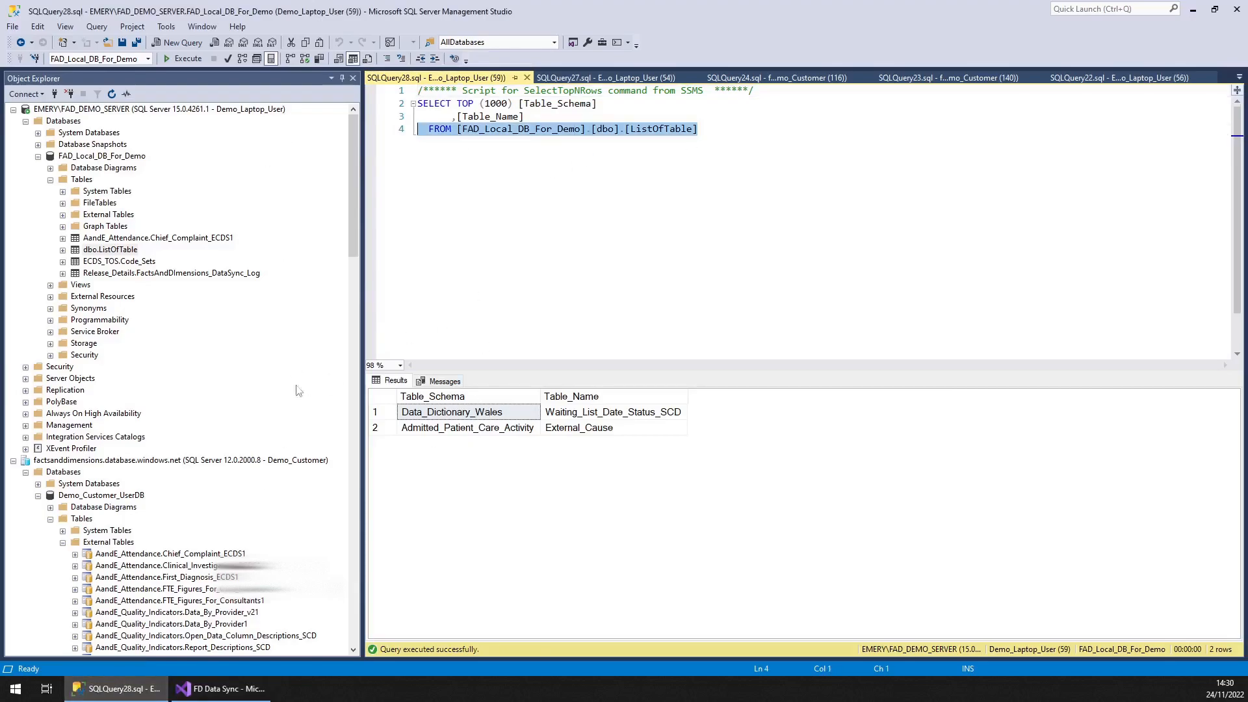
key(alt+Tab)
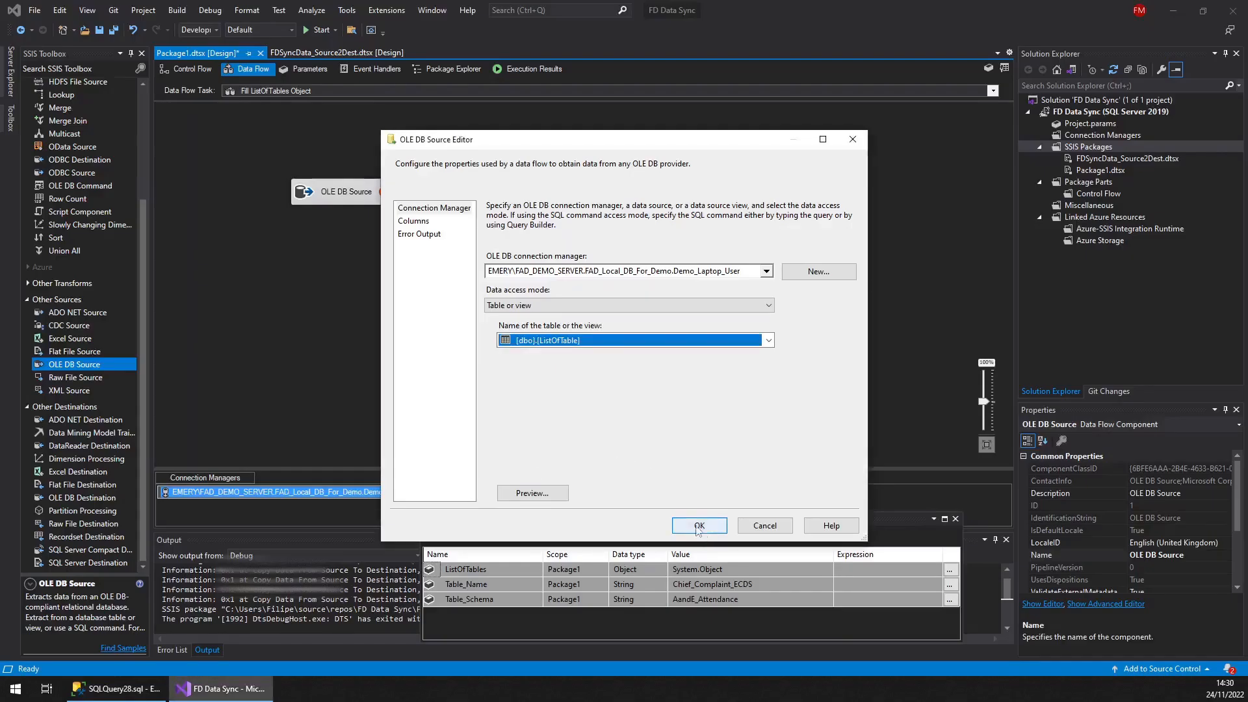
click(416, 222)
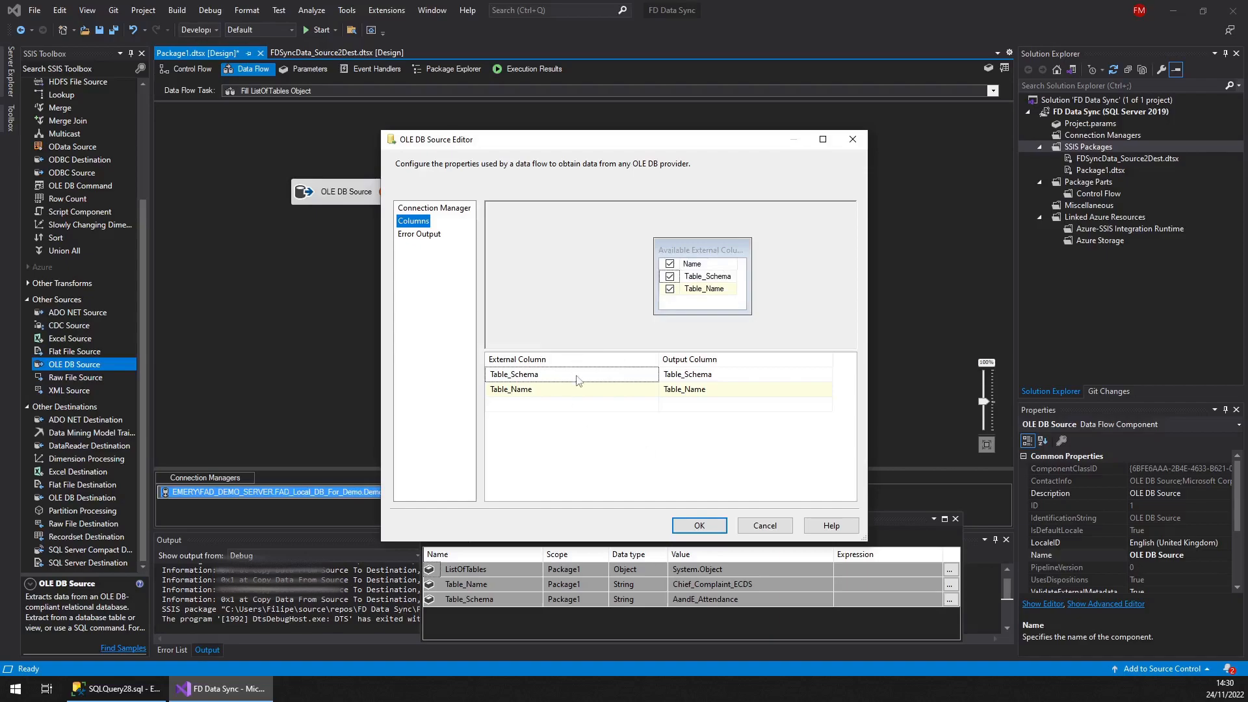
click(691, 526)
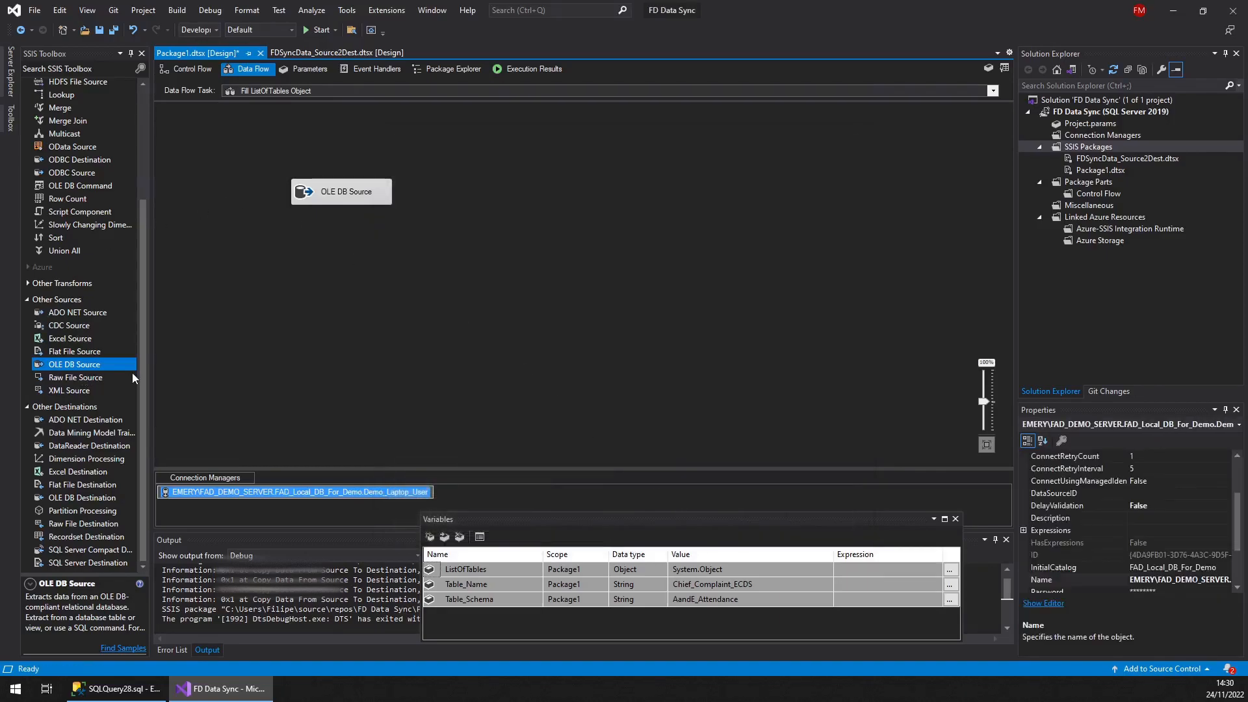
Add a Recordset Destination below the OLE DB Source and connect the source to it
drag(142, 378, 158, 505)
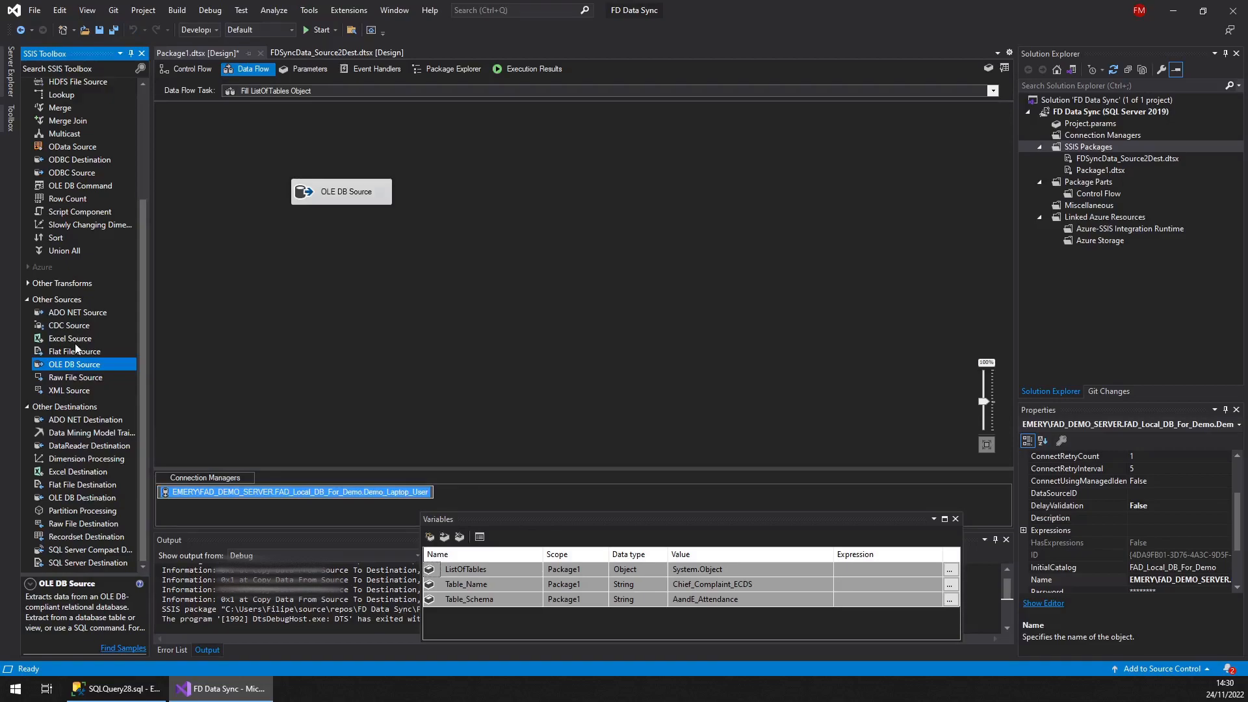
drag(79, 543, 390, 260)
click(309, 206)
Set the Recordset Destination's VariableName to User::ListOfTables and select all its input columns
double_click(358, 267)
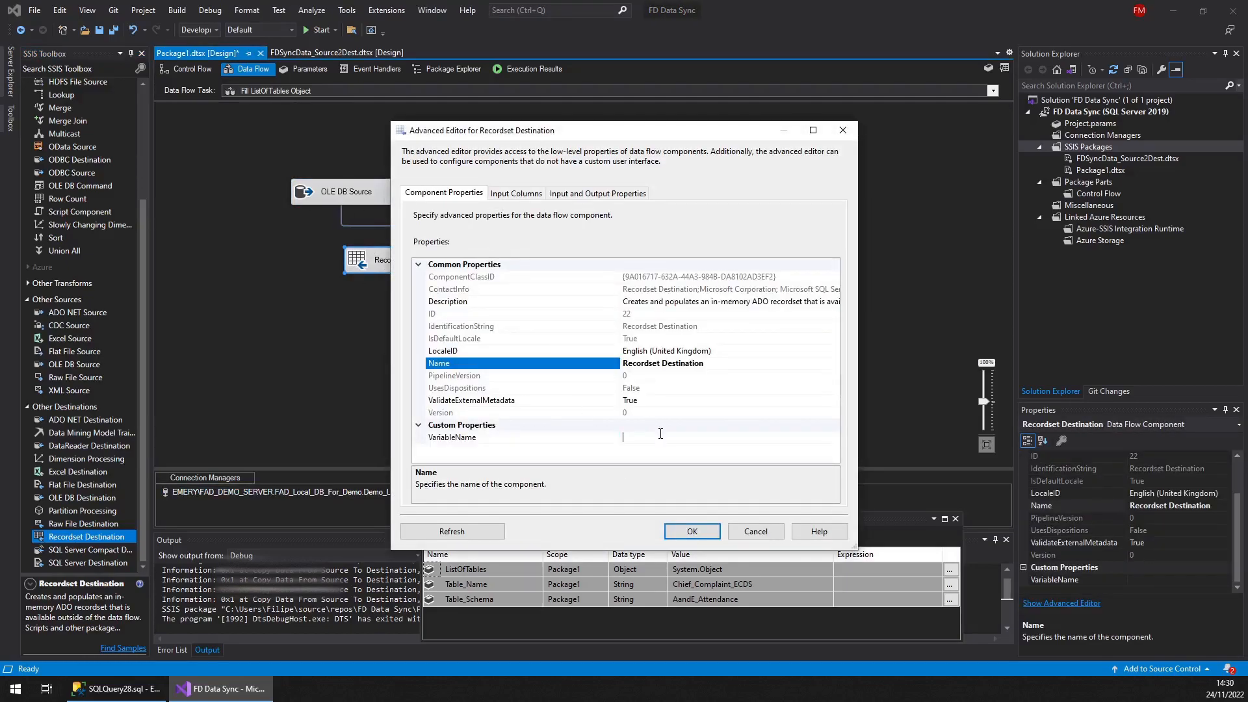
click(661, 436)
click(833, 438)
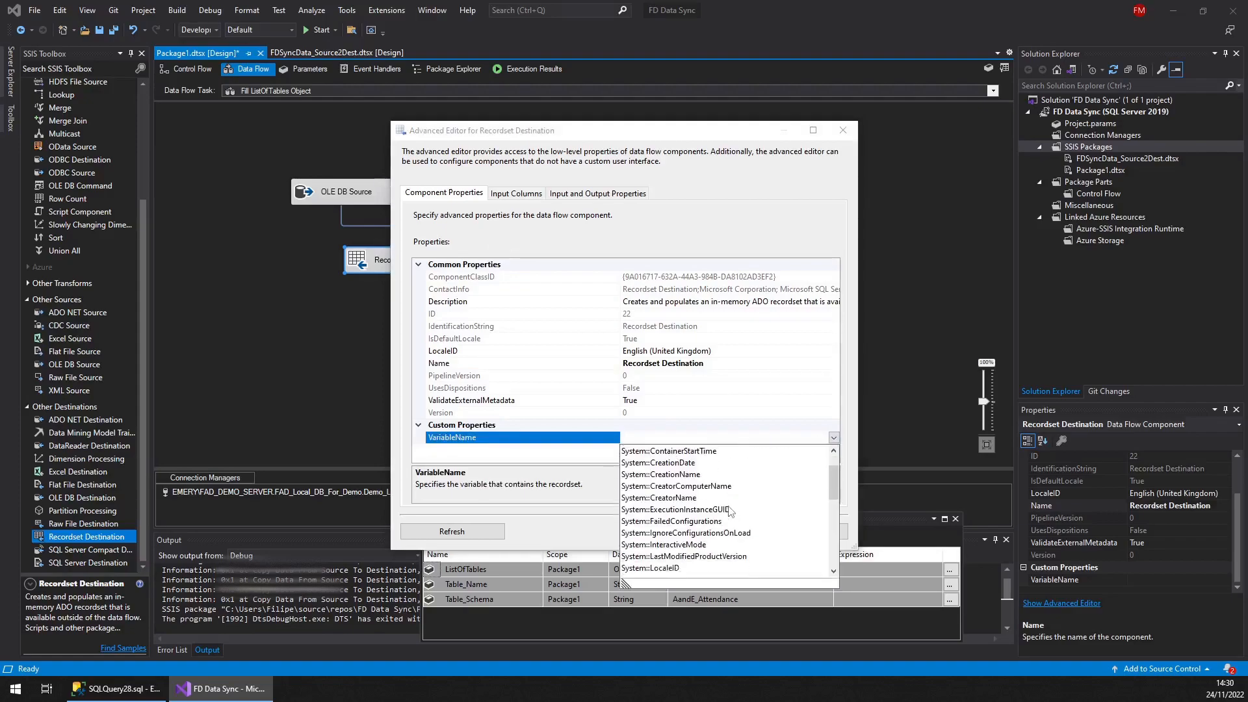
scroll(728, 510, down, 5)
click(653, 543)
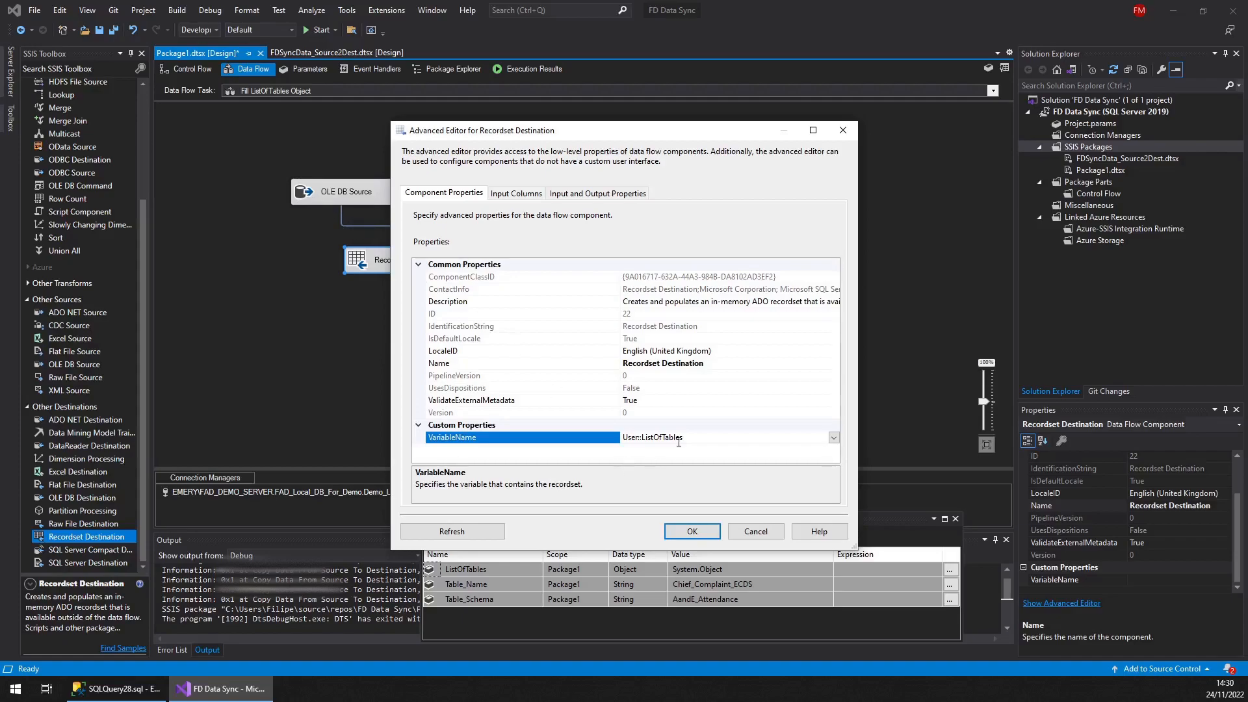
click(521, 194)
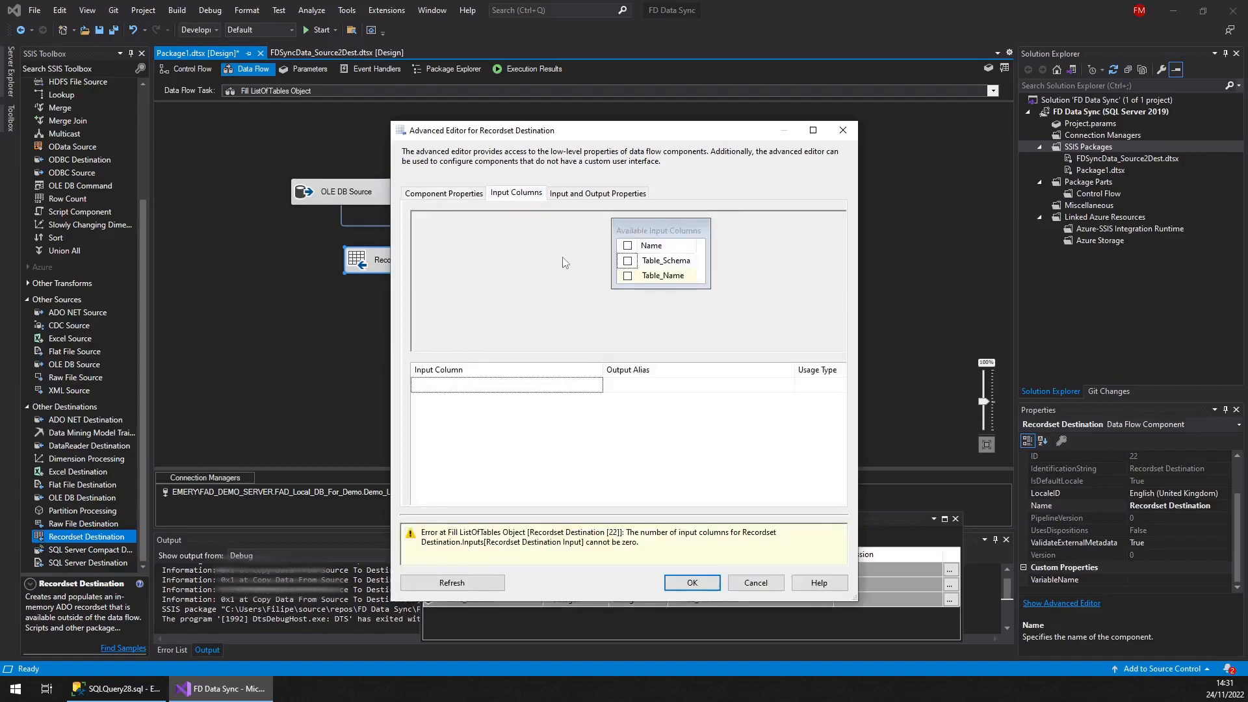
click(627, 252)
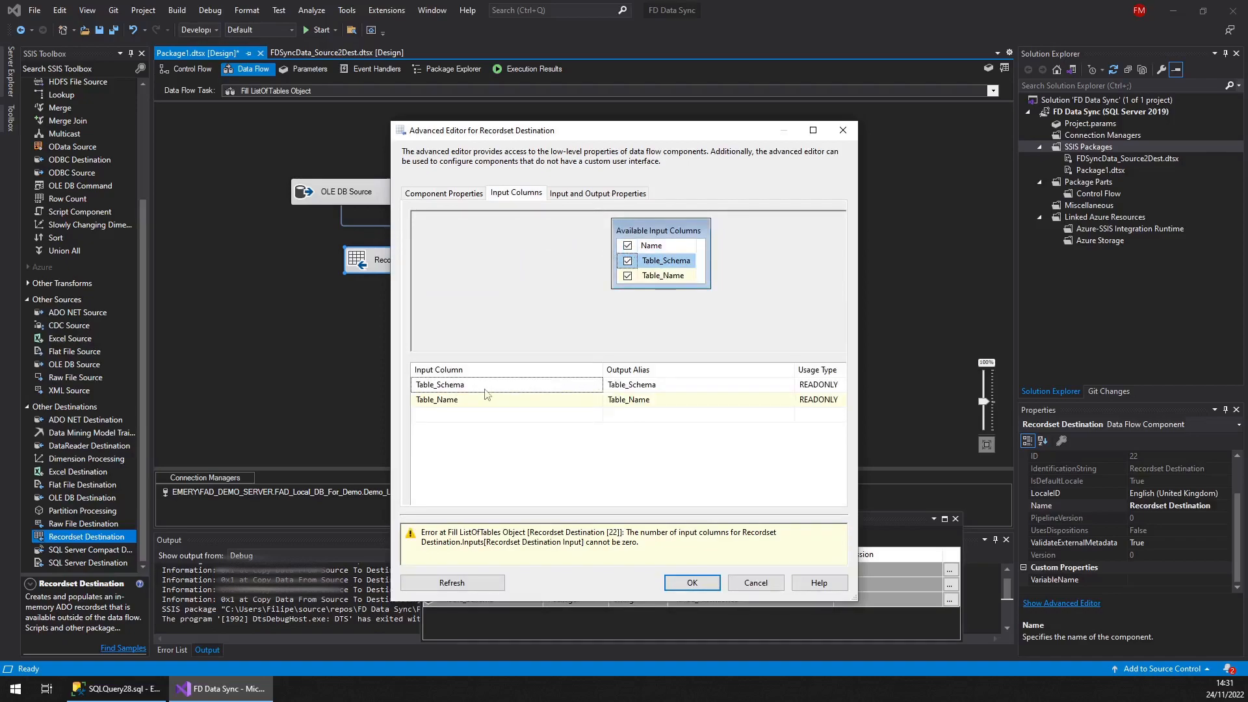
click(692, 588)
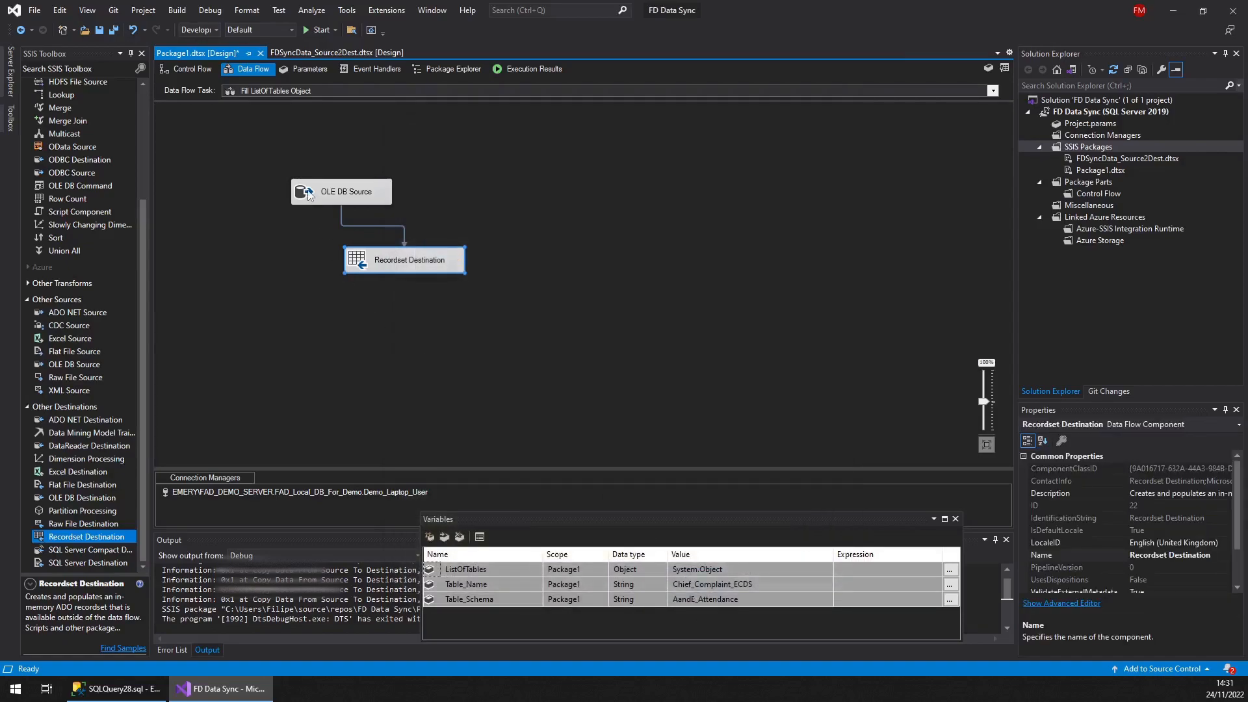
Reopen the Recordset Destination editor to review its input columns
double_click(352, 266)
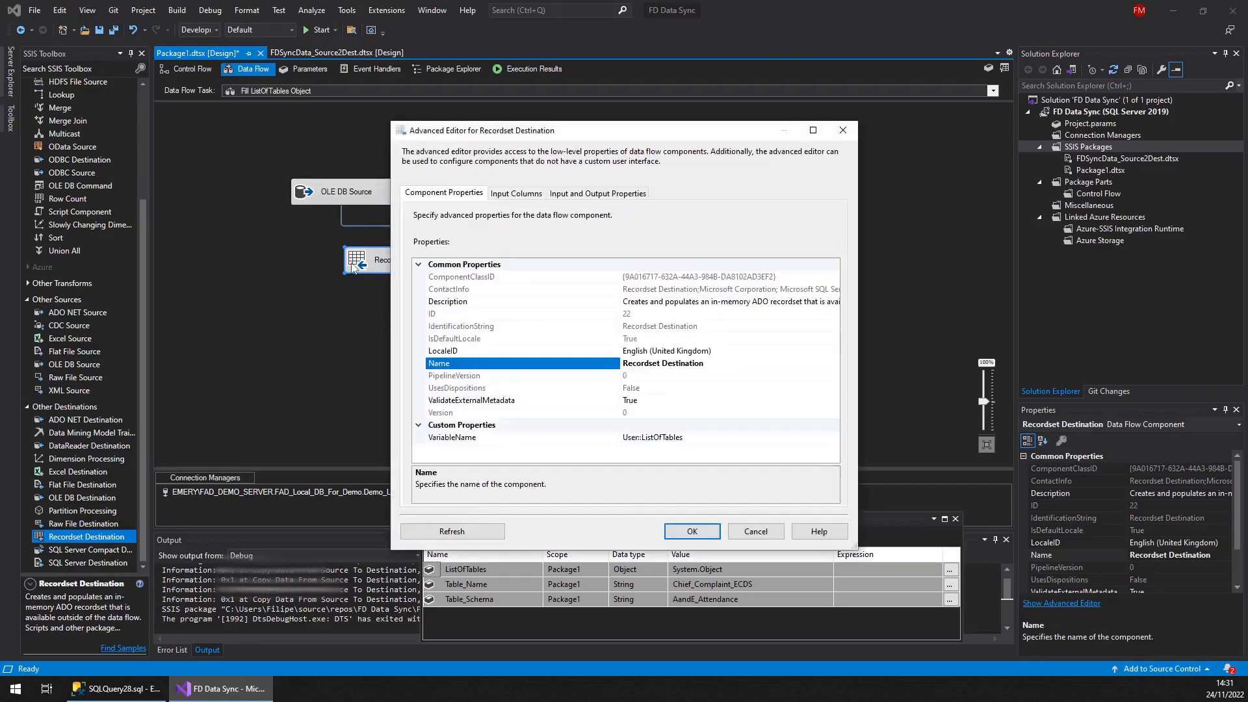
click(515, 195)
click(757, 533)
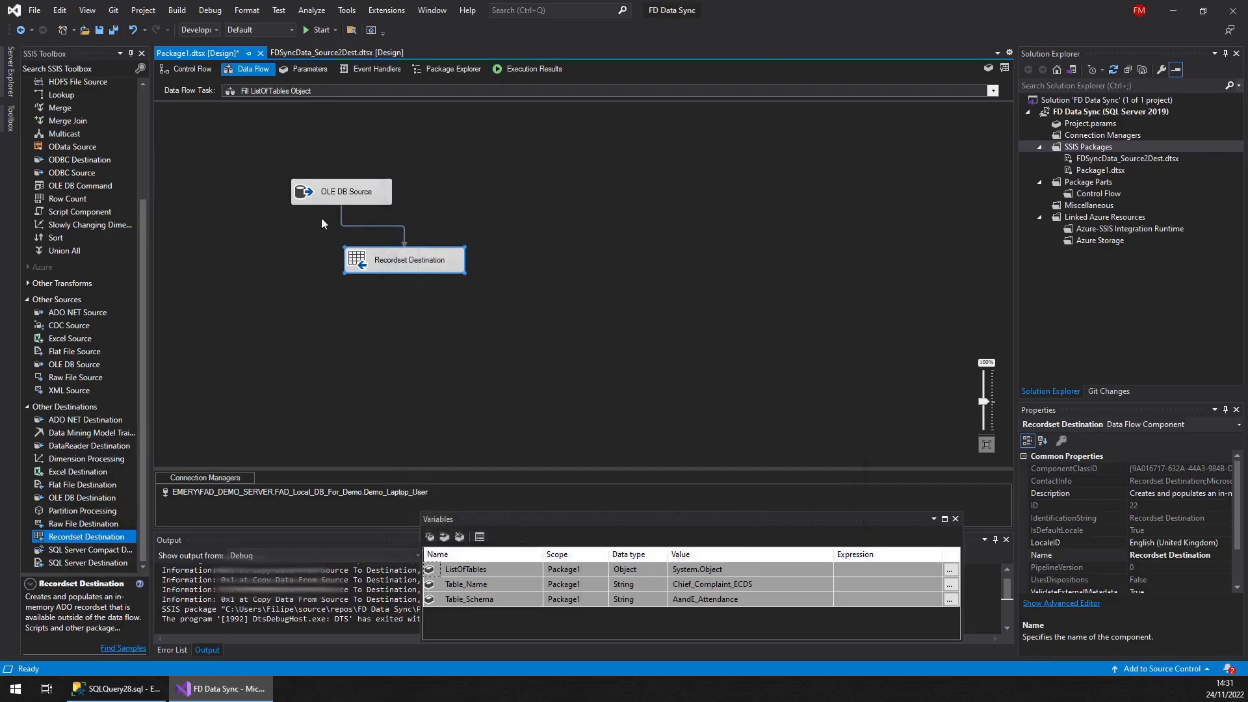
Preview the data returned by the OLE DB Source and close its editor without changes
double_click(338, 195)
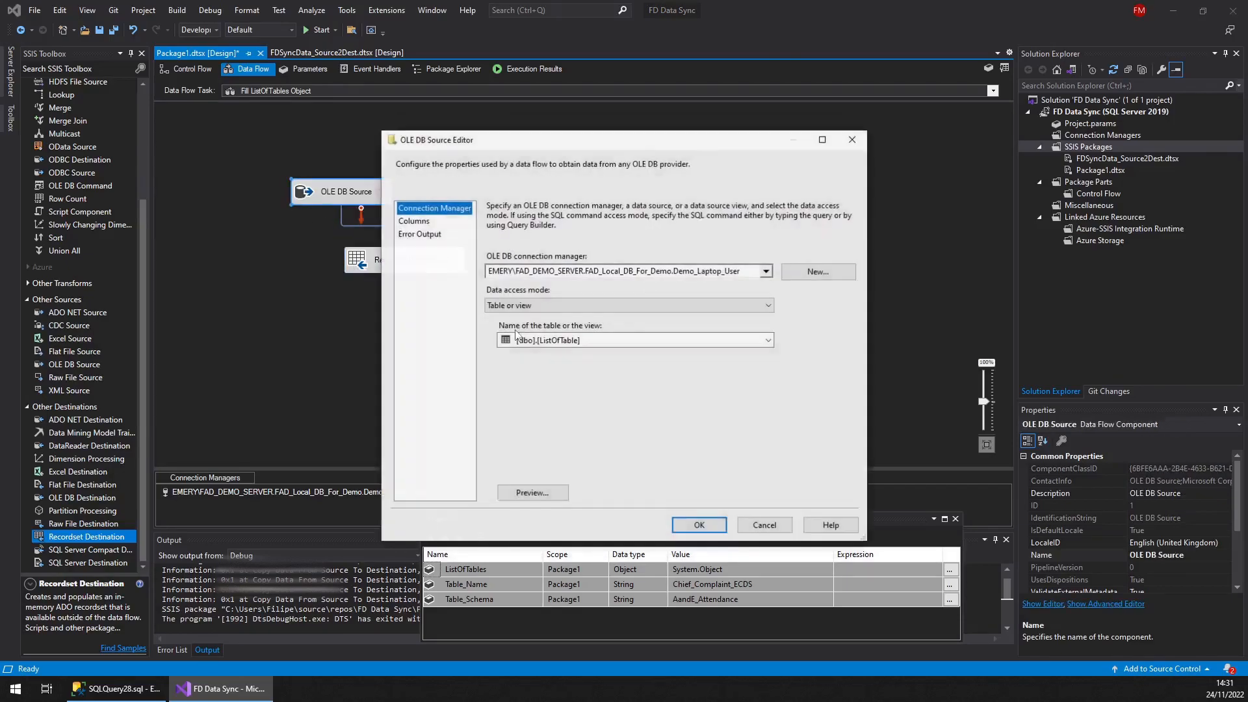
click(534, 493)
drag(536, 249, 715, 248)
click(730, 452)
click(764, 525)
Check the Recordset Destination's input columns in its advanced editor and close it
double_click(364, 263)
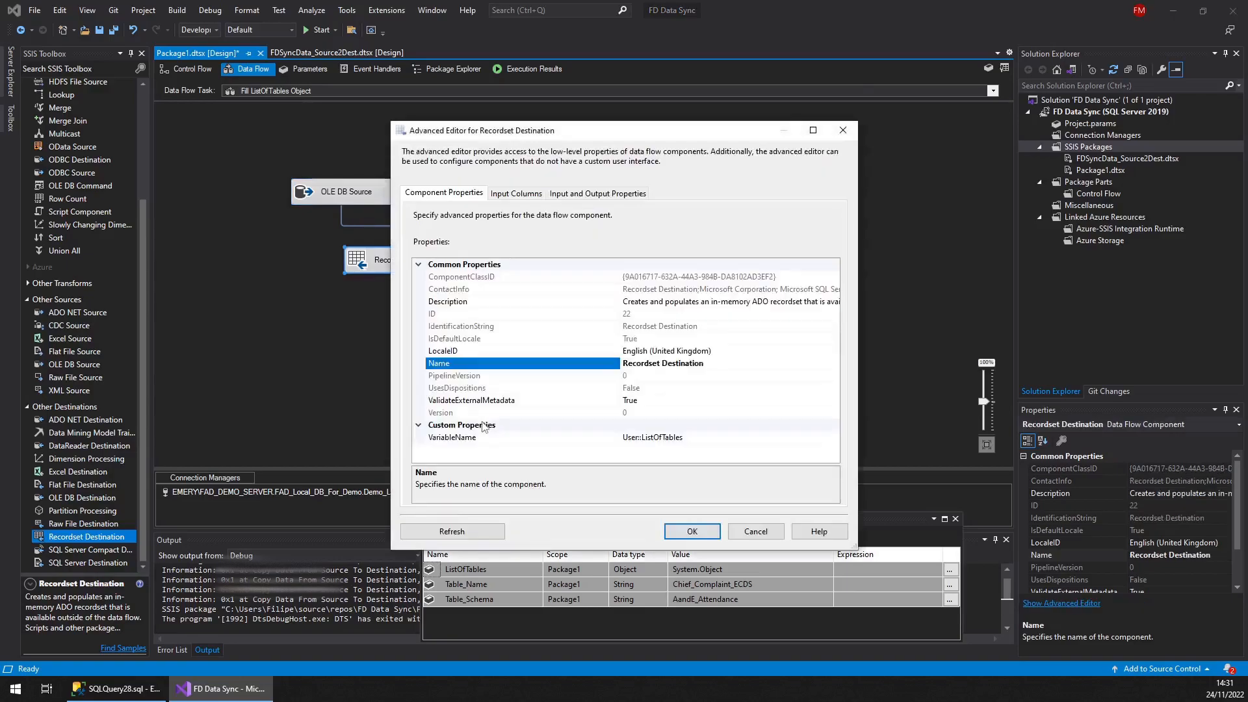
click(516, 194)
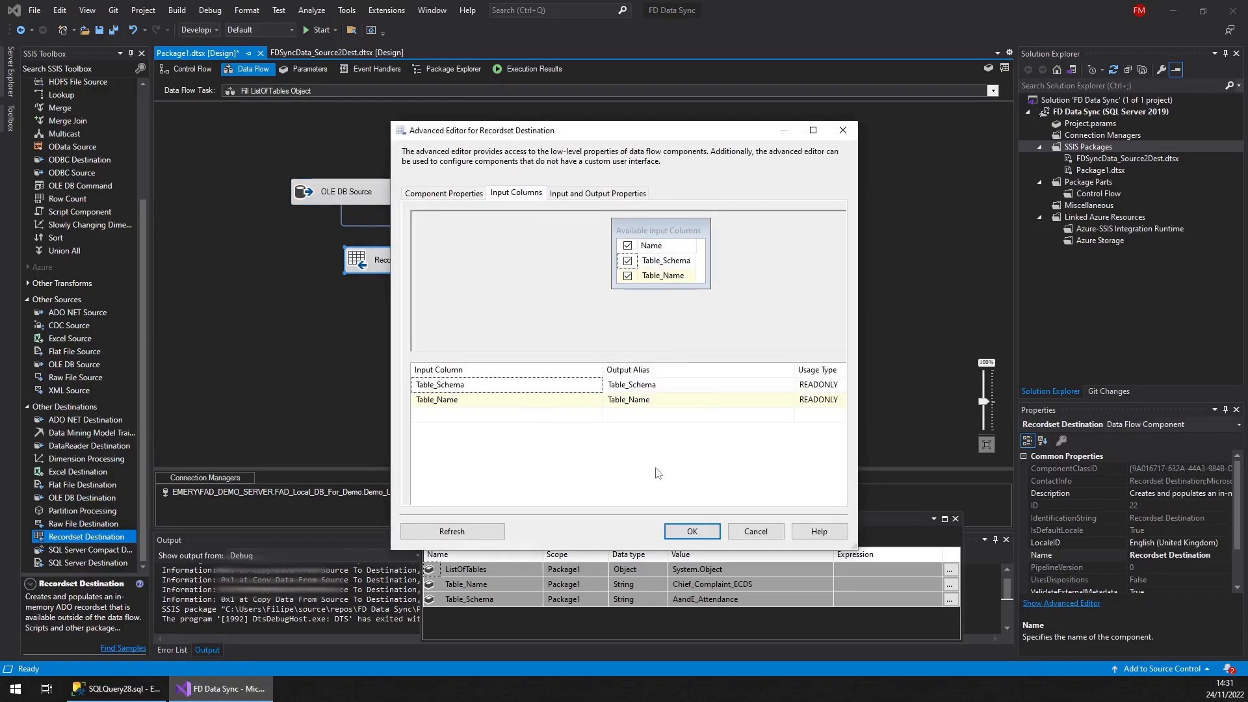
click(708, 532)
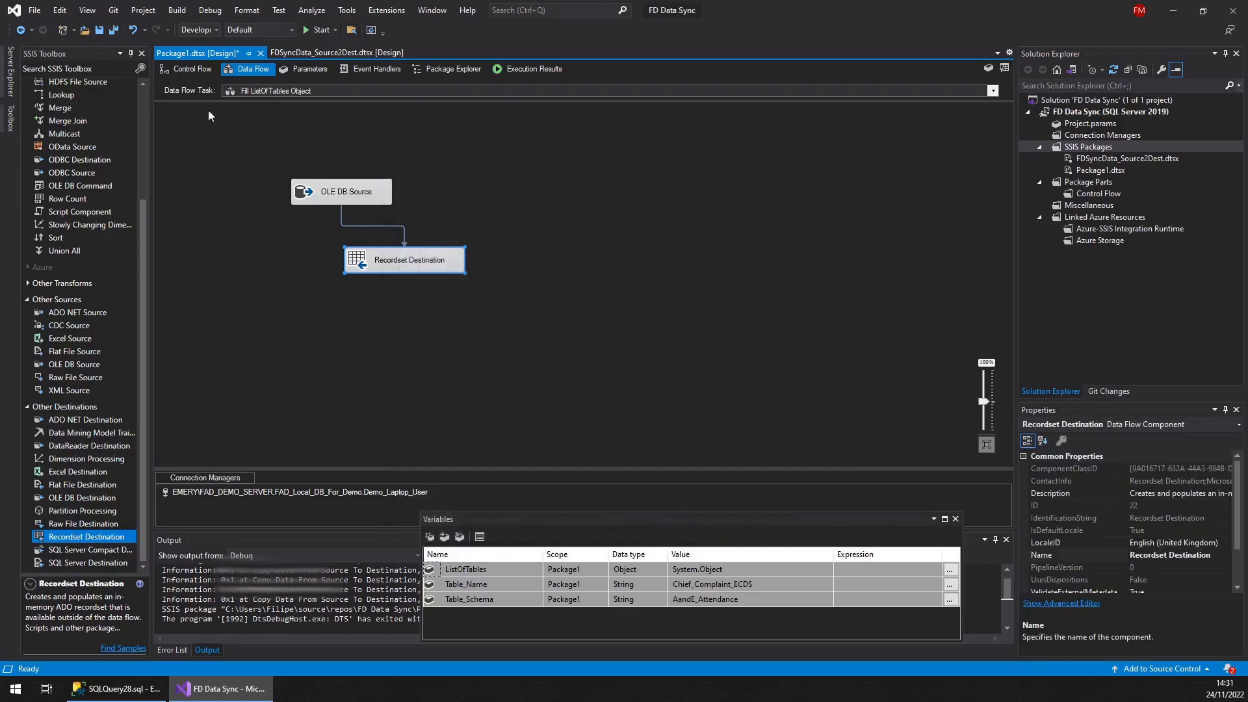
Connect the Fill ListOfTables Object task to the For Each Table container in the control flow
click(192, 69)
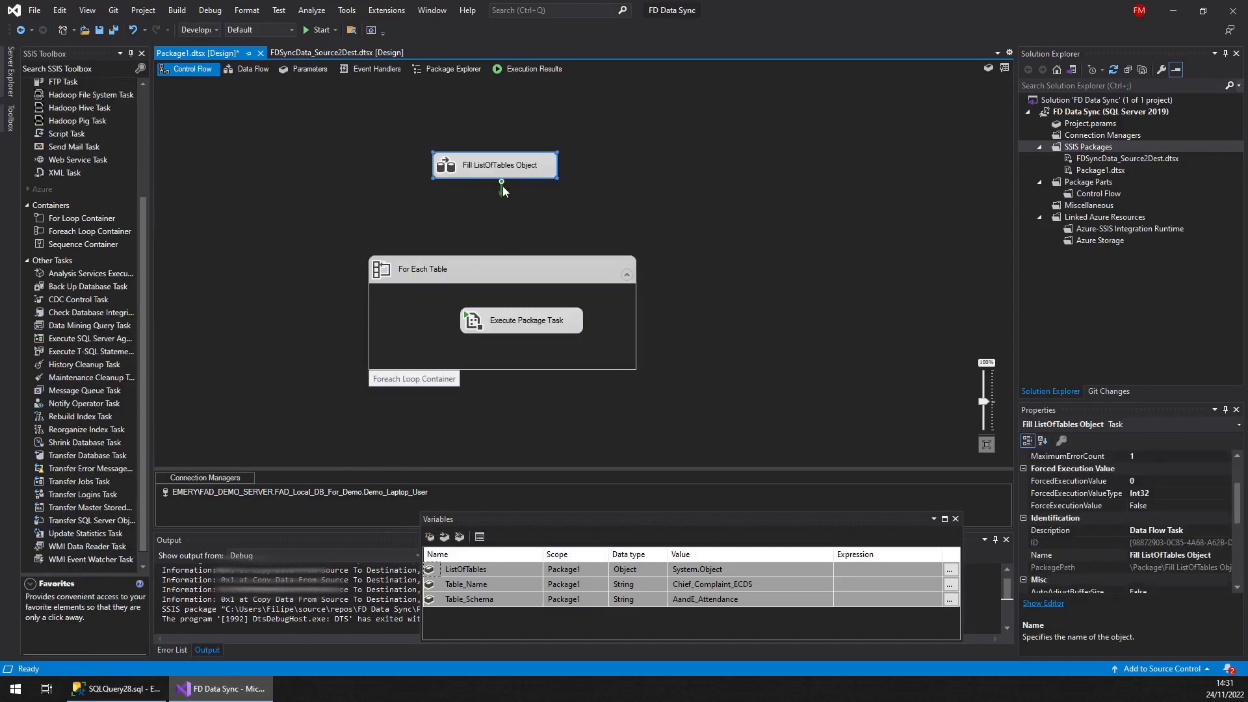
drag(502, 187, 501, 261)
click(446, 263)
Set the For Each Table loop to use the Foreach ADO Enumerator with source variable User::ListOfTables
double_click(384, 276)
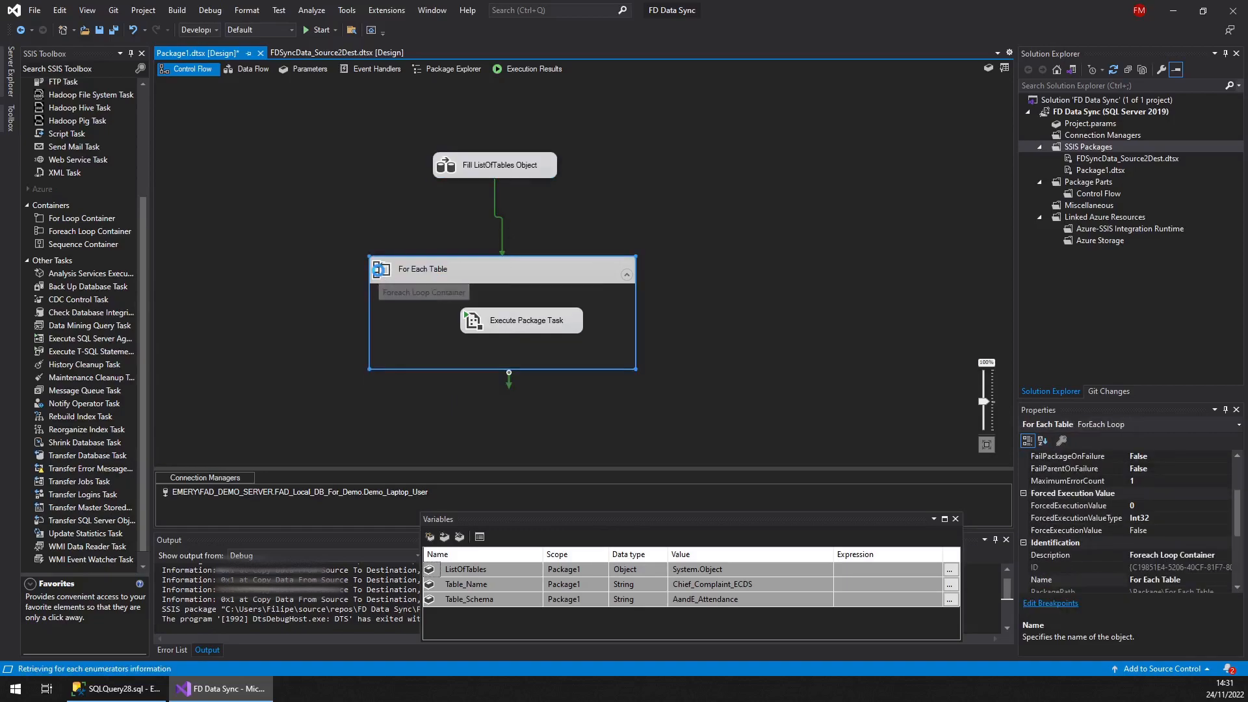
click(433, 230)
click(756, 236)
click(831, 233)
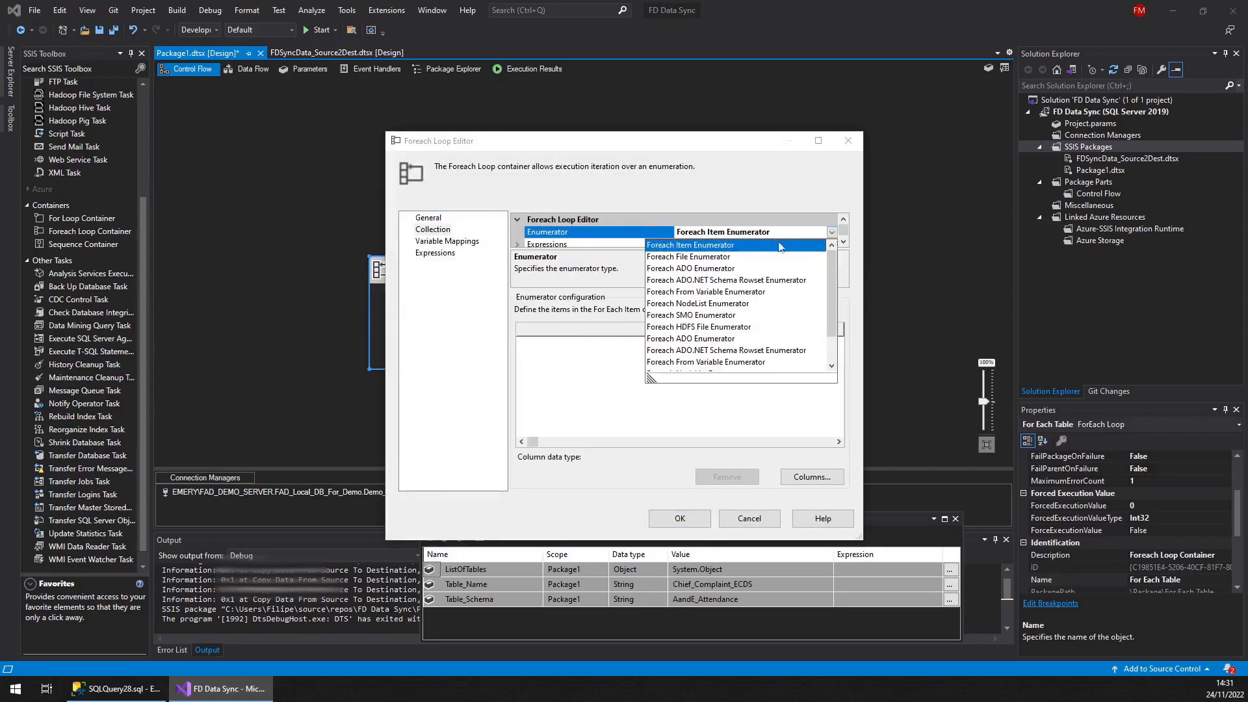
click(697, 268)
click(557, 331)
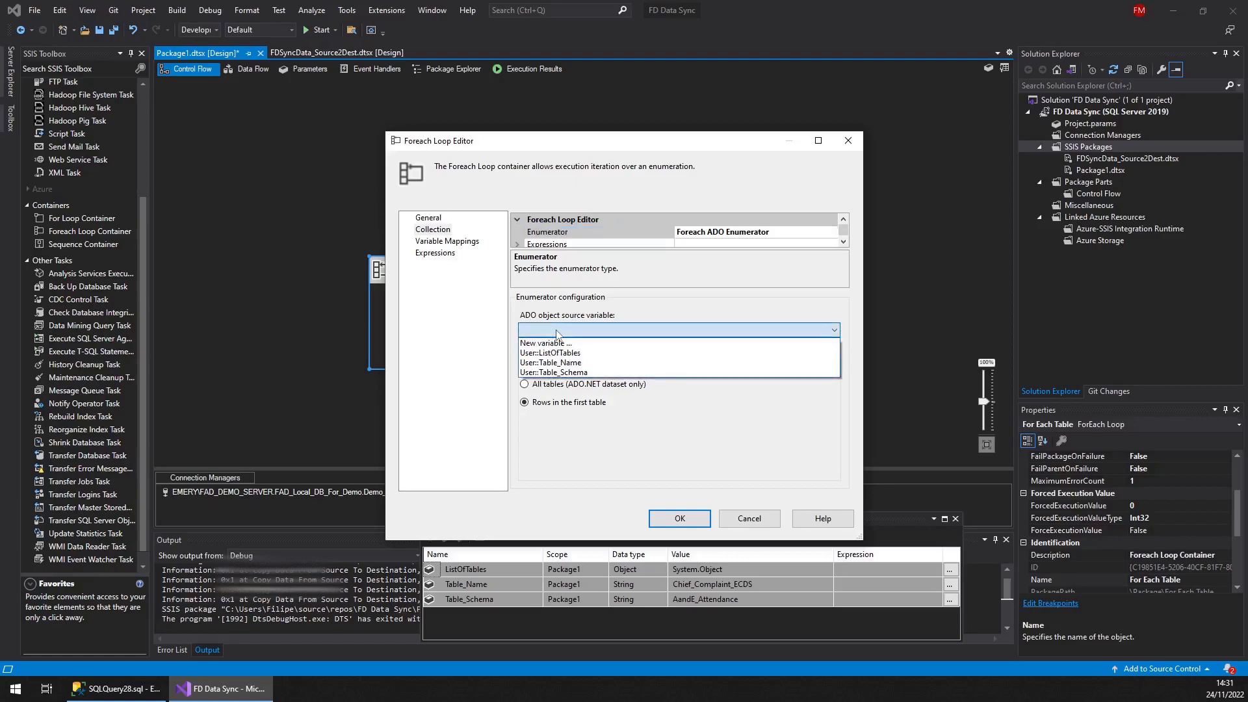
click(556, 354)
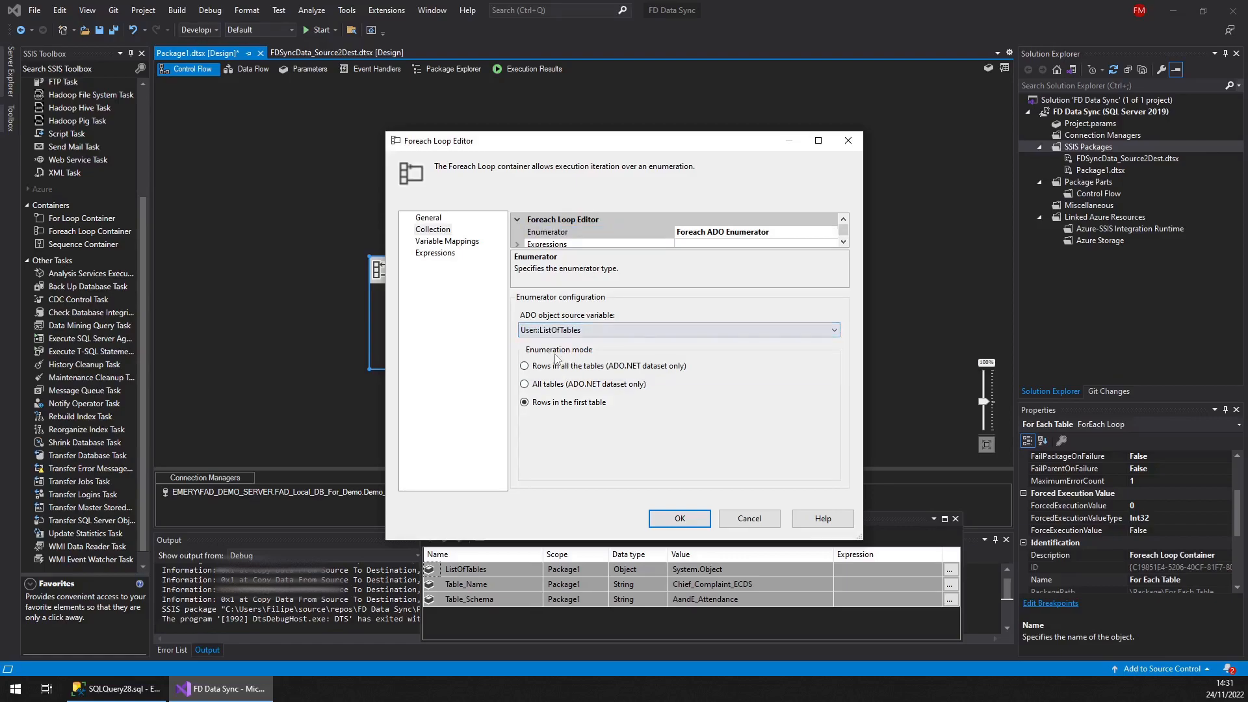
Map User::Table_Schema to index 0 and User::Table_Name to index 1 in the loop's variable mappings, and confirm
click(450, 244)
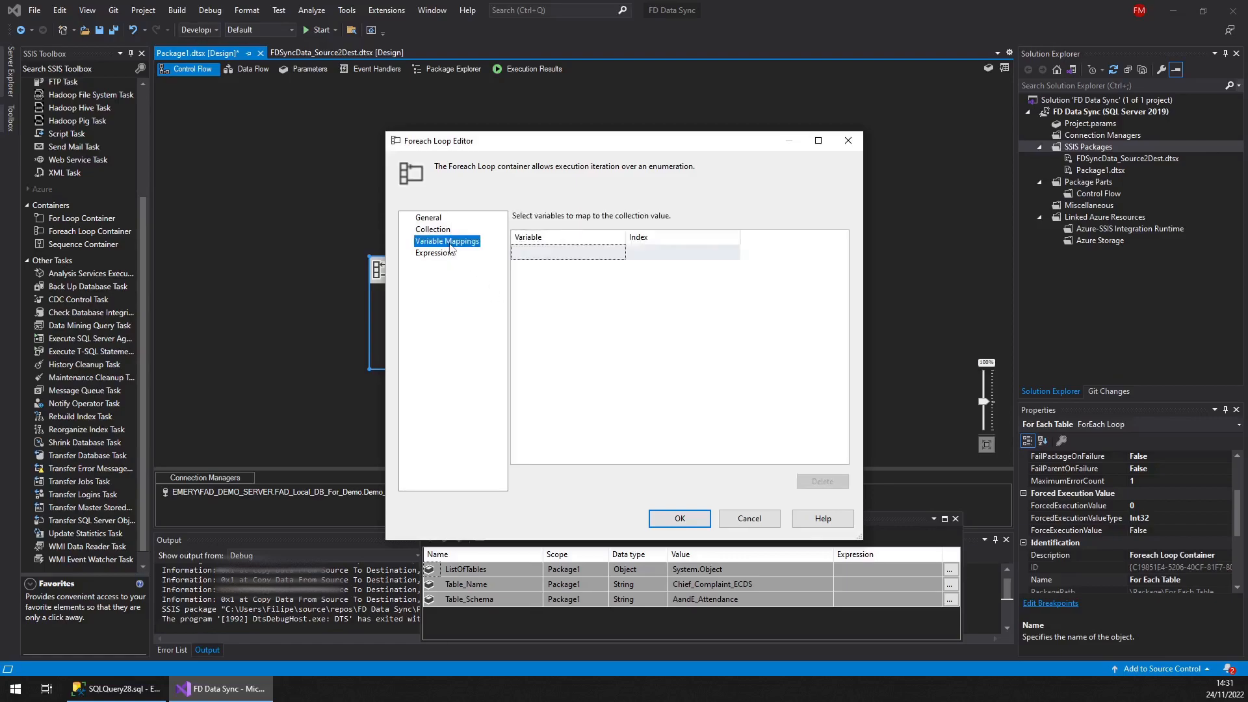
click(618, 253)
click(619, 253)
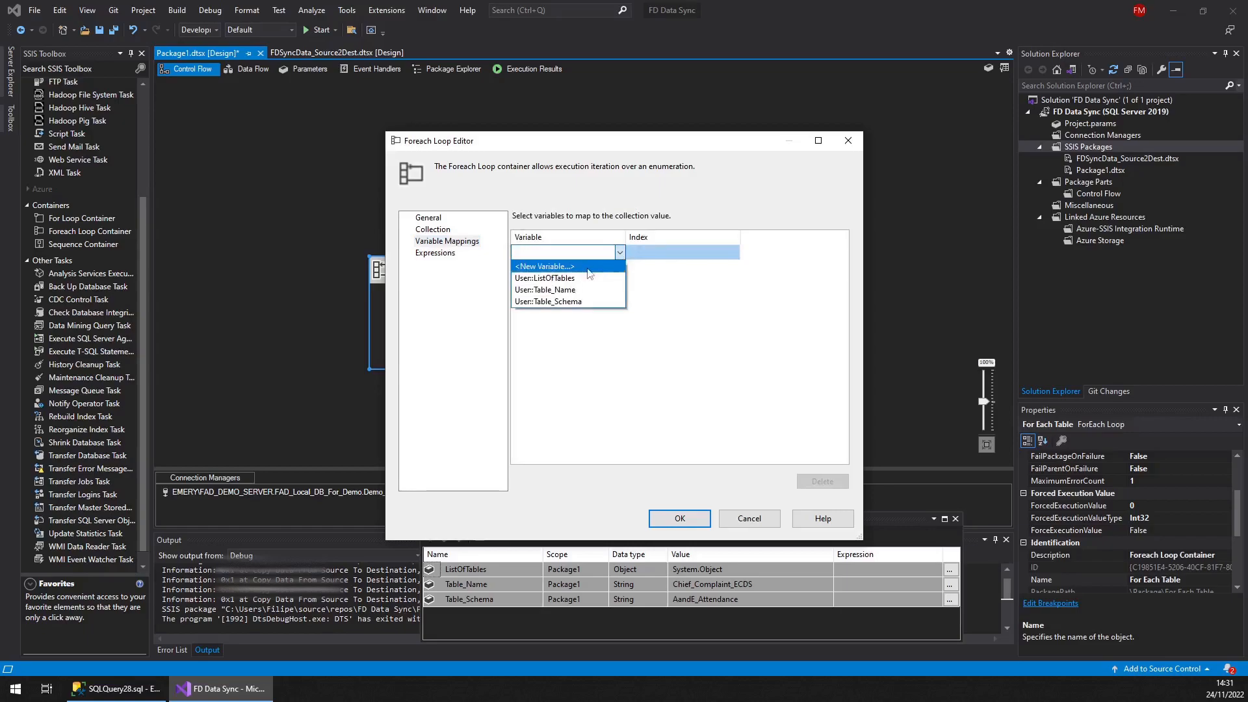
click(560, 301)
click(619, 270)
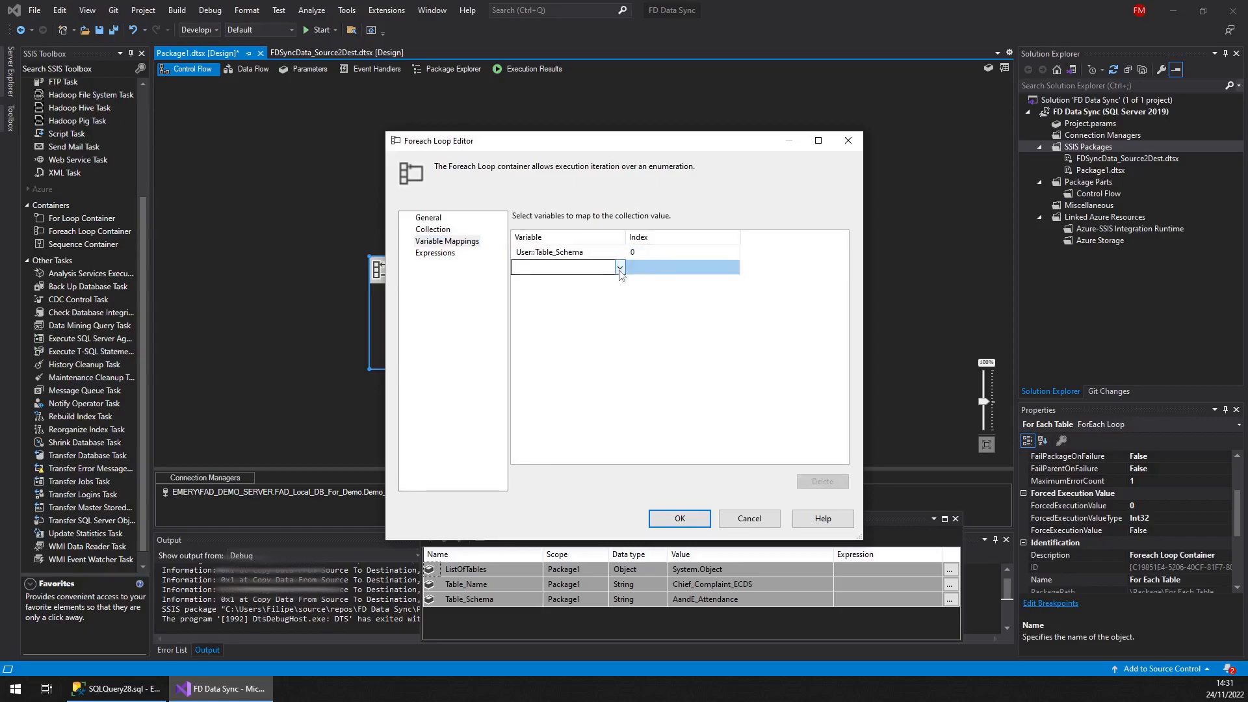
click(620, 269)
click(598, 305)
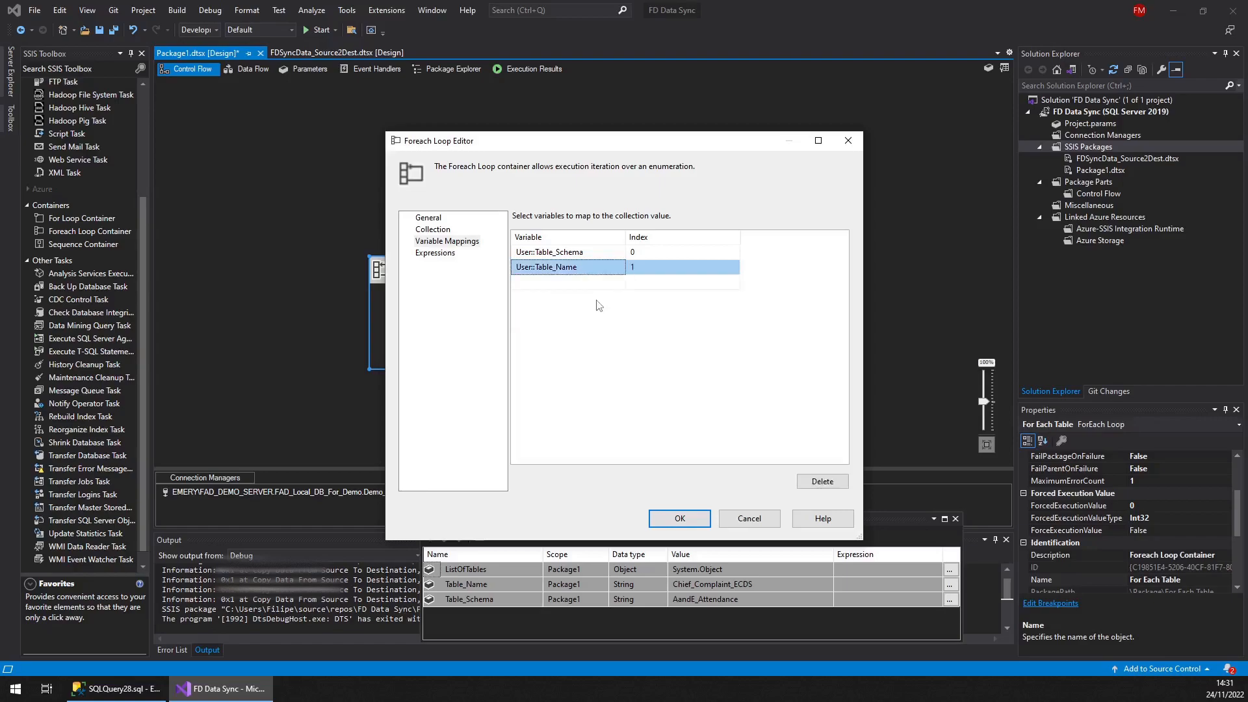
click(681, 522)
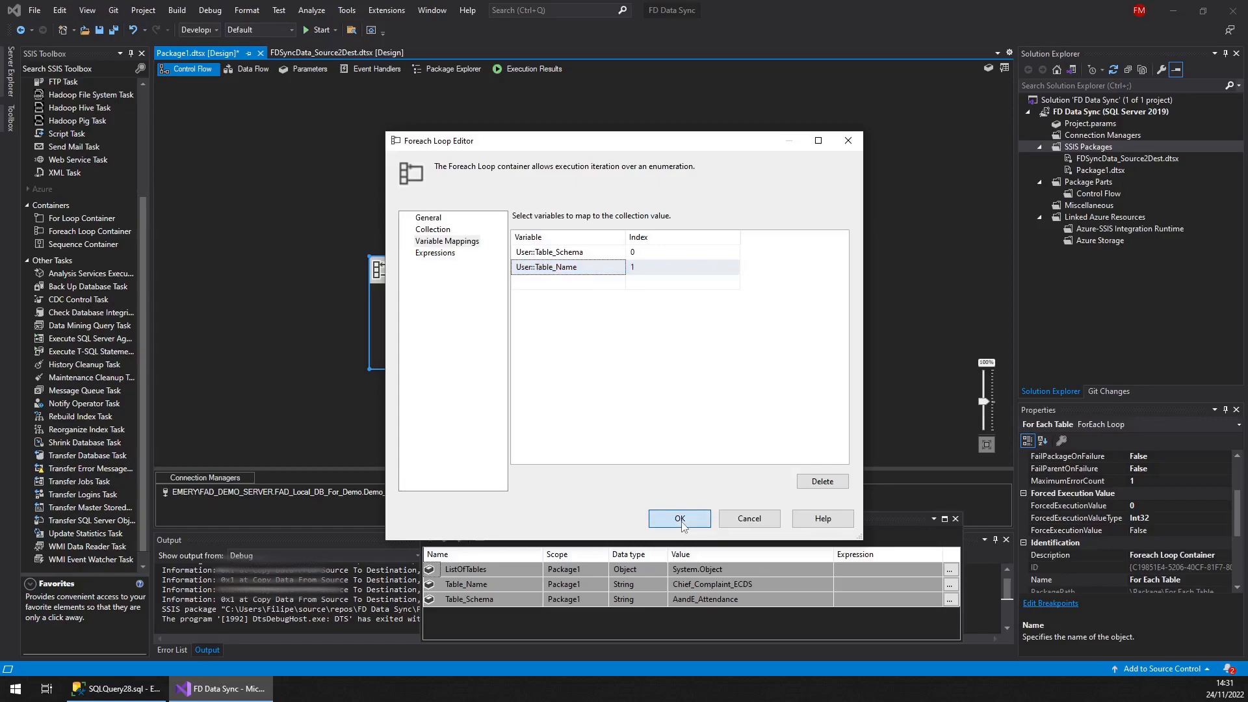
click(680, 519)
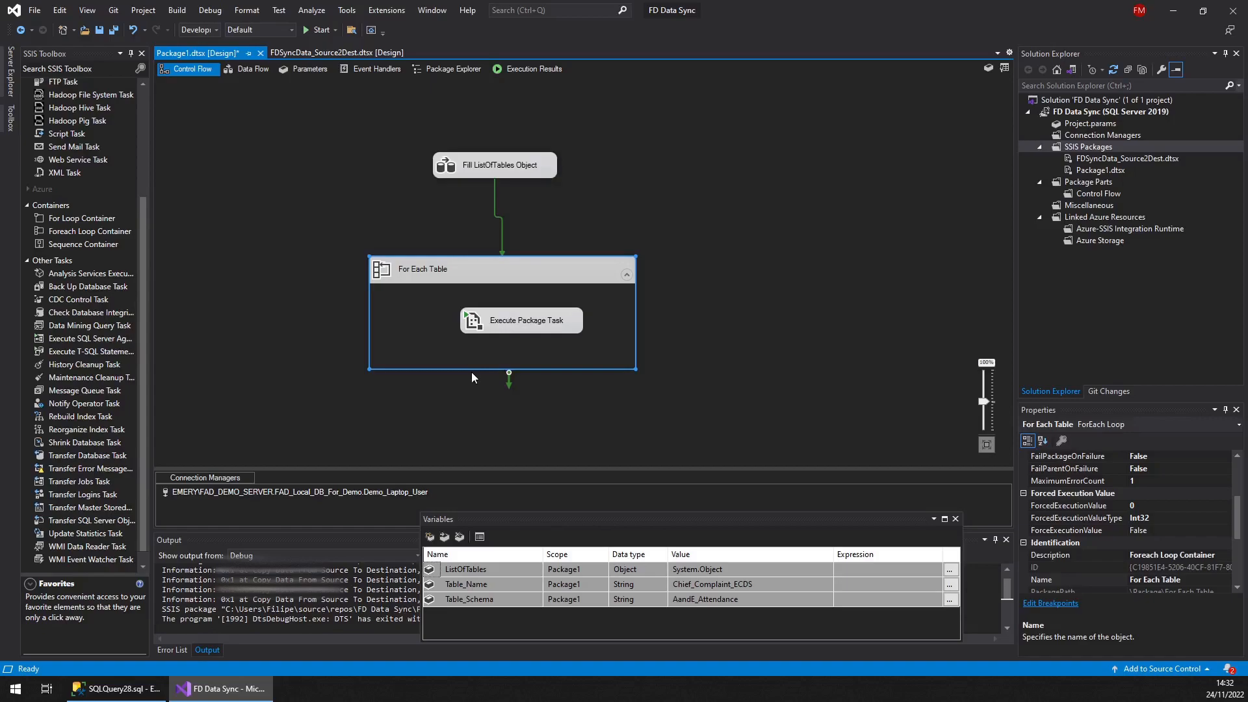
Save all files and run the parent package in debug, checking both packages' progress before stopping debugging
click(114, 30)
click(319, 30)
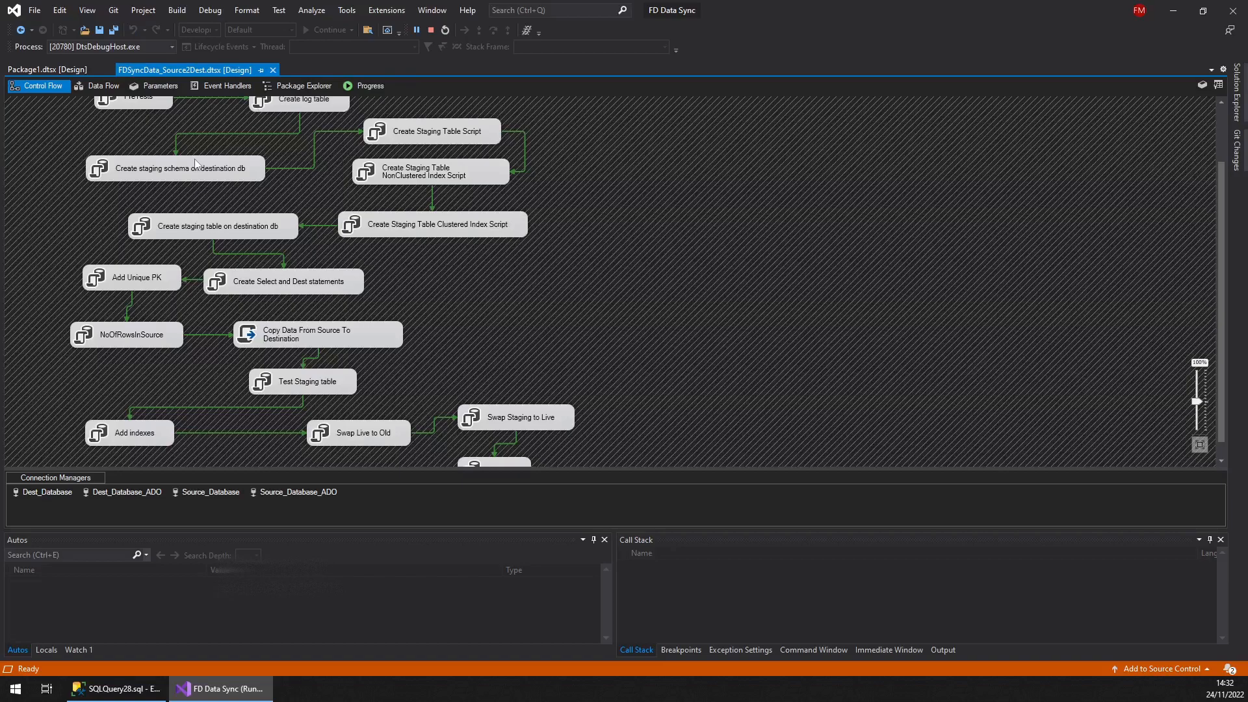
click(53, 71)
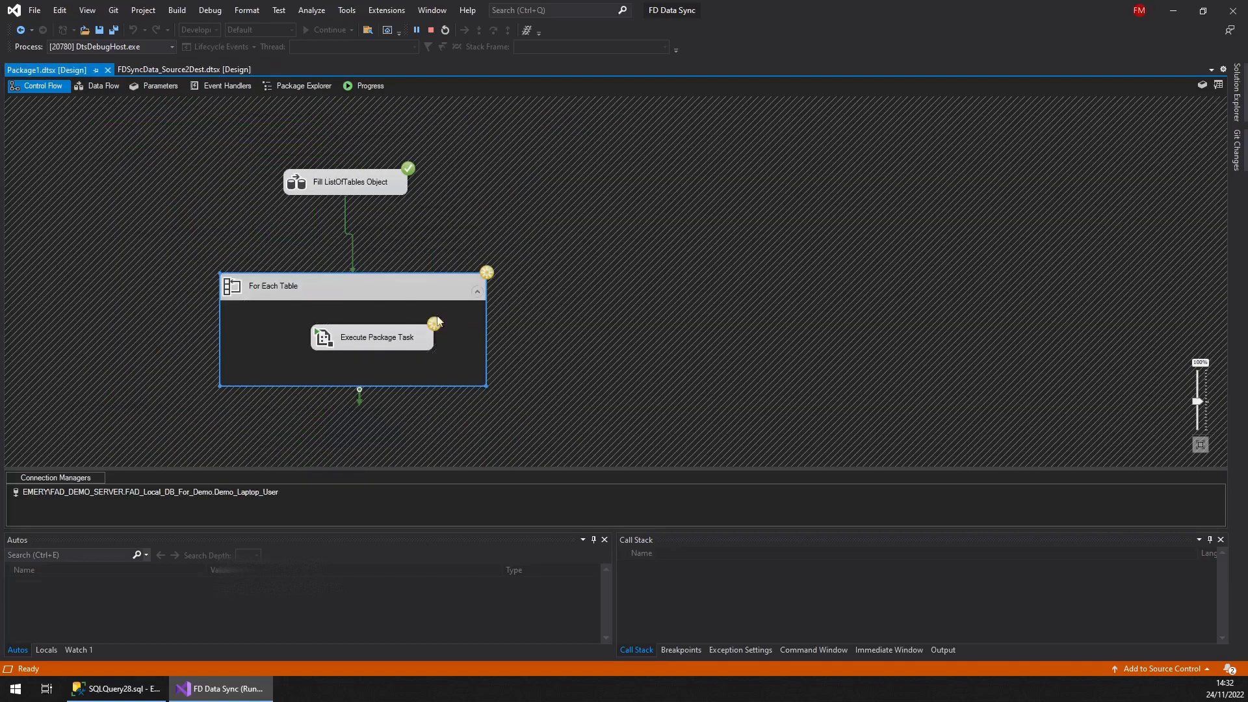
click(212, 71)
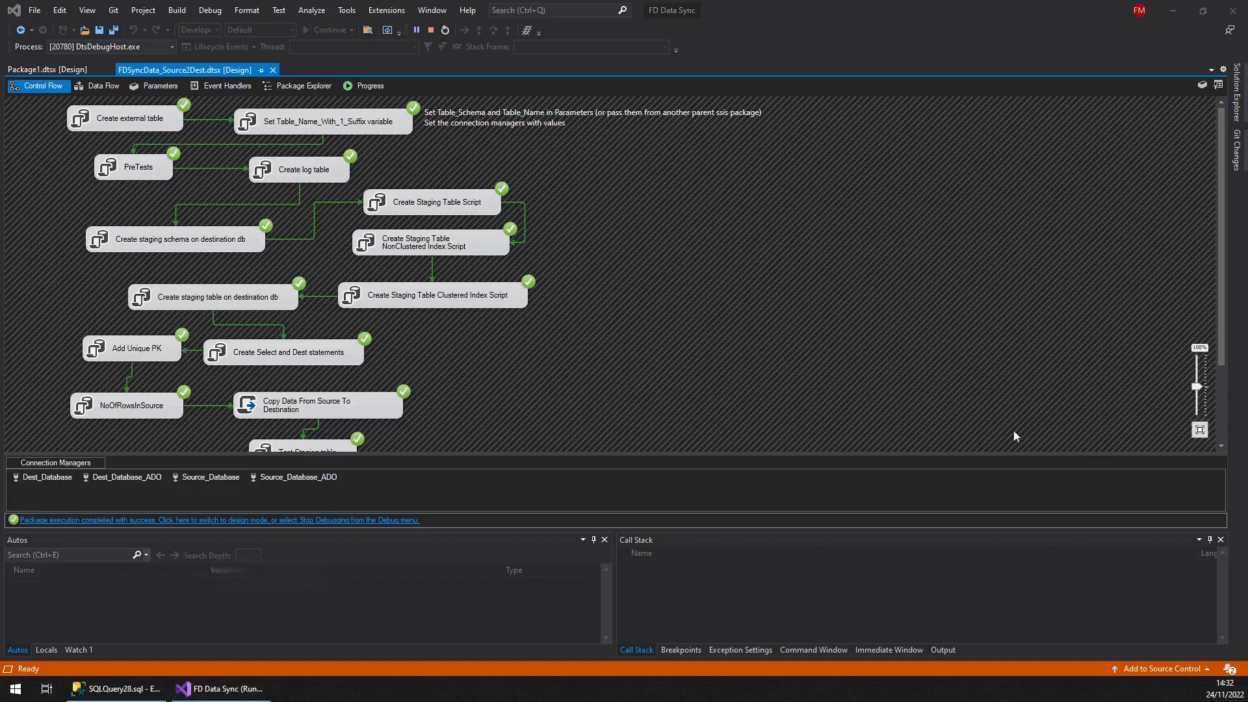
click(431, 29)
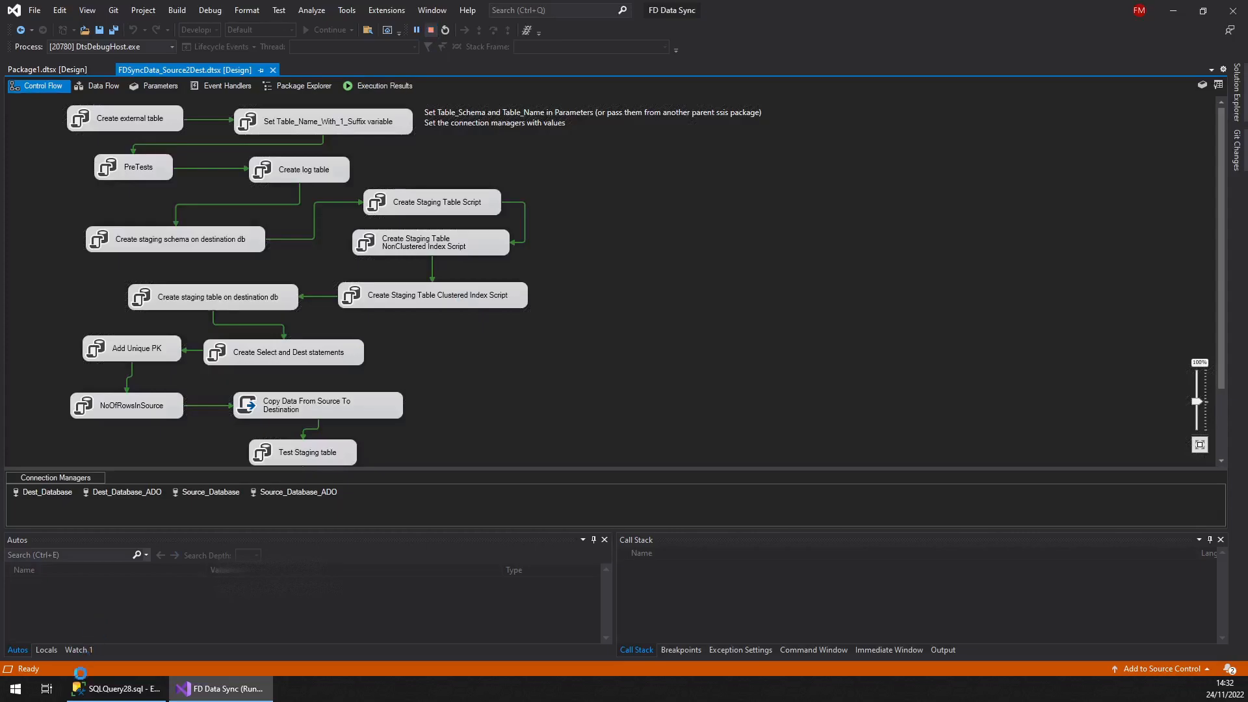
Switch to SQL Server Management Studio and refresh the FAD_Local_DB_For_Demo tables list to inspect the copied tables
click(91, 690)
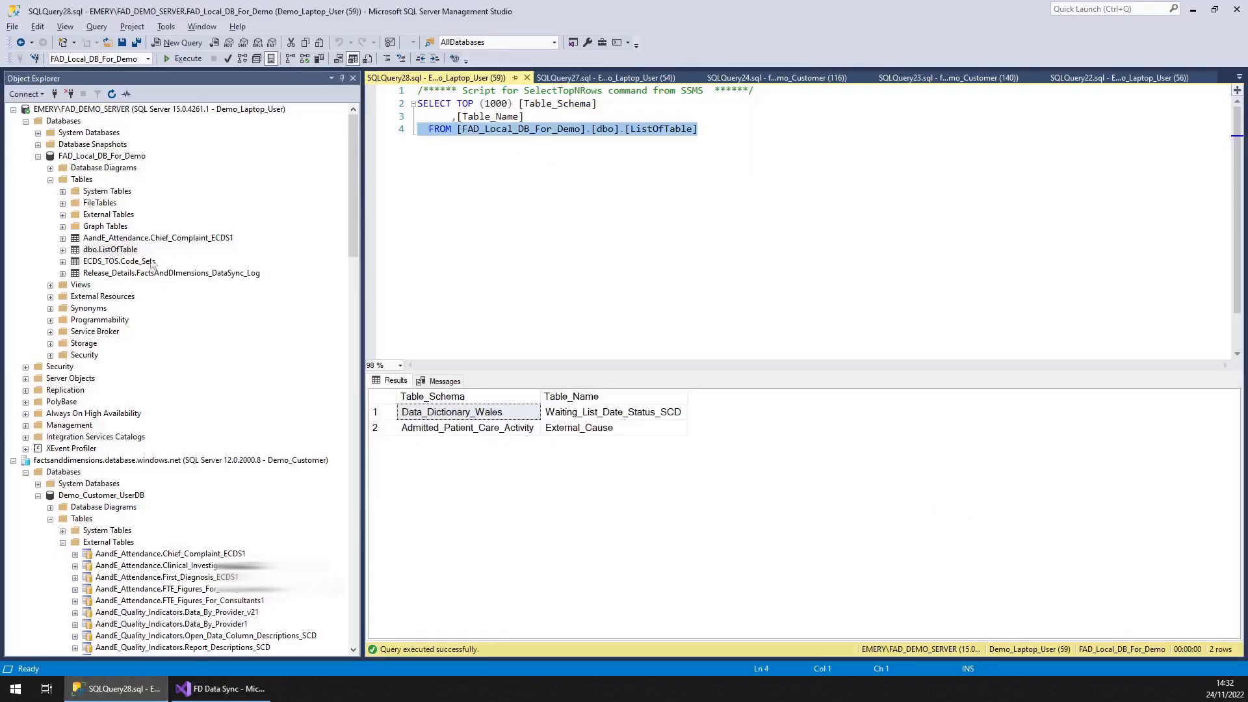
right_click(79, 180)
click(111, 259)
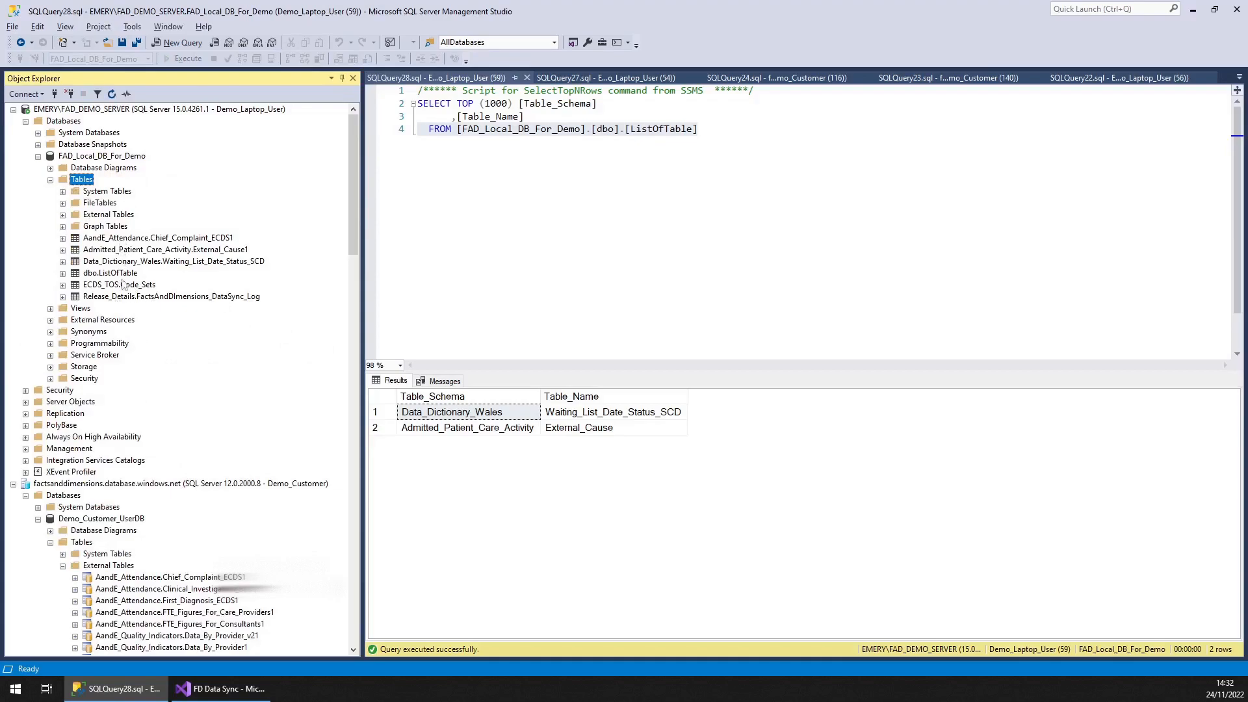
click(120, 263)
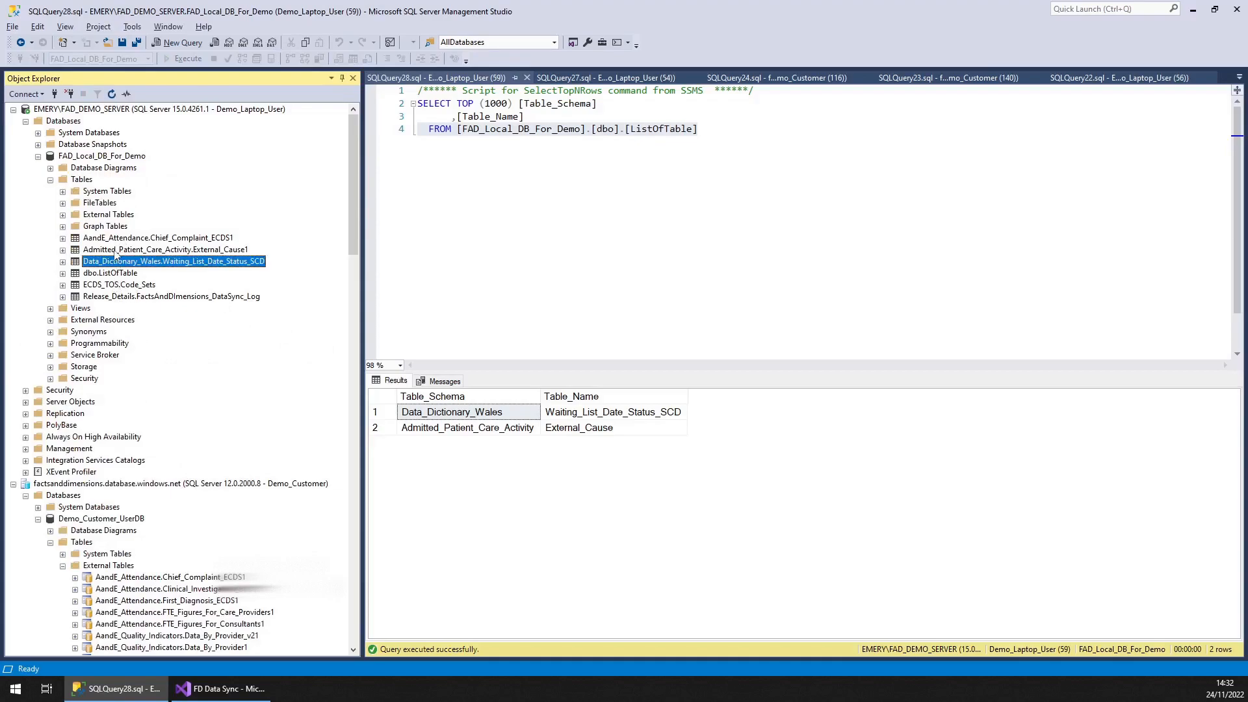
click(118, 252)
Return to Visual Studio and inspect the Copy Data From Source To Destination and Create Select and Dest statements tasks
mouse_move(218, 697)
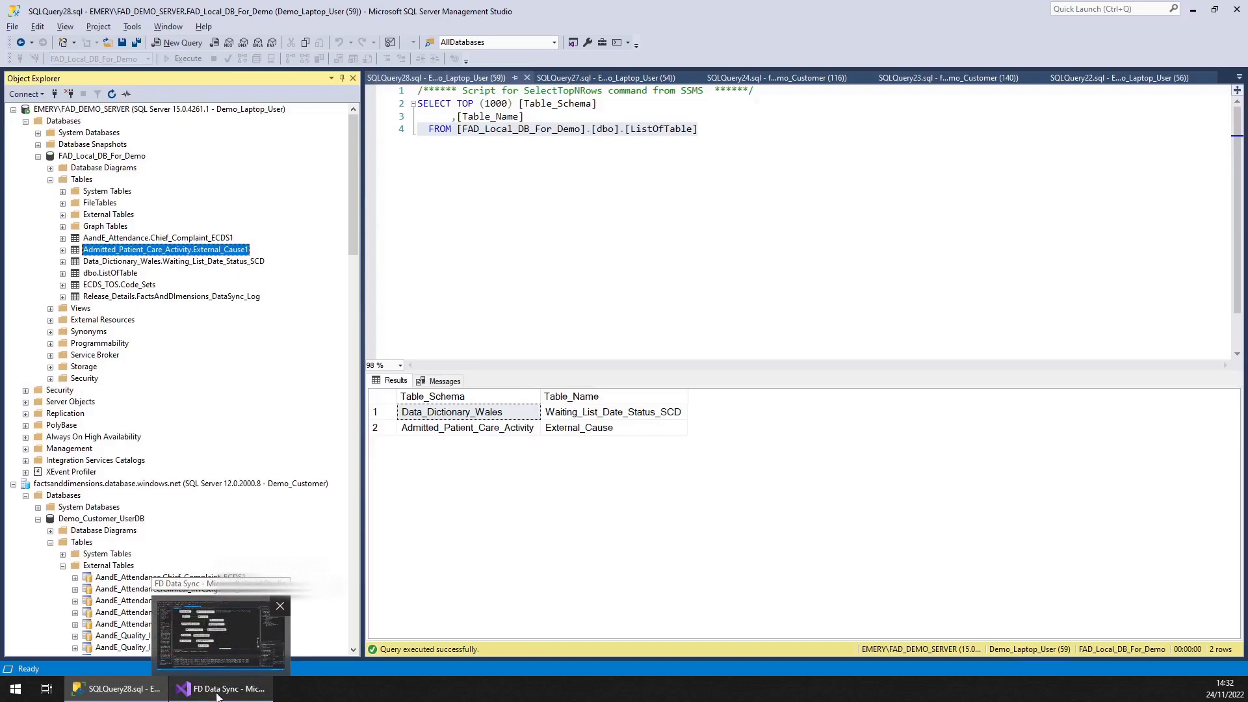
click(215, 695)
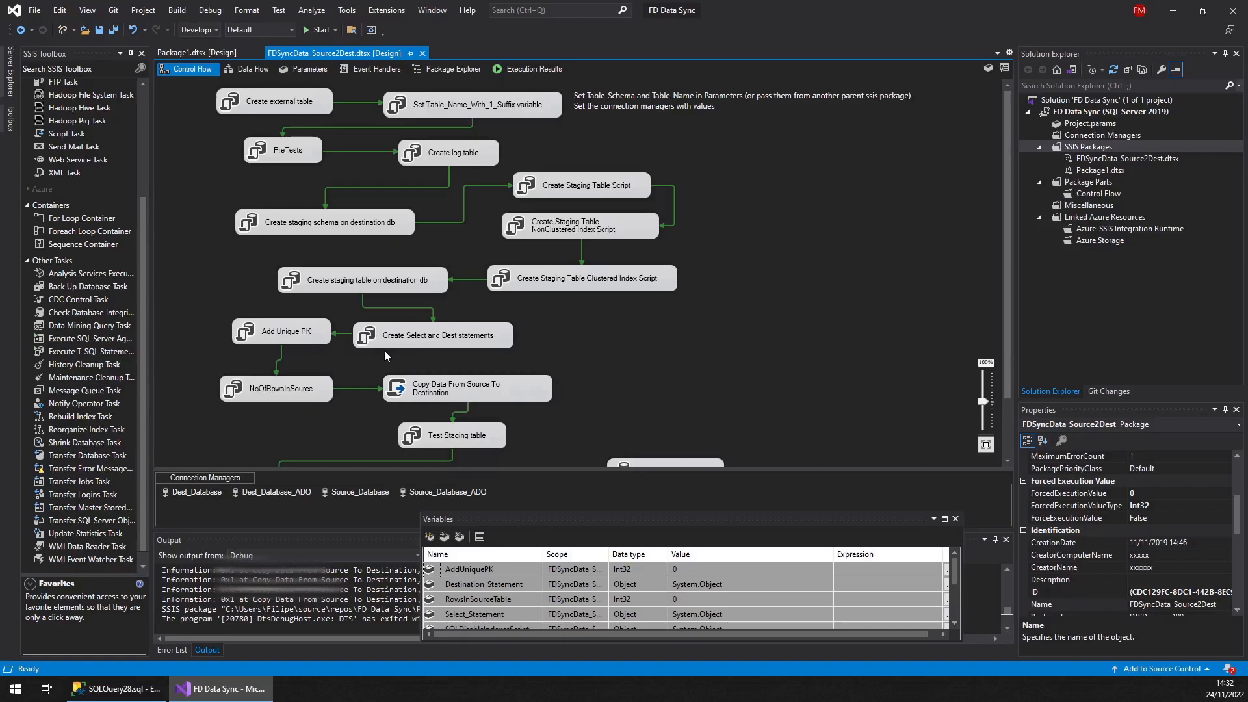
click(482, 385)
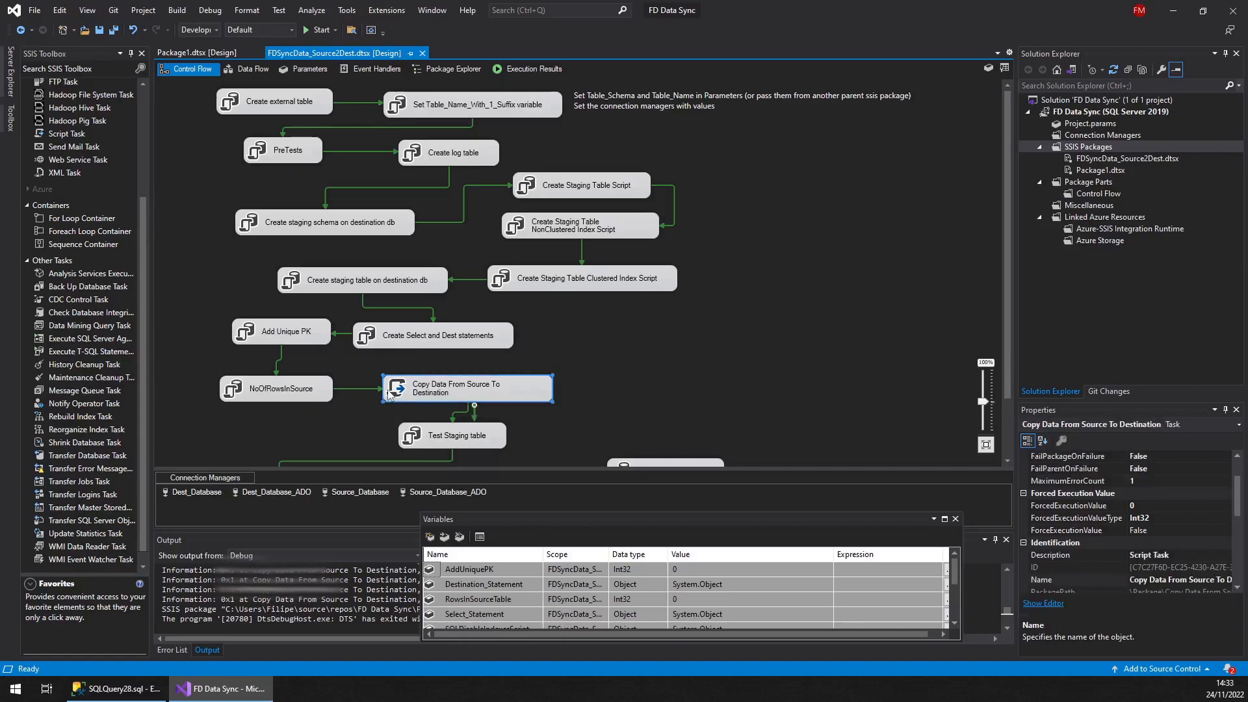
double_click(484, 389)
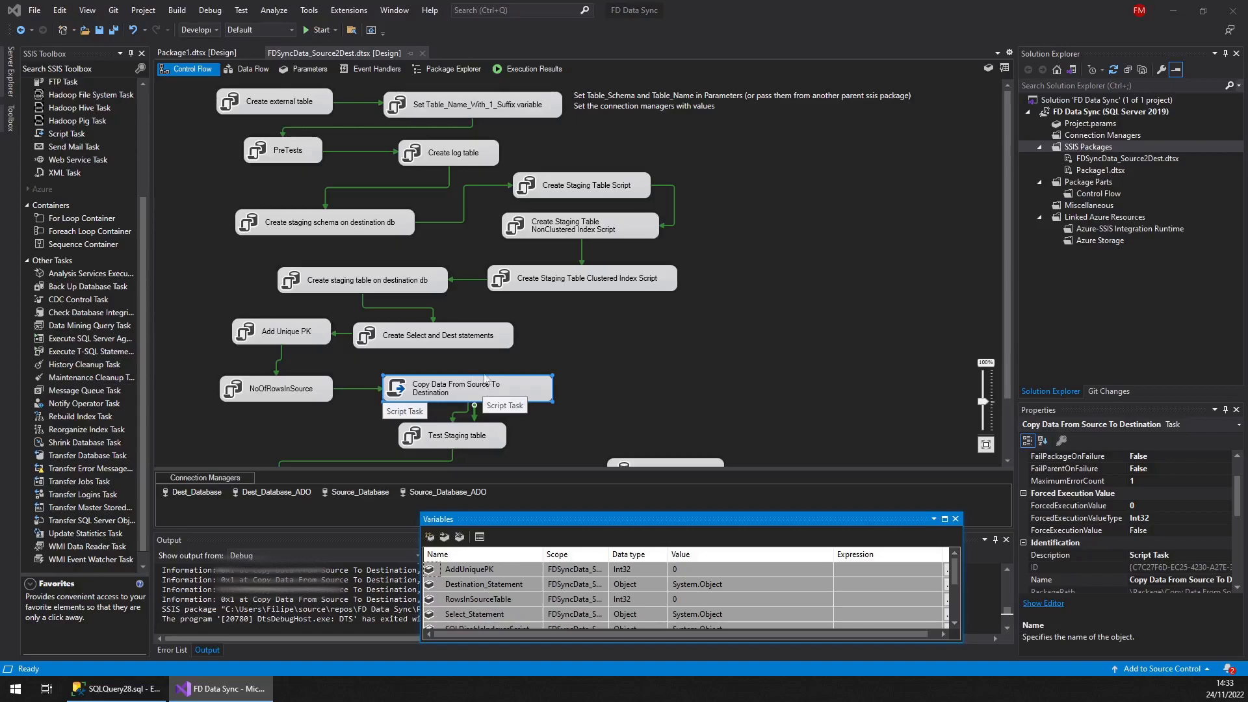
click(403, 330)
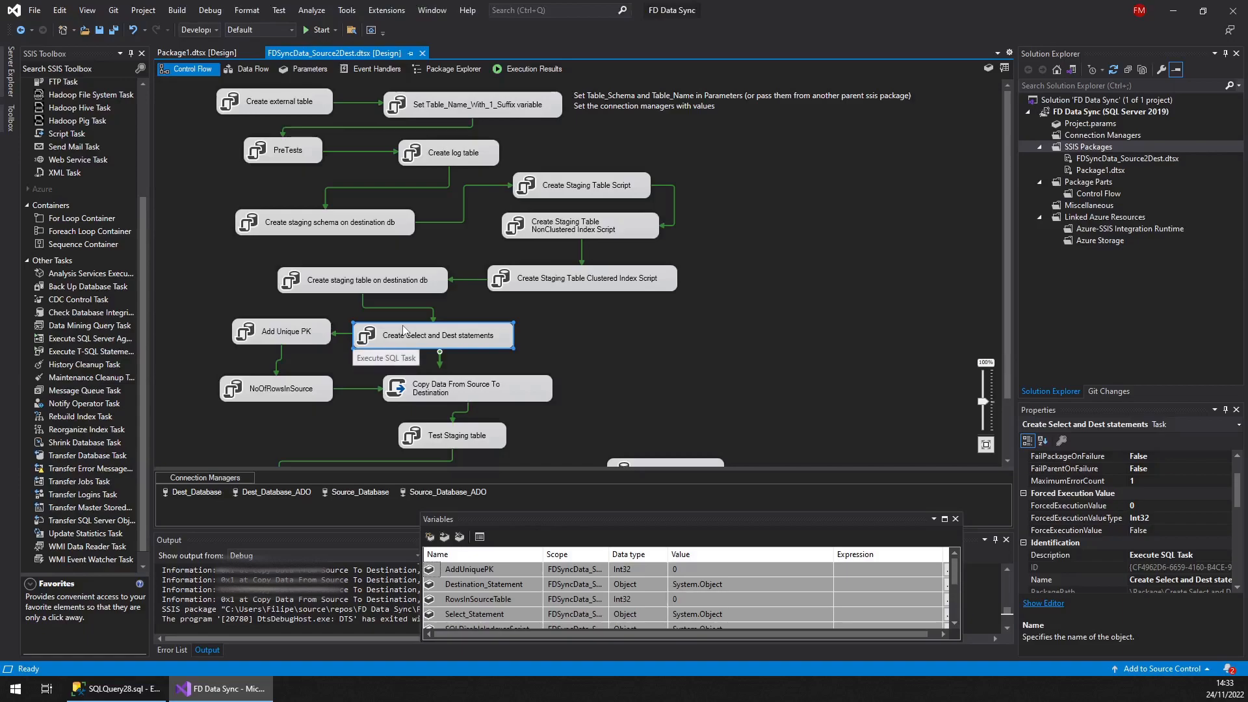